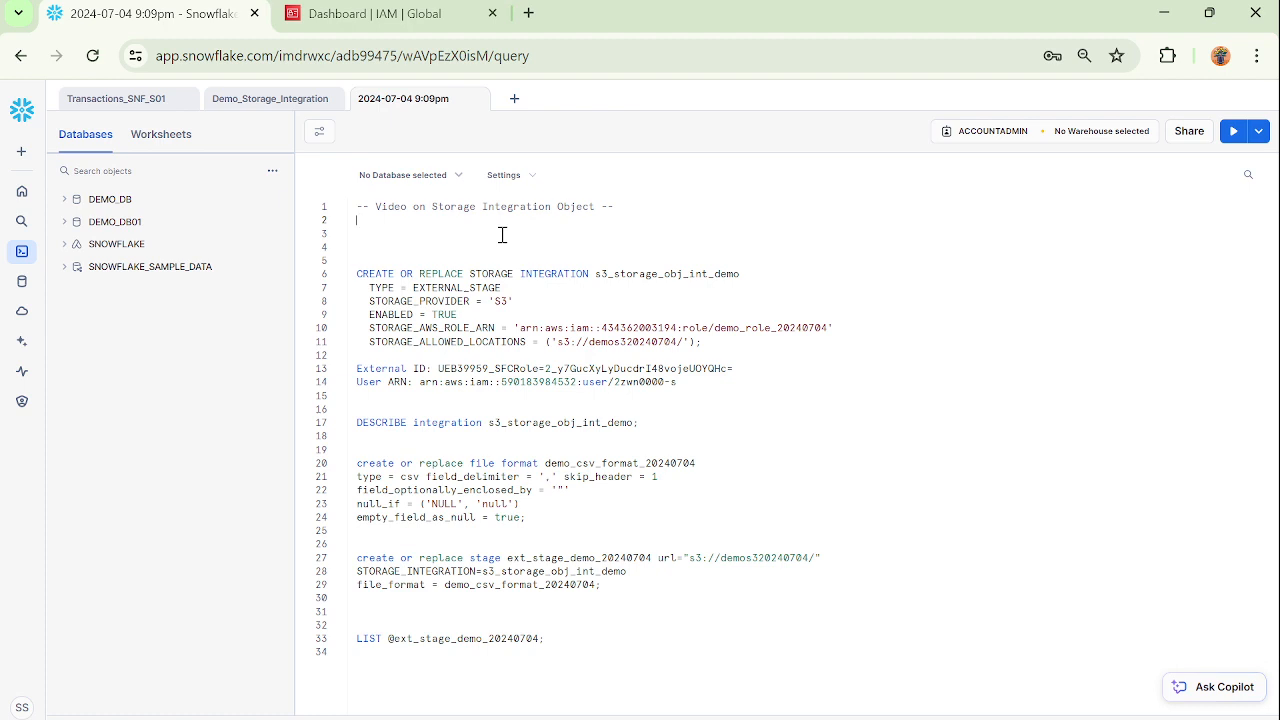
Switch to the AWS IAM console and start a new role with AWS account as the trusted entity type.
click(354, 15)
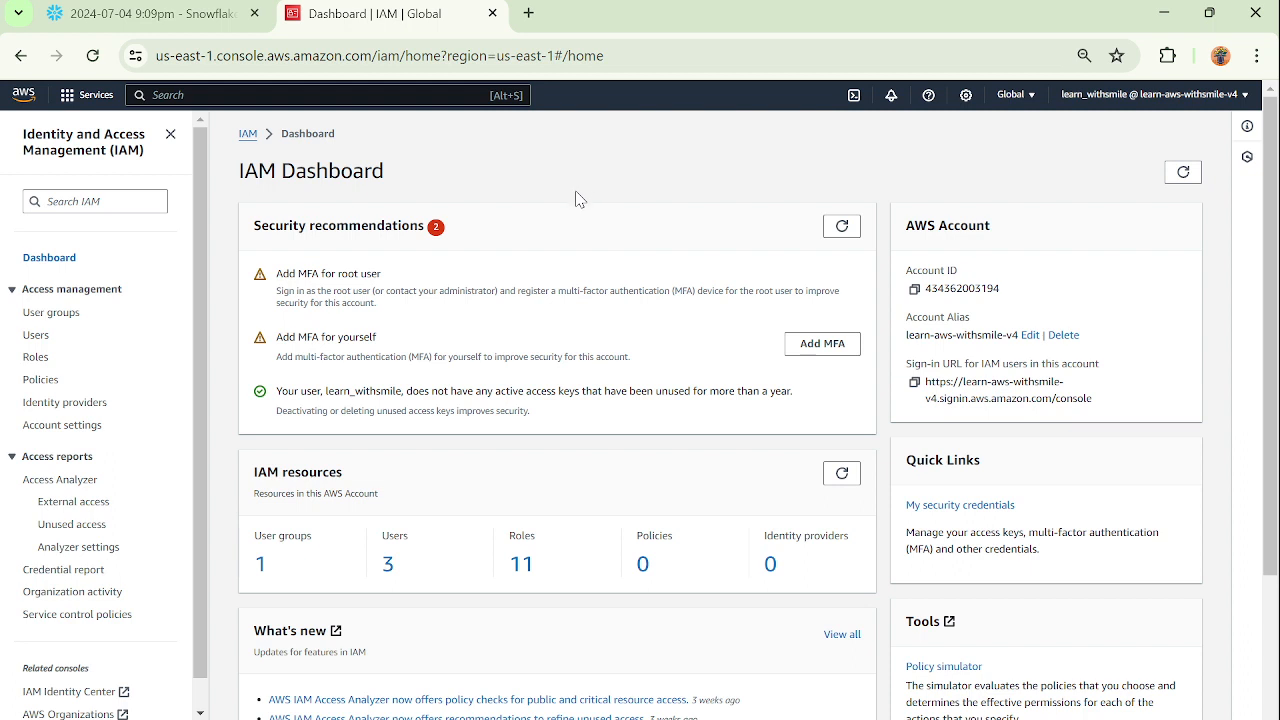
click(524, 566)
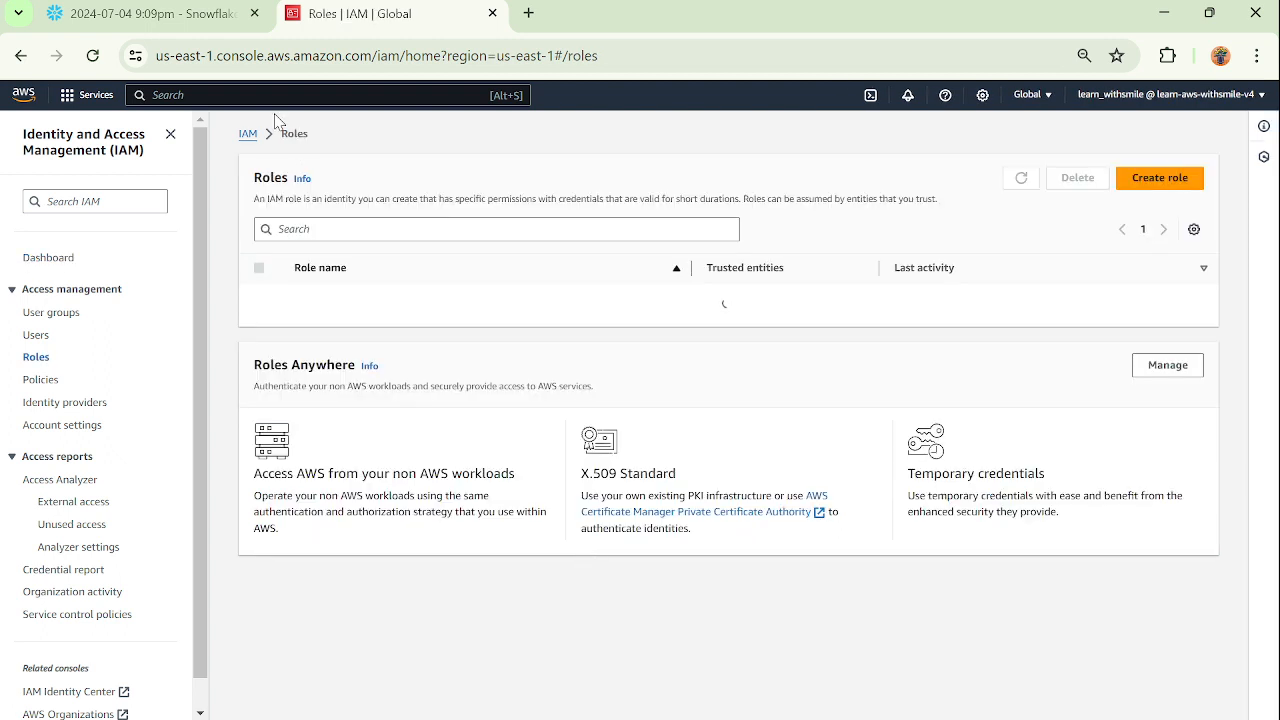
click(1152, 181)
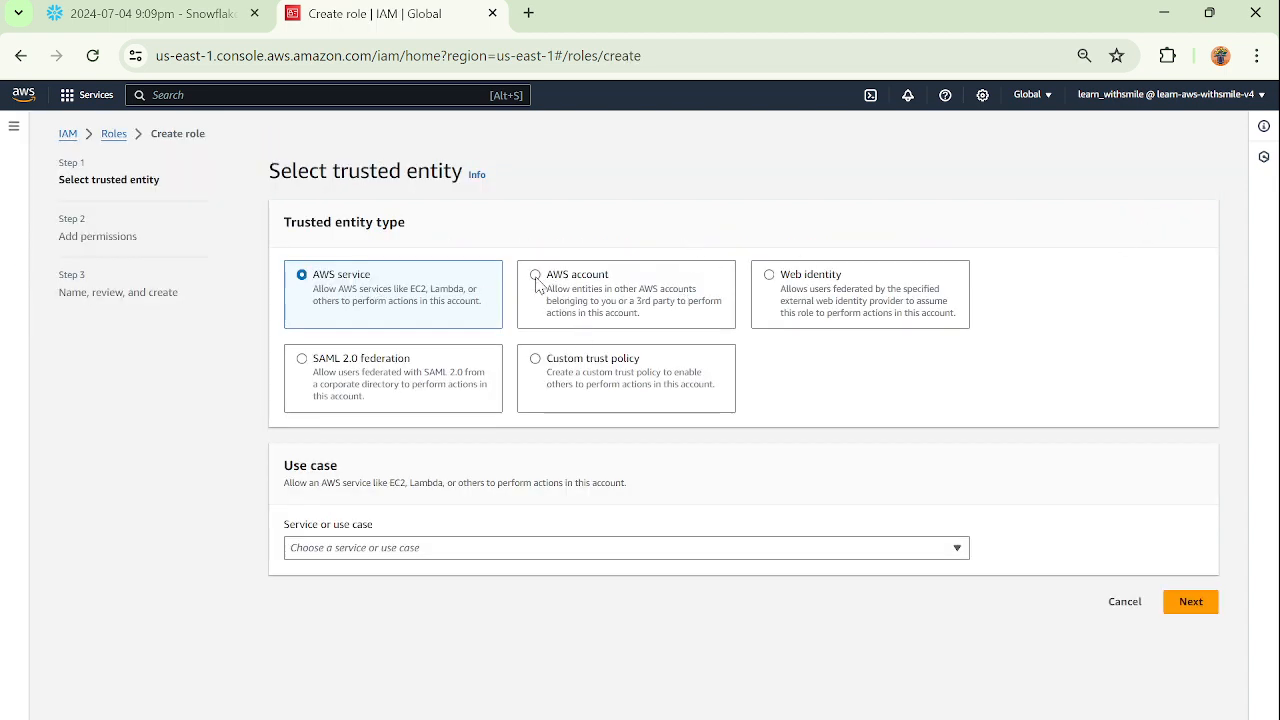
click(537, 278)
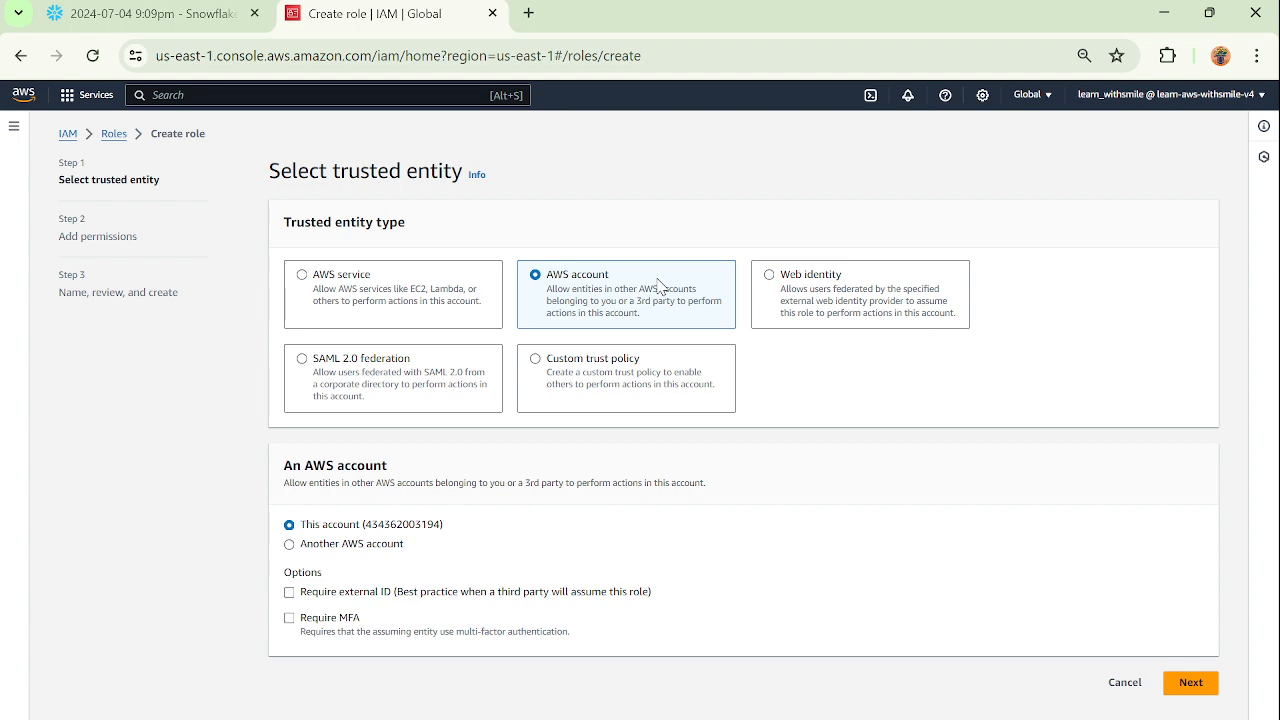
Check the current Snowflake account's cloud provider, region and edition in its account details.
click(205, 20)
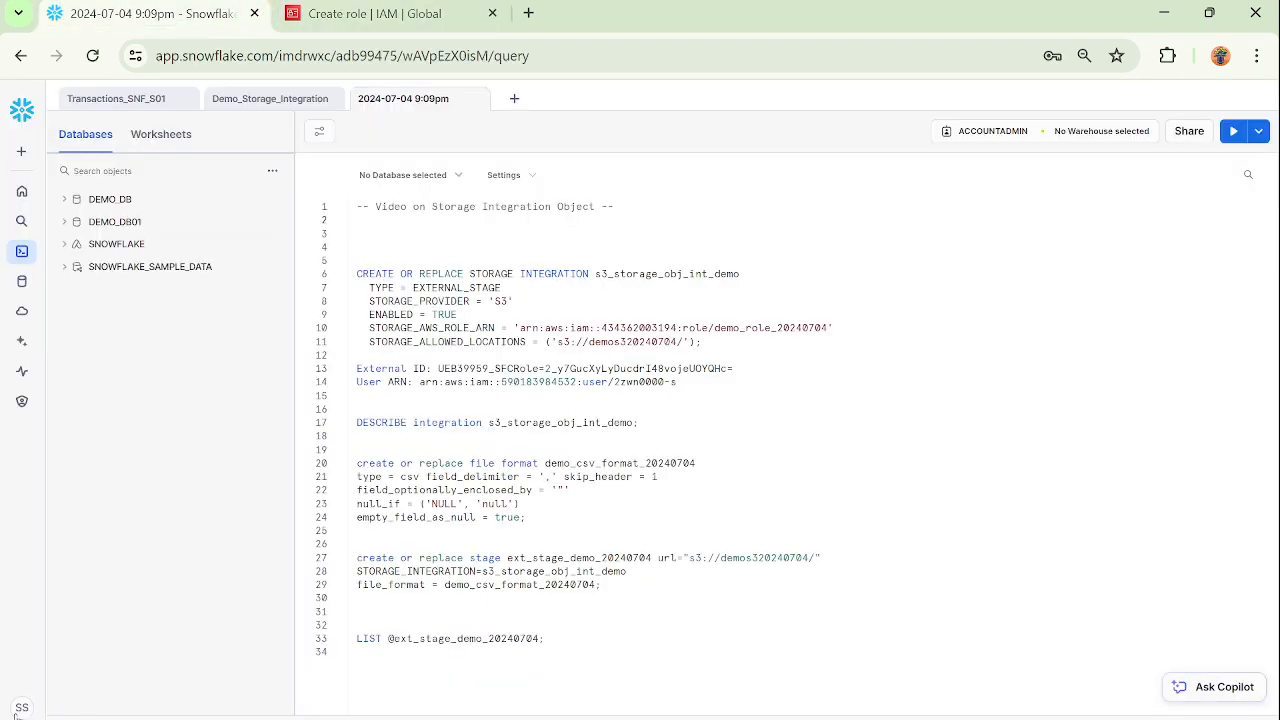
click(21, 707)
mouse_move(84, 482)
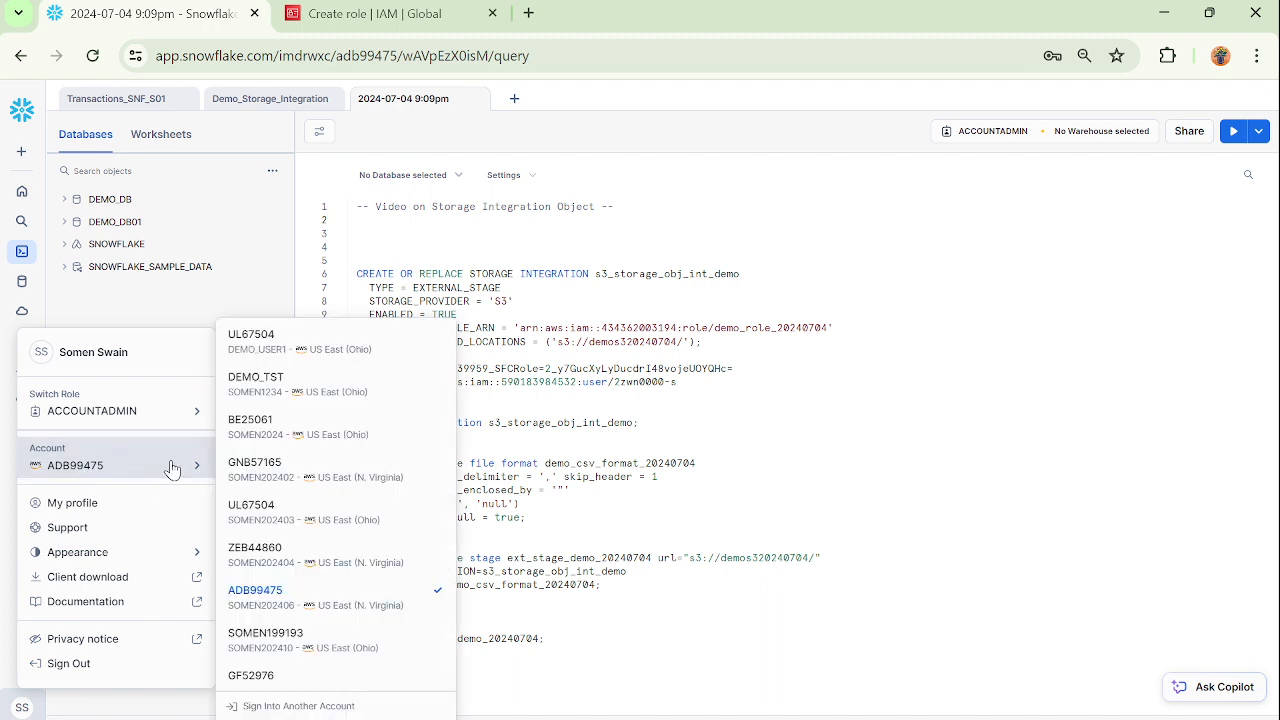
mouse_move(360, 610)
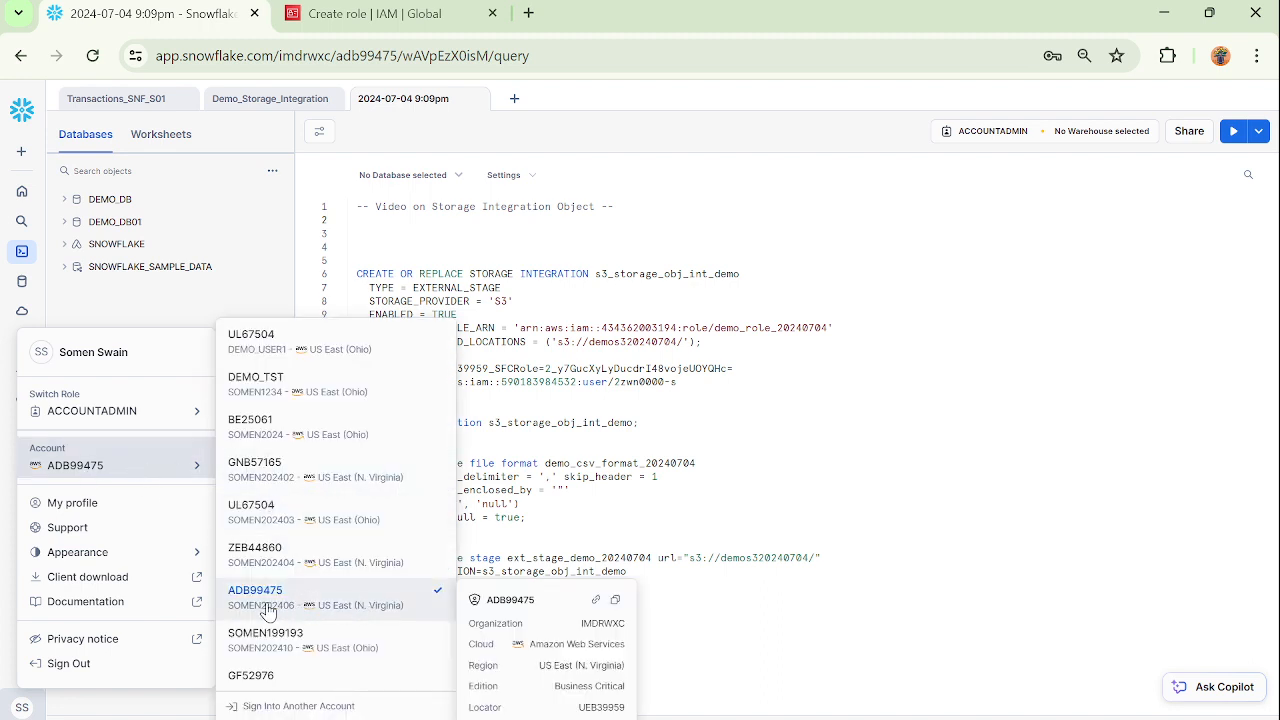
Back in the AWS role setup, require external ID 0000 for this account and continue to the permissions.
click(378, 14)
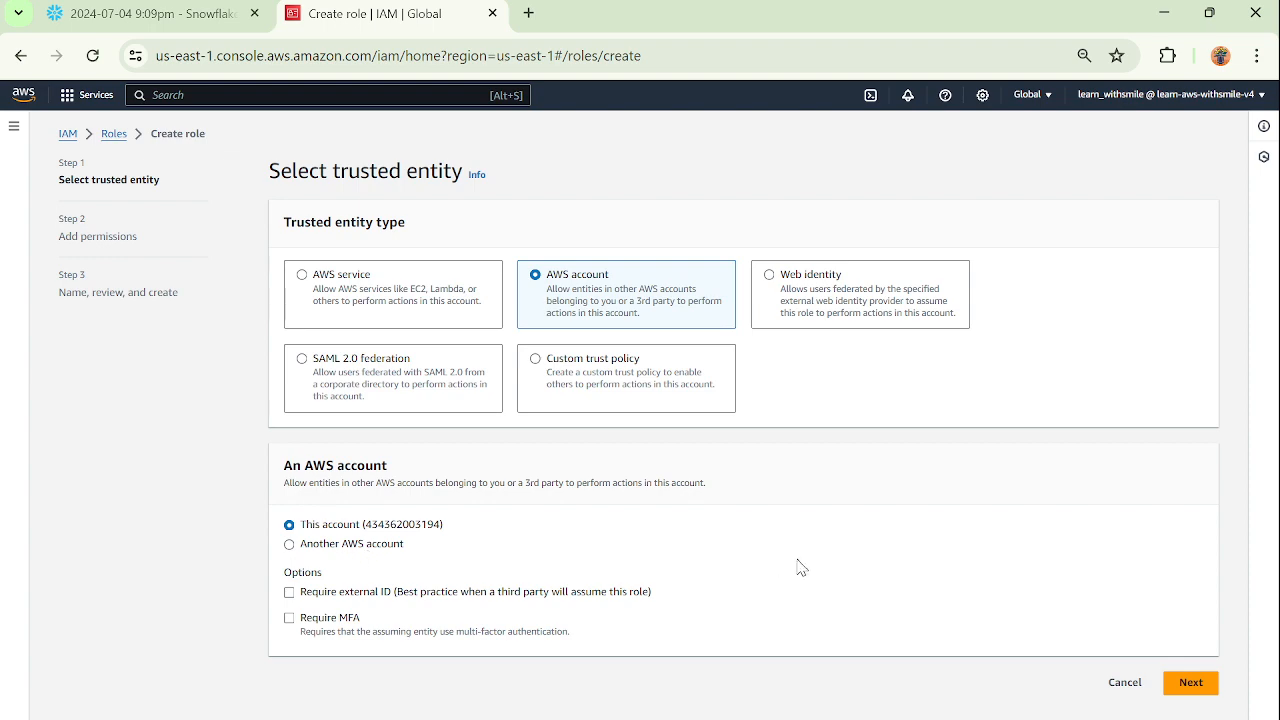
click(290, 593)
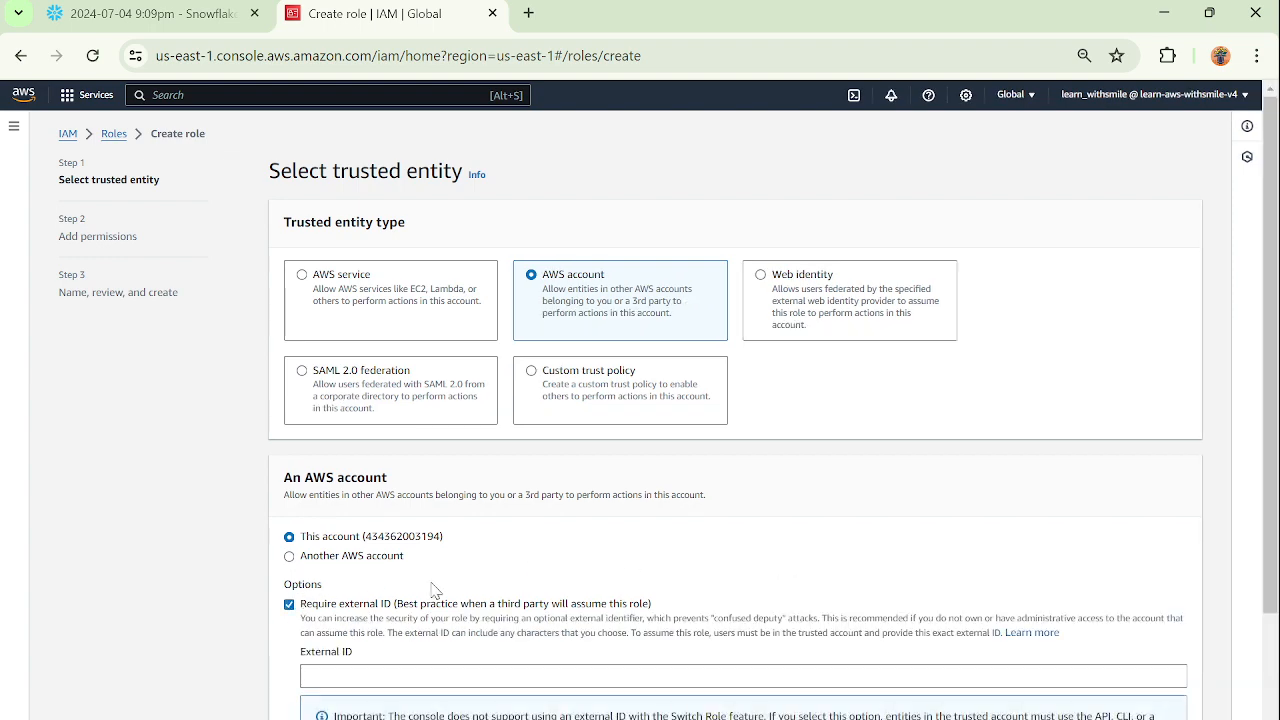
scroll(640, 551, down, 1)
click(497, 528)
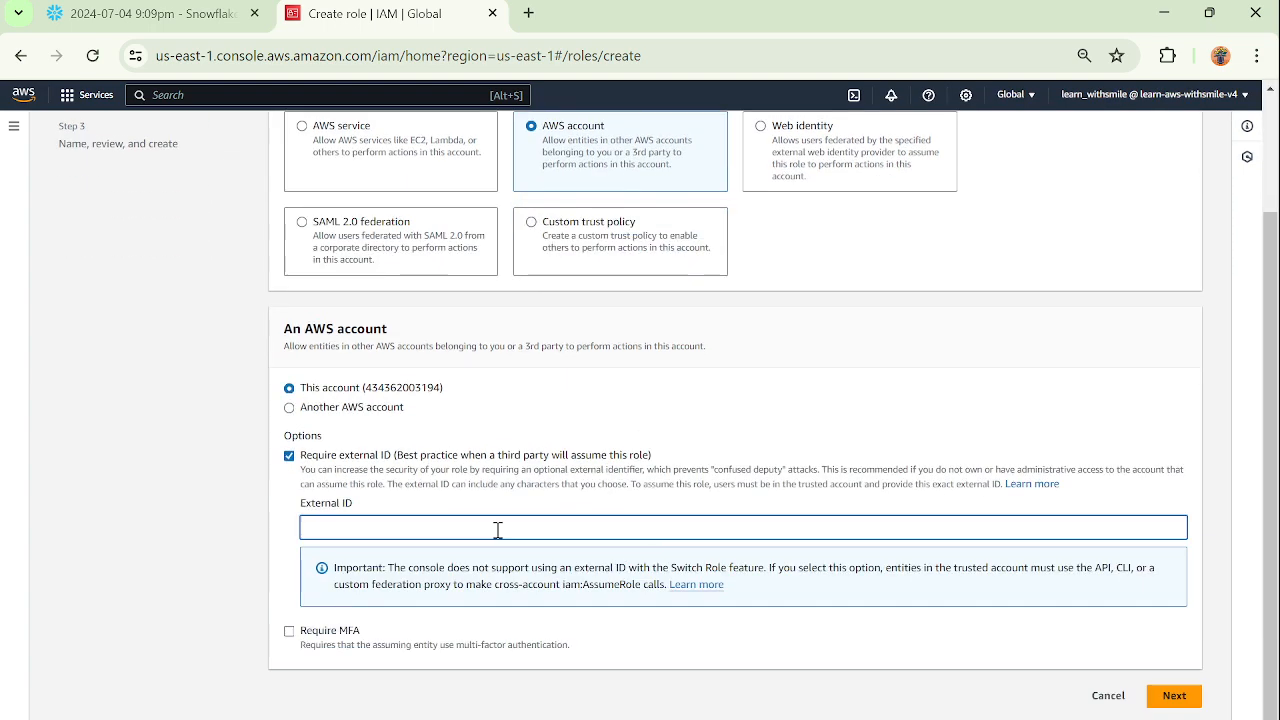
text(0000)
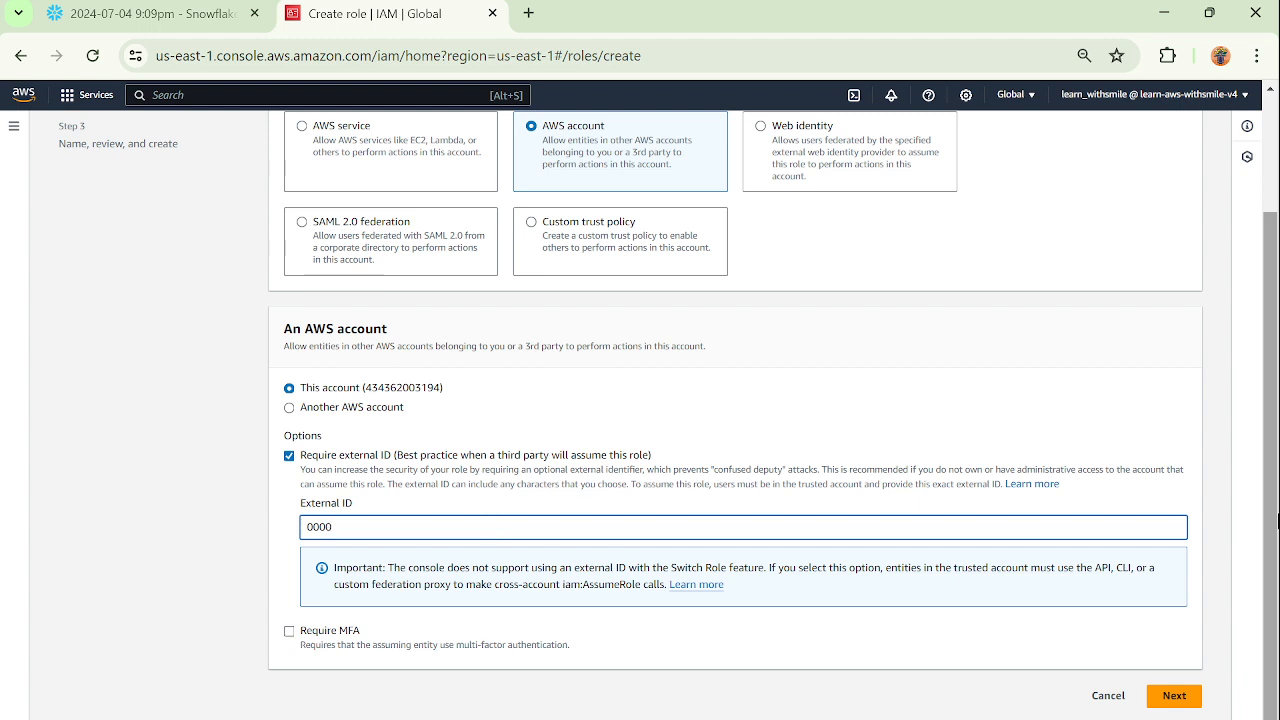
click(1201, 700)
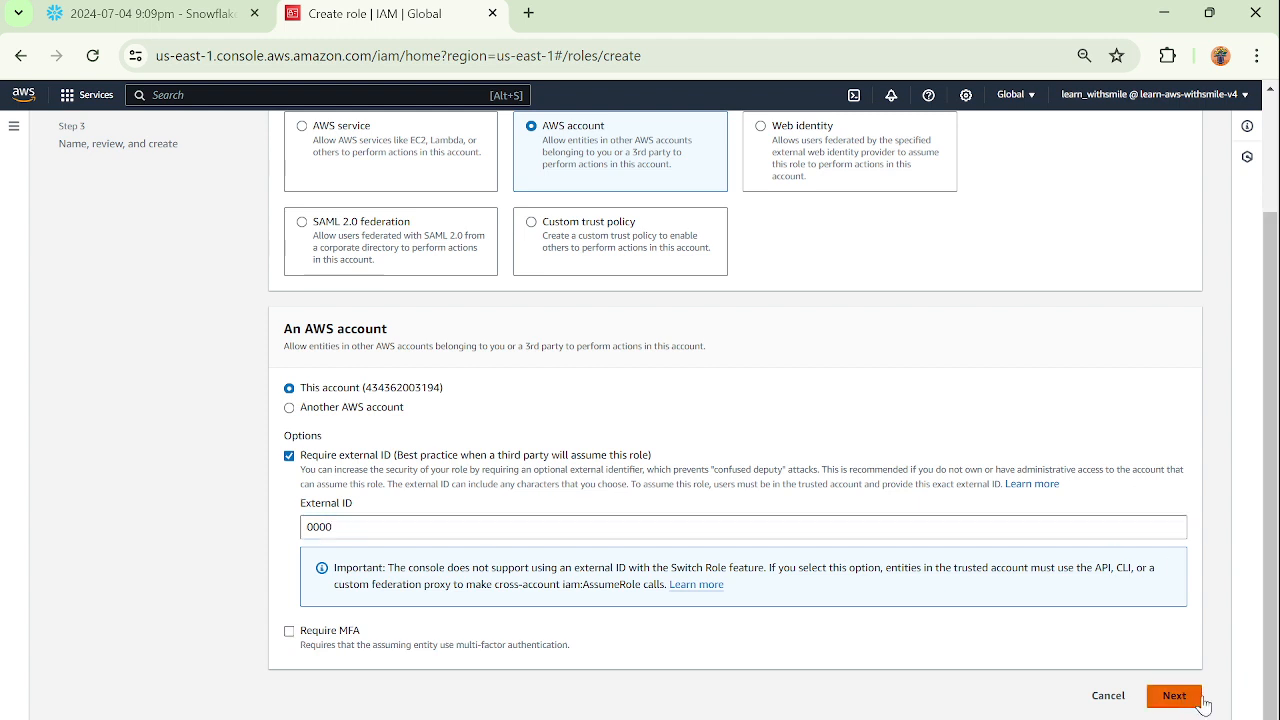
Find the S3 permission policies, attach AmazonS3FullAccess to the role and continue to the review stage.
click(429, 298)
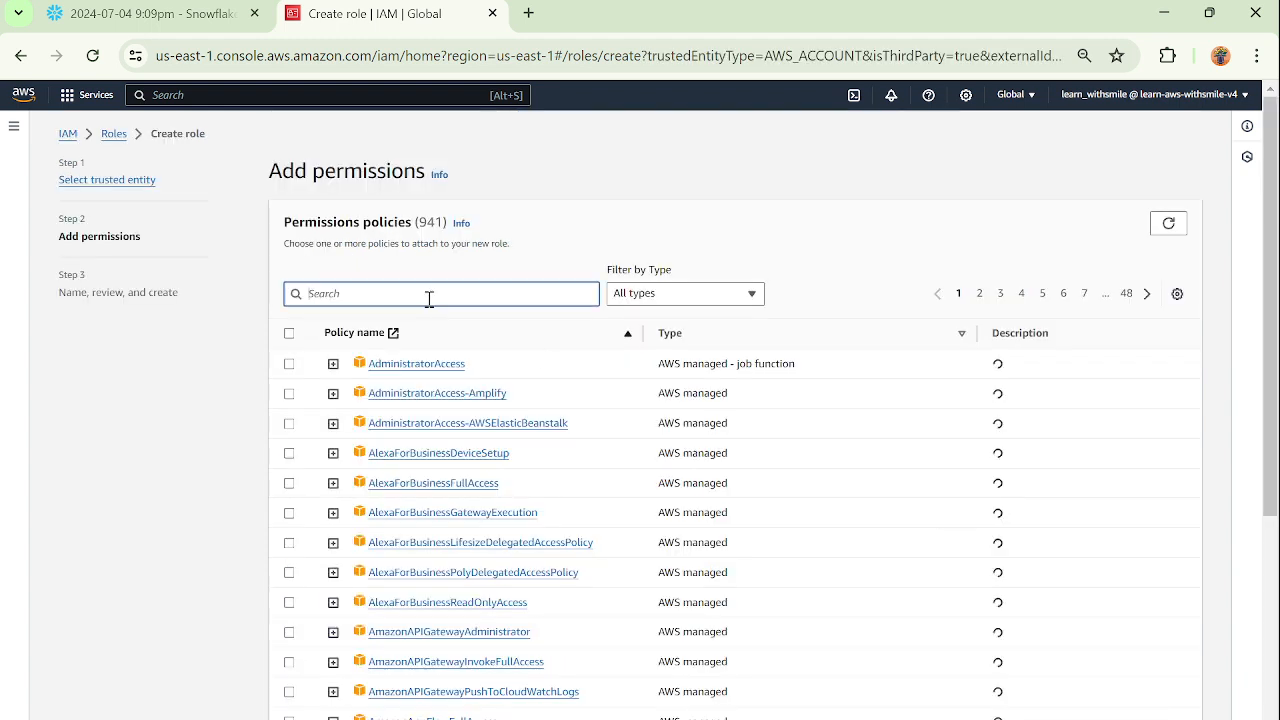
text(S3)
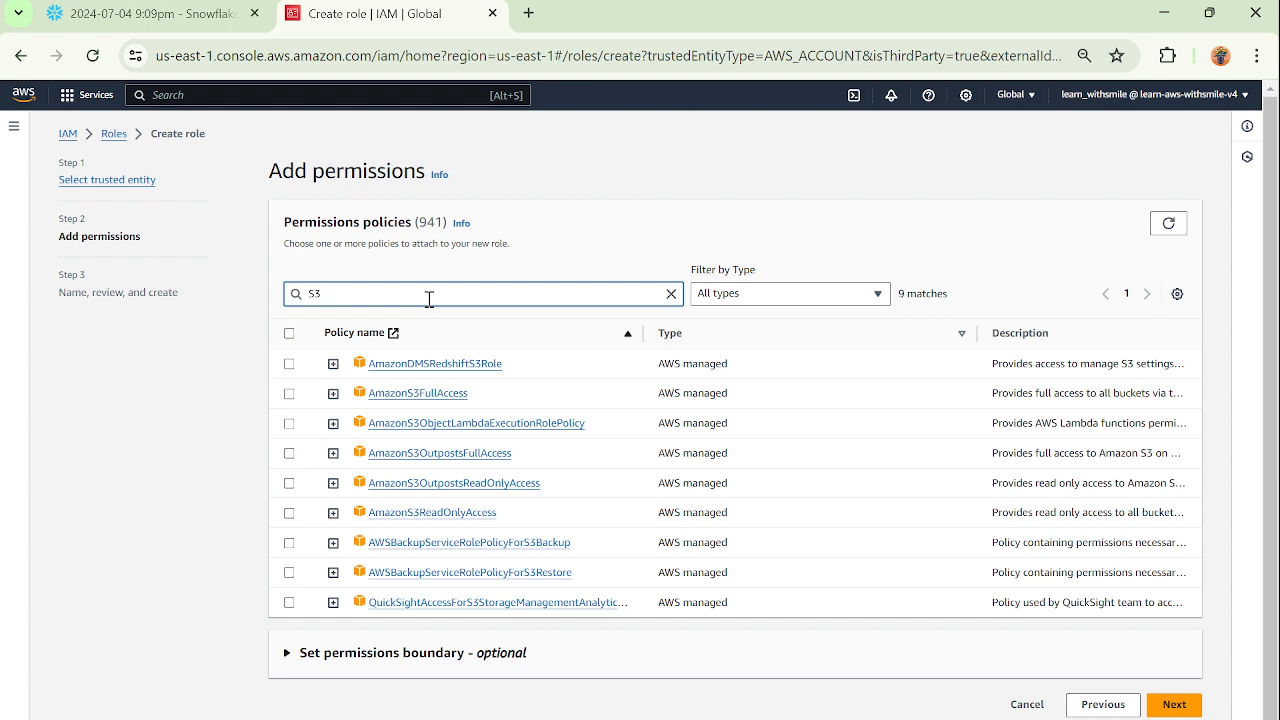
click(289, 394)
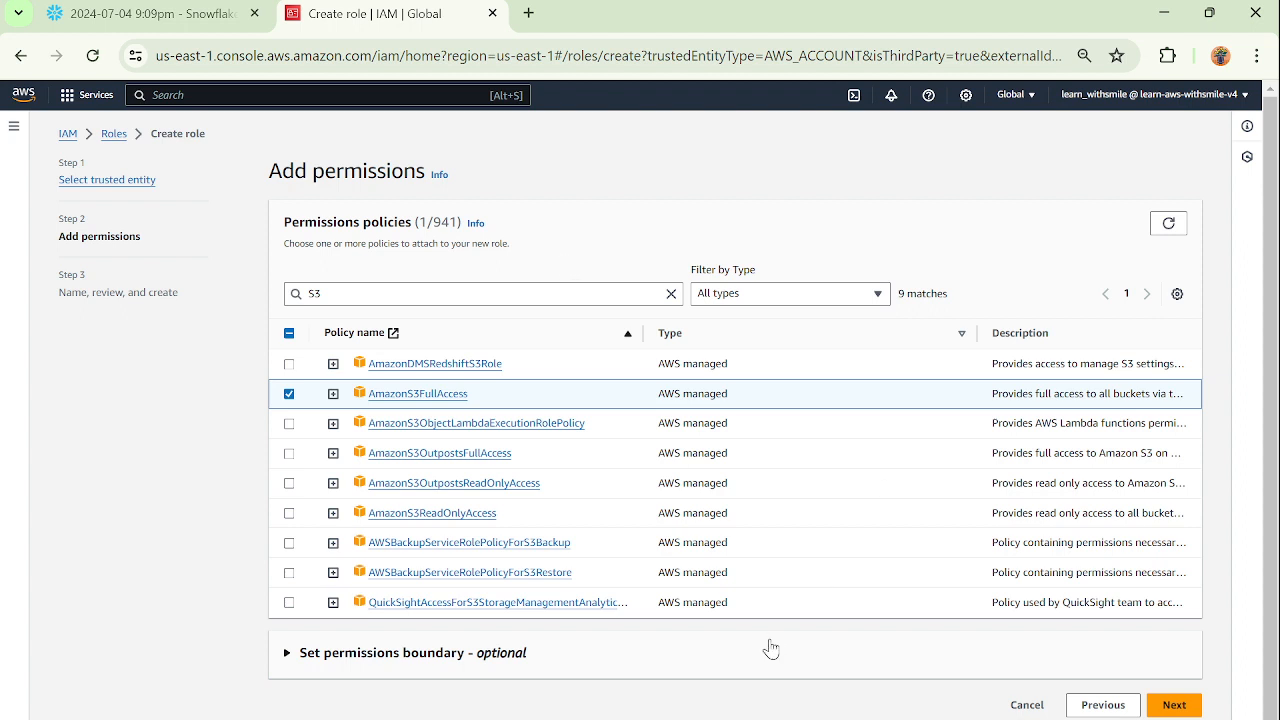
click(1172, 705)
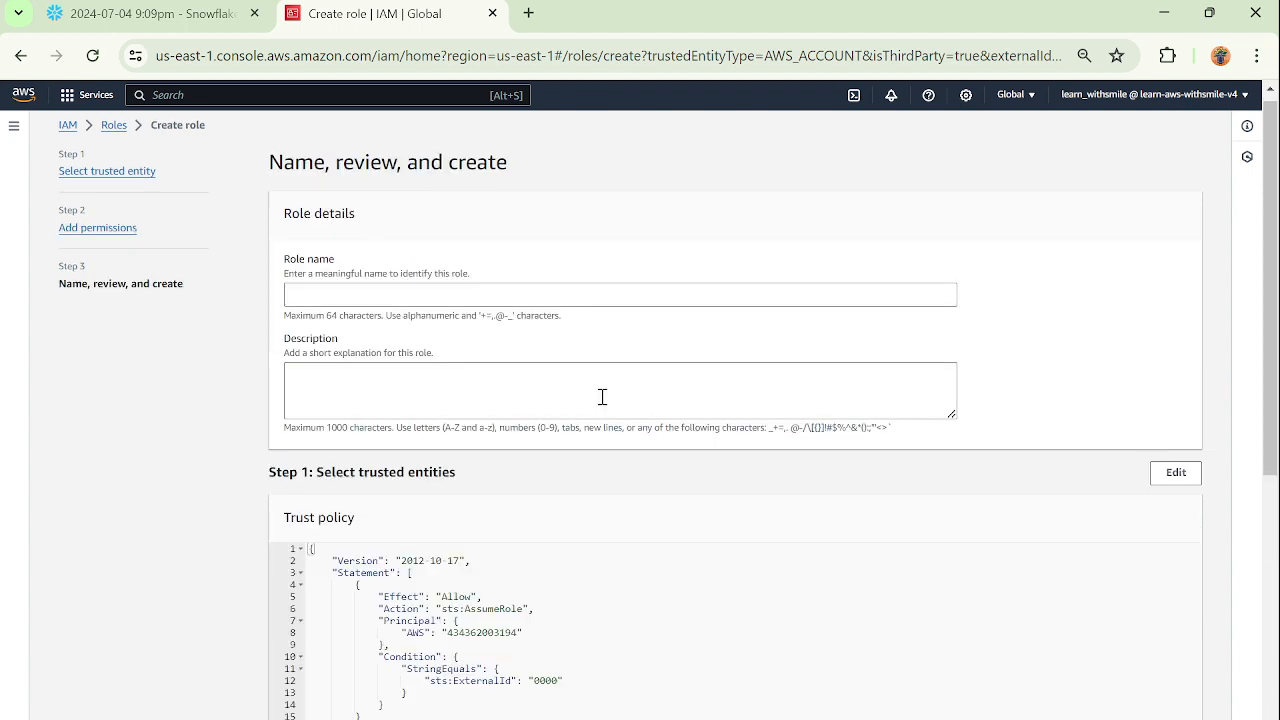
Name the role demorolejuly4 and create it.
click(462, 299)
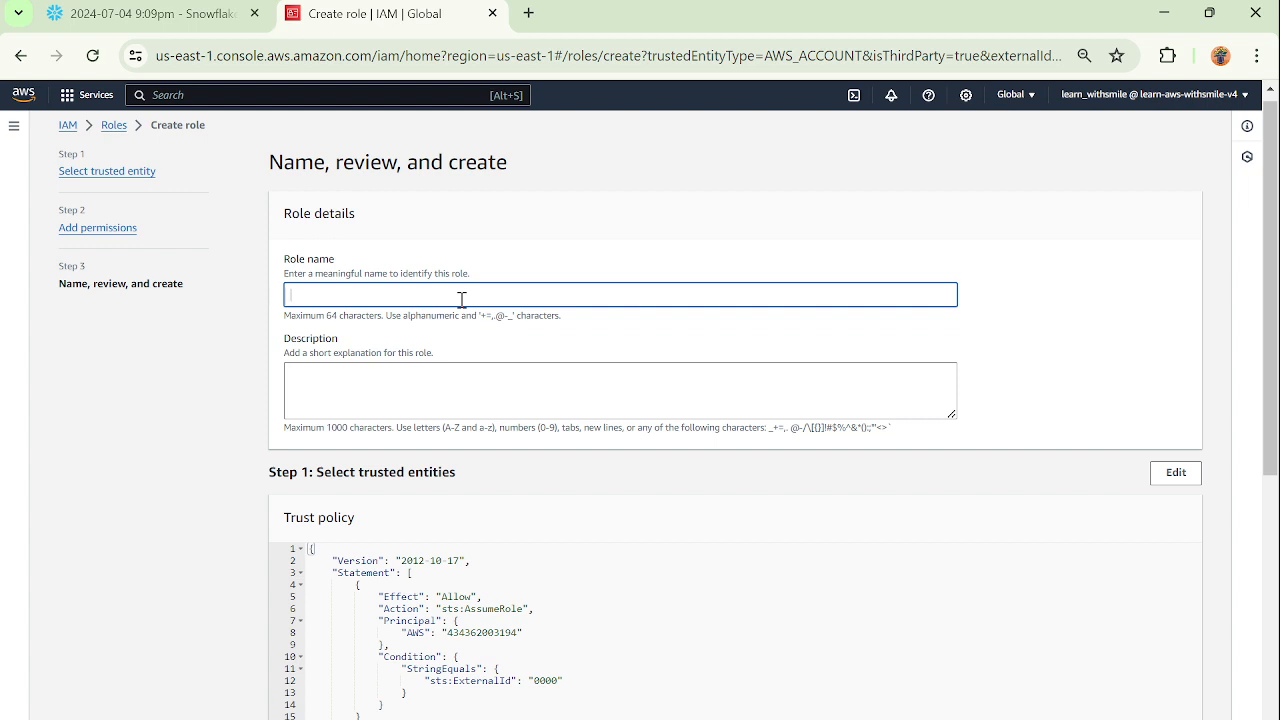
text(demo)
text(rolejuly4)
scroll(1133, 388, down, 3)
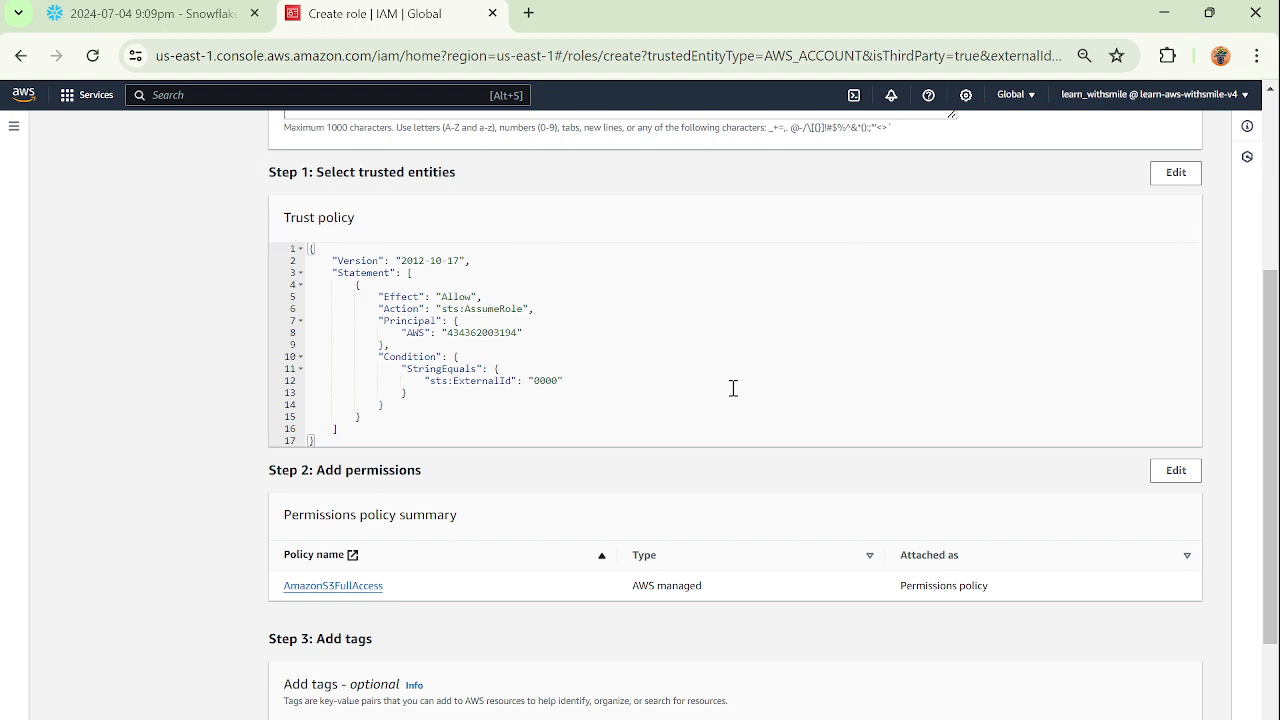
scroll(733, 388, down, 3)
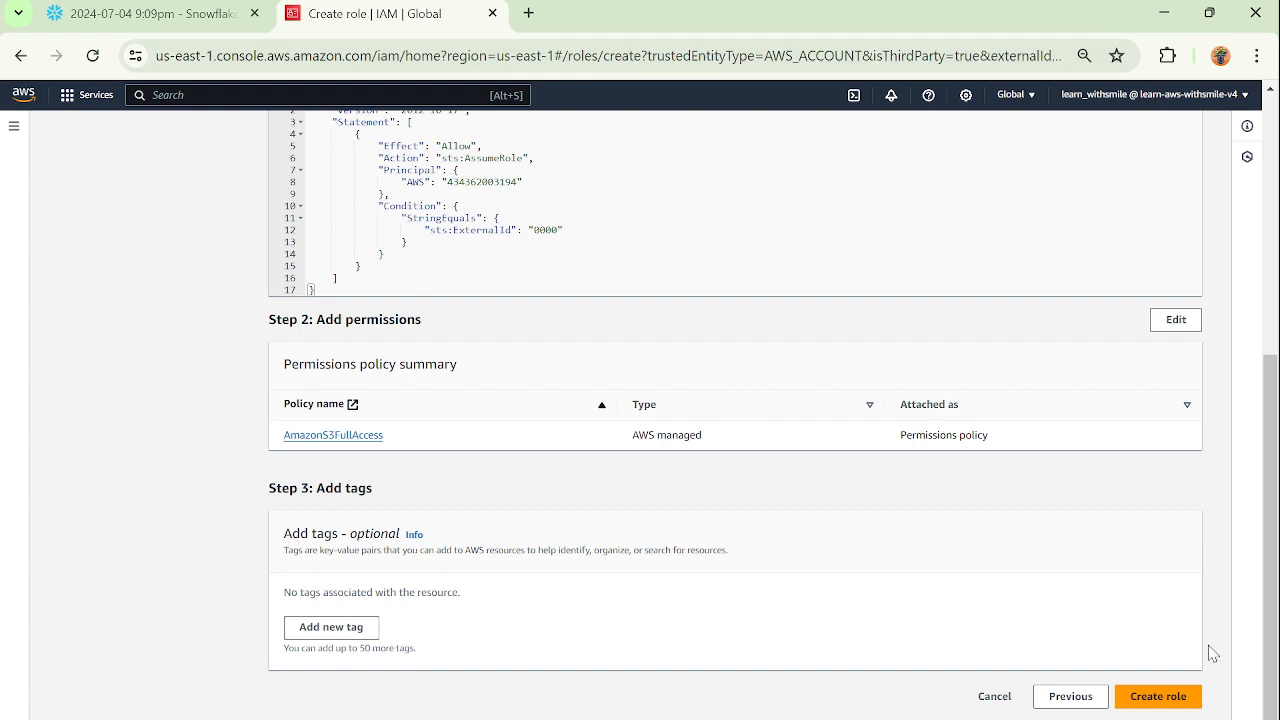
click(1152, 700)
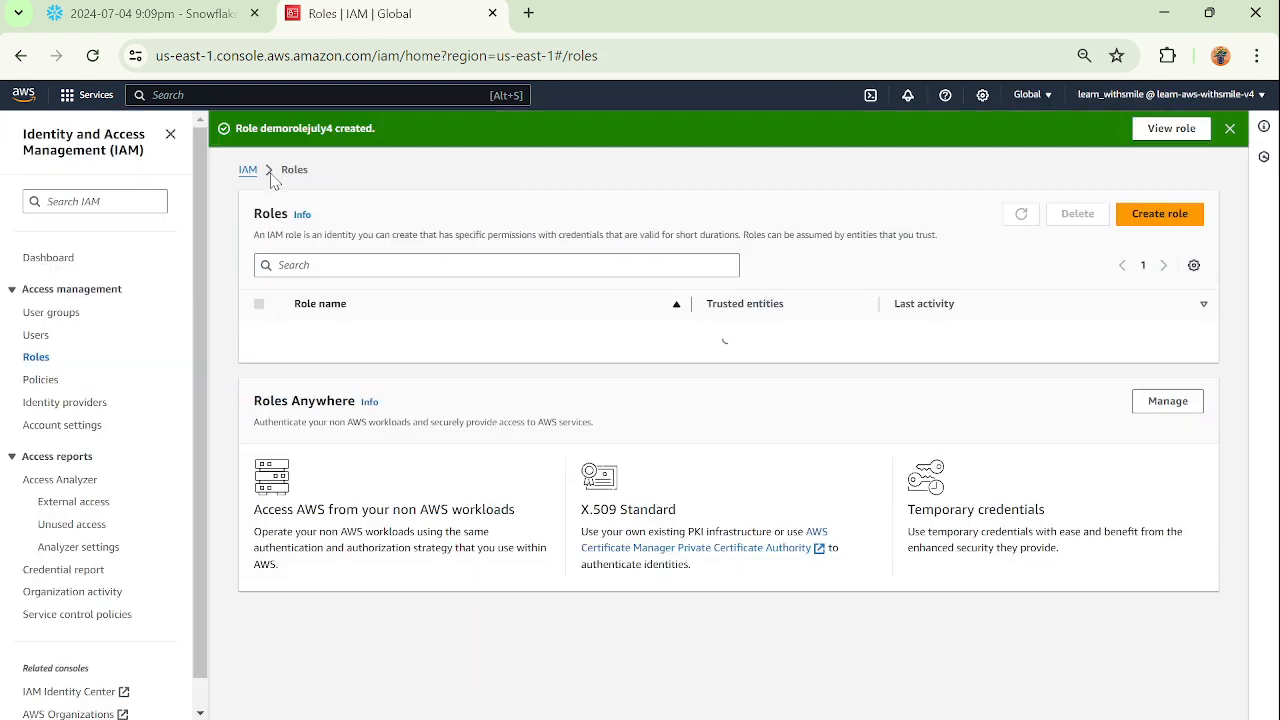
Open the demorolejuly4 role from the IAM roles list and copy its ARN.
click(248, 171)
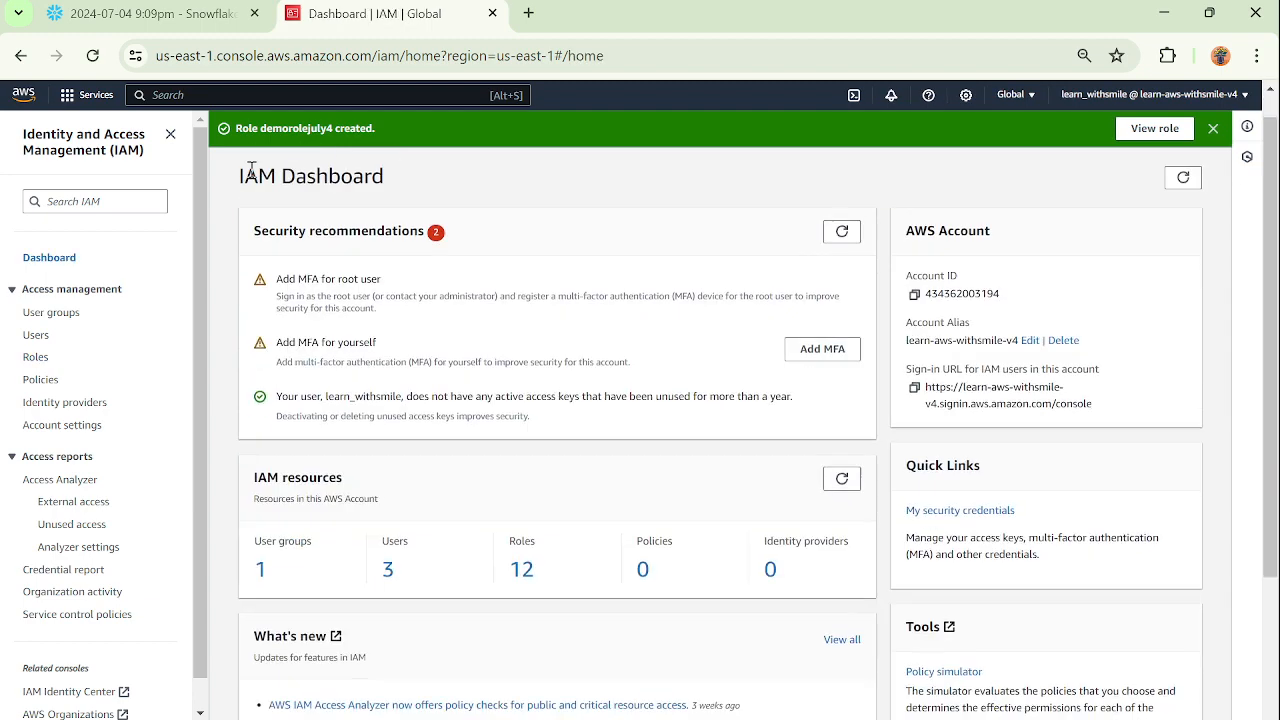
click(522, 576)
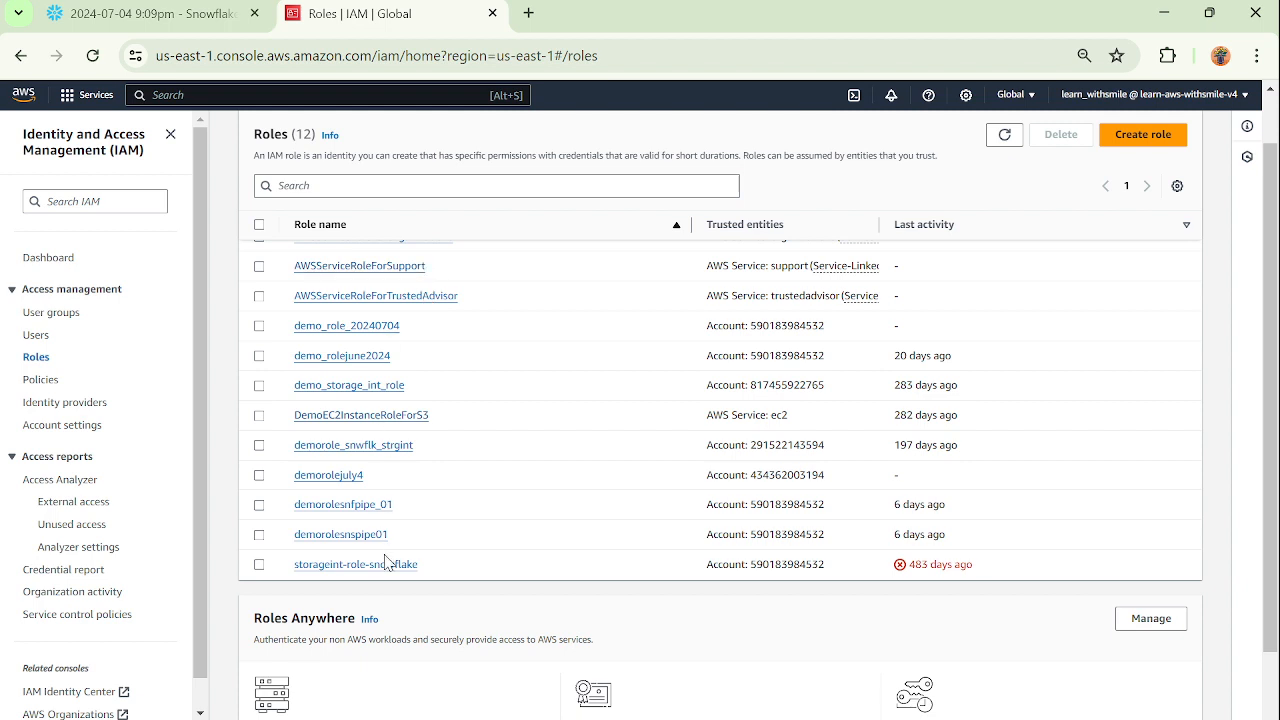
click(259, 476)
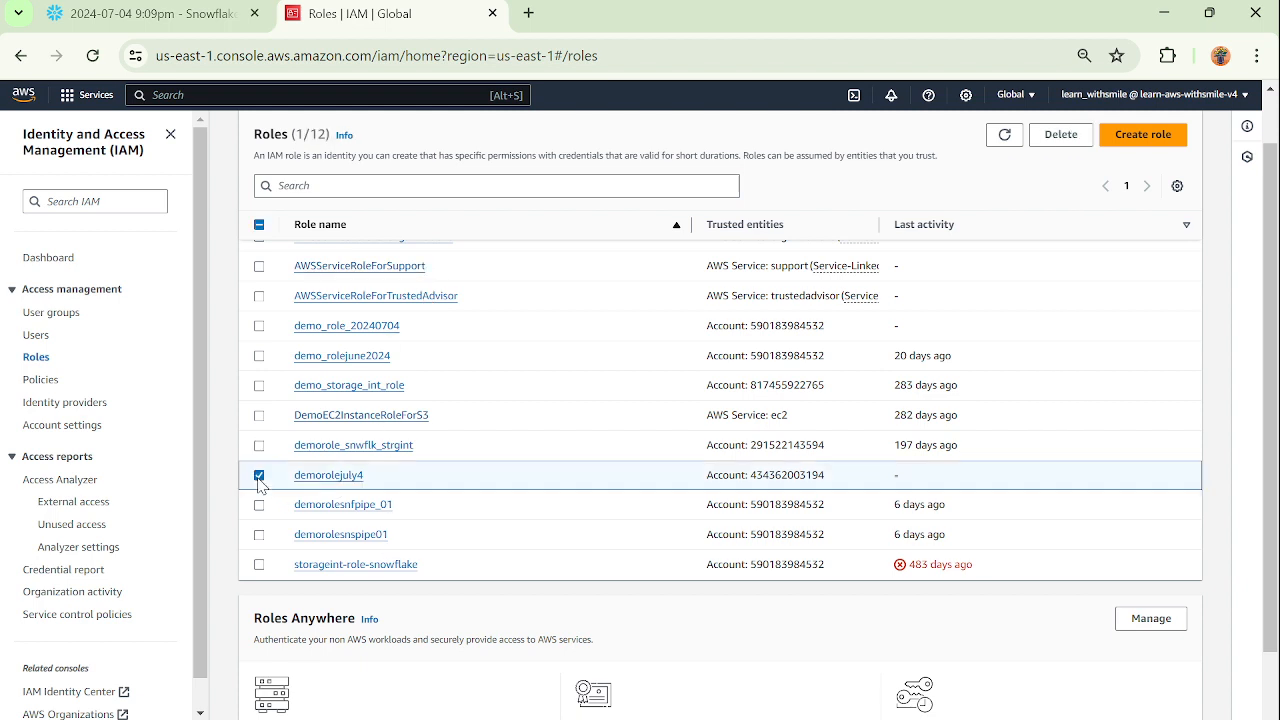
click(351, 477)
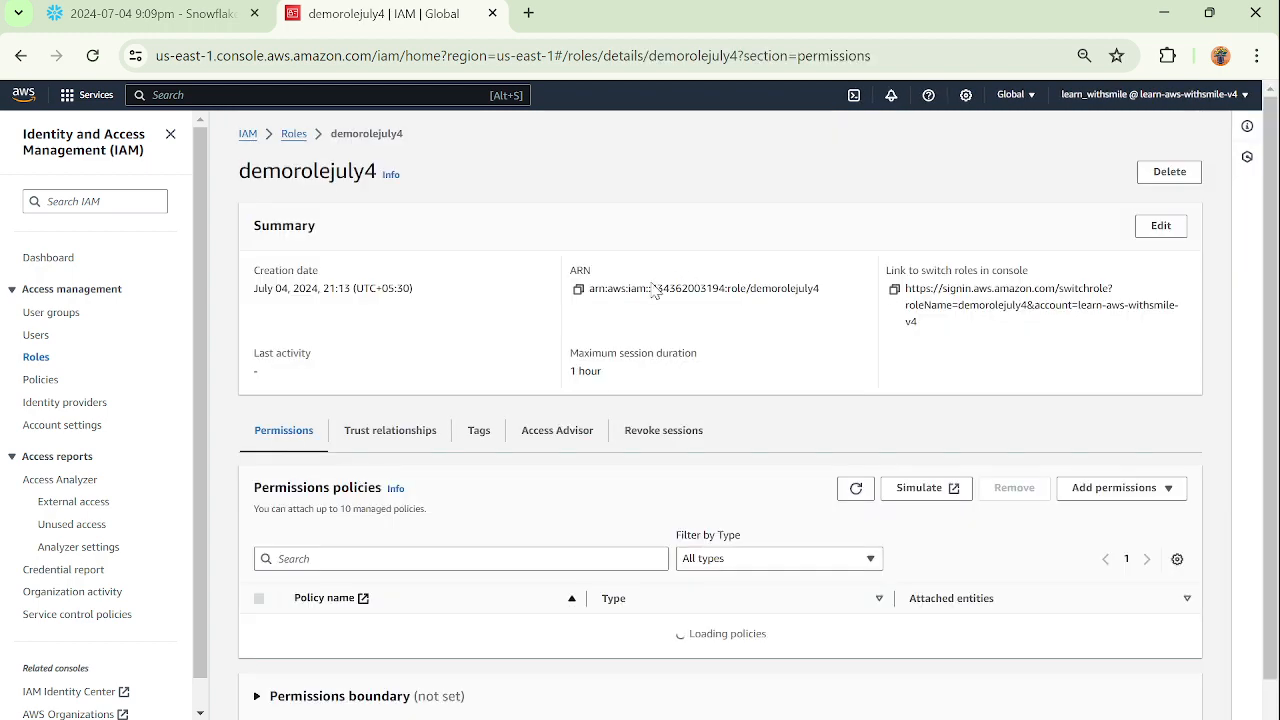
click(577, 290)
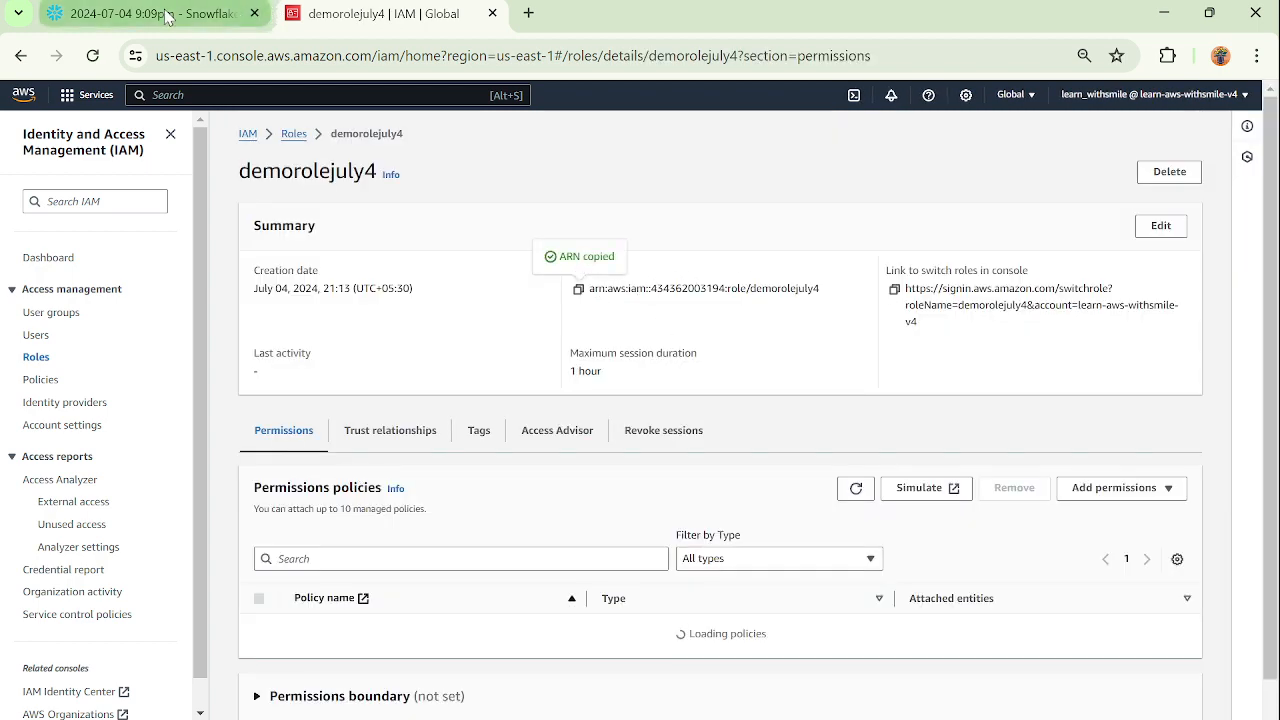
Record the copied role ARN with the label "ARN:" above the CREATE STORAGE INTEGRATION statement in the Snowflake worksheet.
click(238, 14)
click(411, 223)
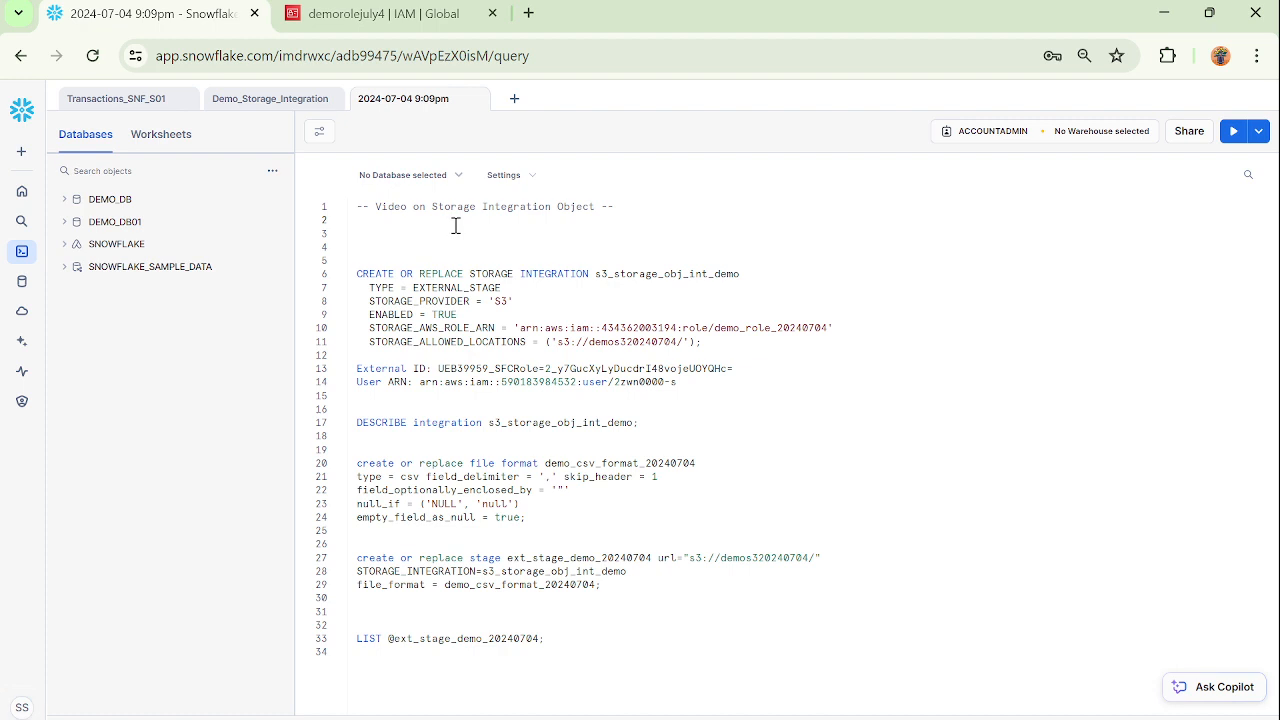
key(Return)
click(454, 231)
text(ARN:)
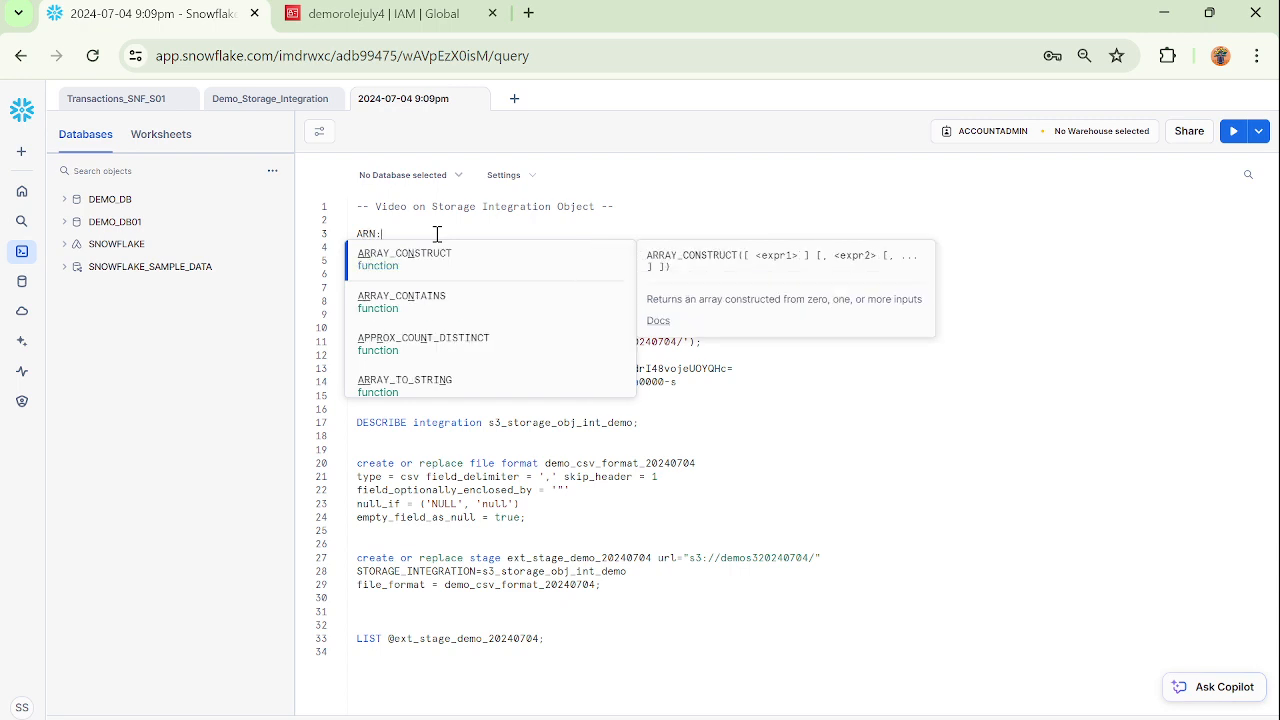
key(ctrl+v)
key(Return)
key(Return)
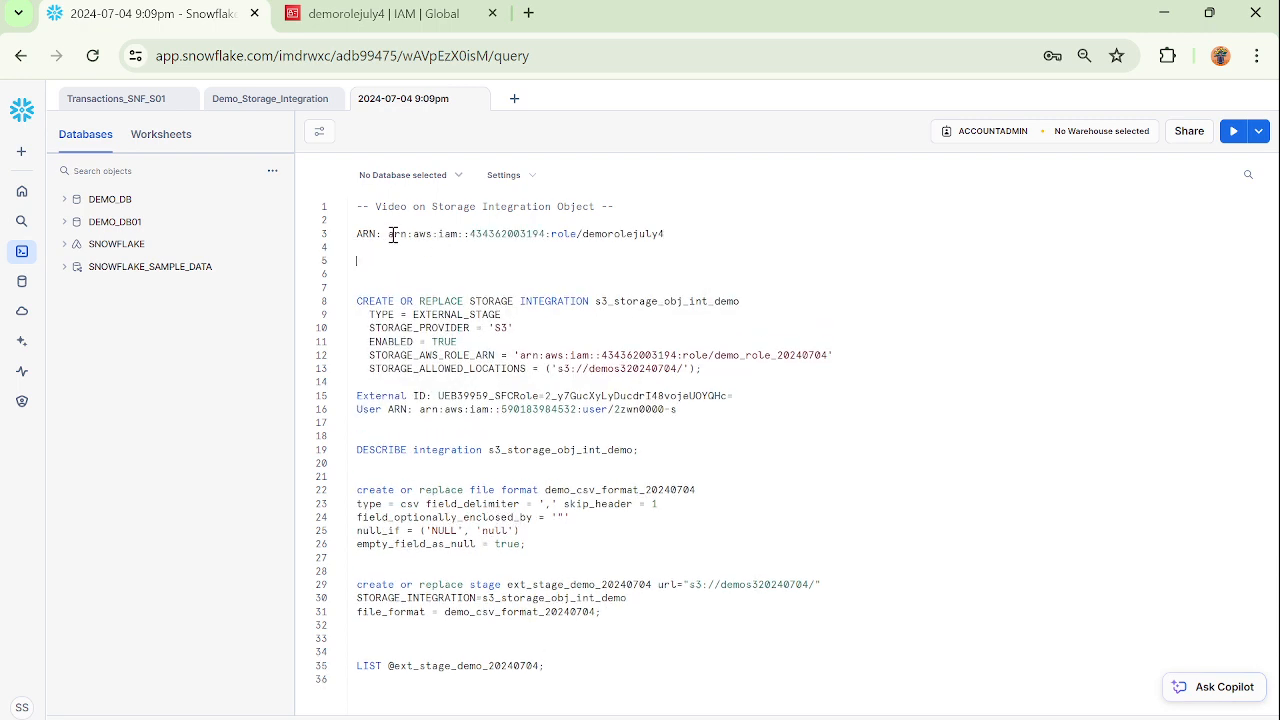
Return to the AWS console, search for S3 and open the S3 service.
click(380, 16)
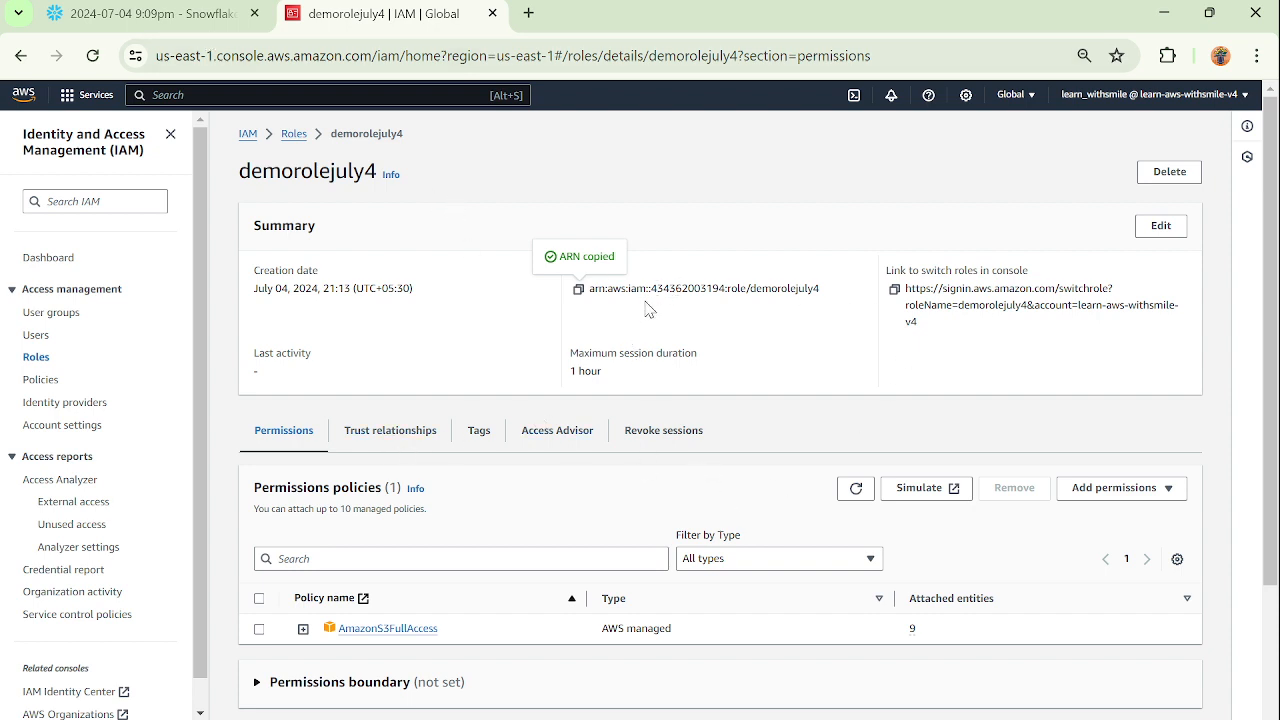
click(224, 93)
text(S3)
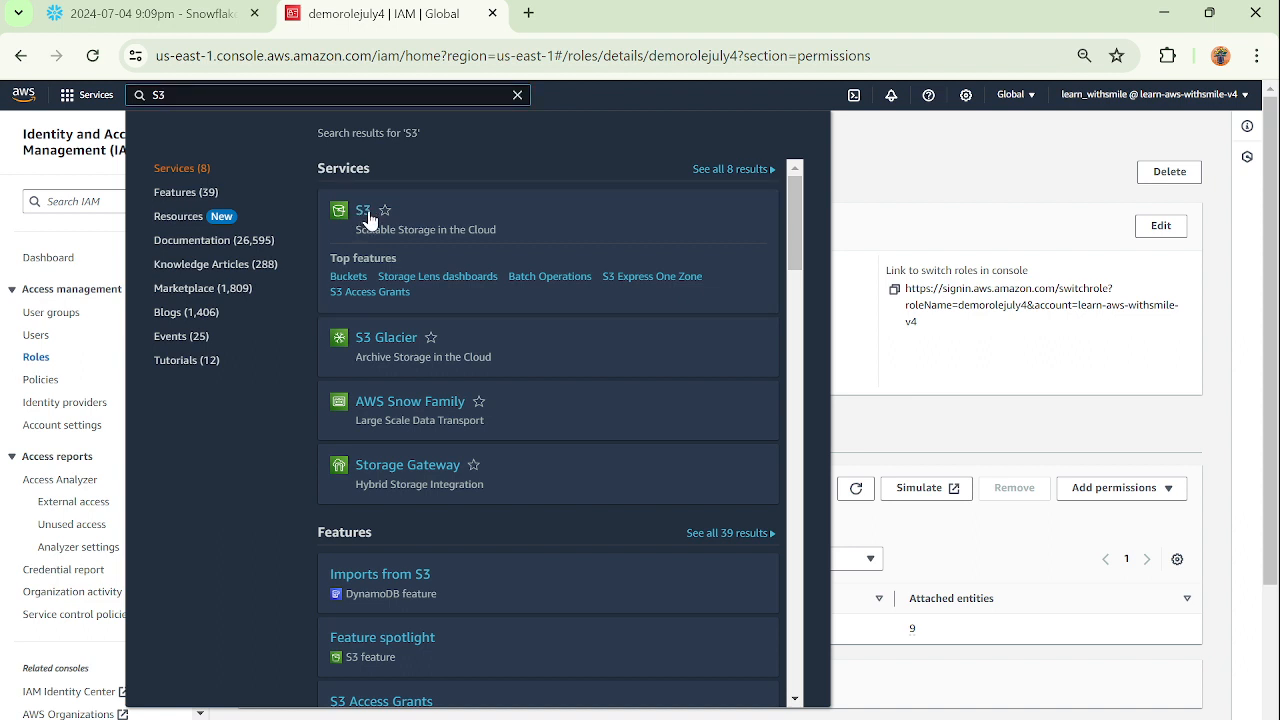
click(364, 212)
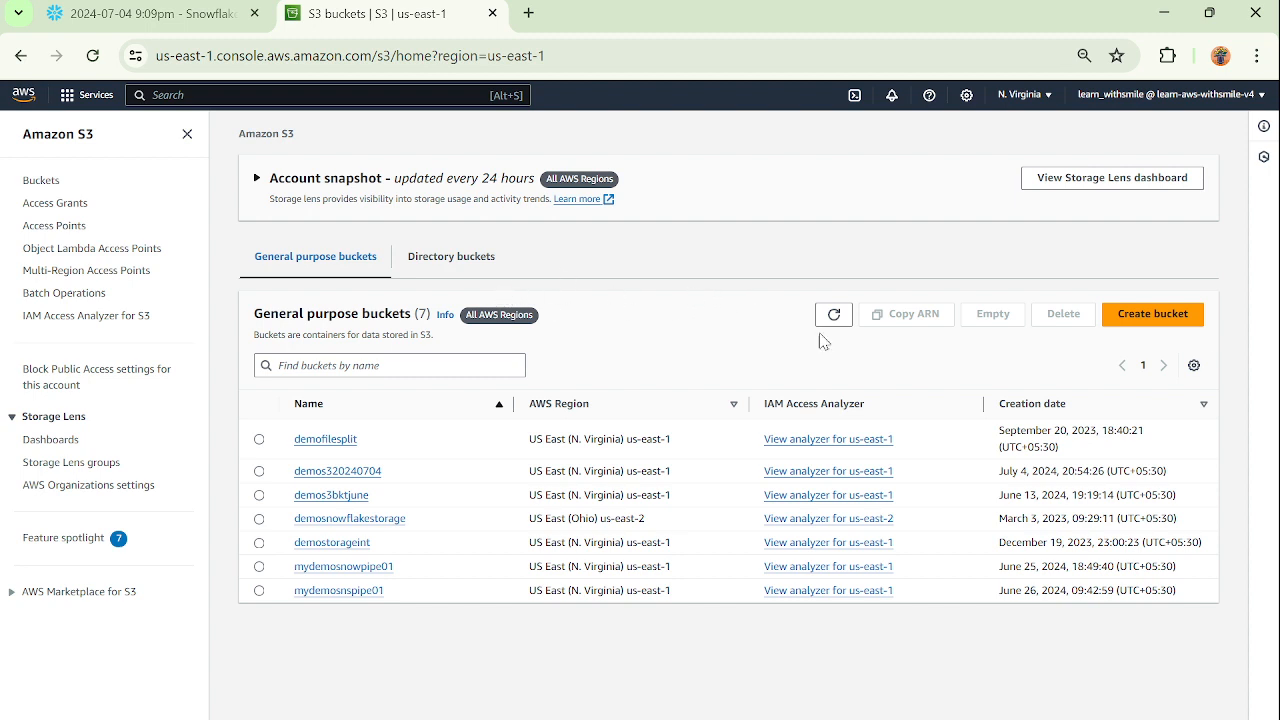
Create a general purpose S3 bucket named demos3july4 with the default settings.
click(1155, 318)
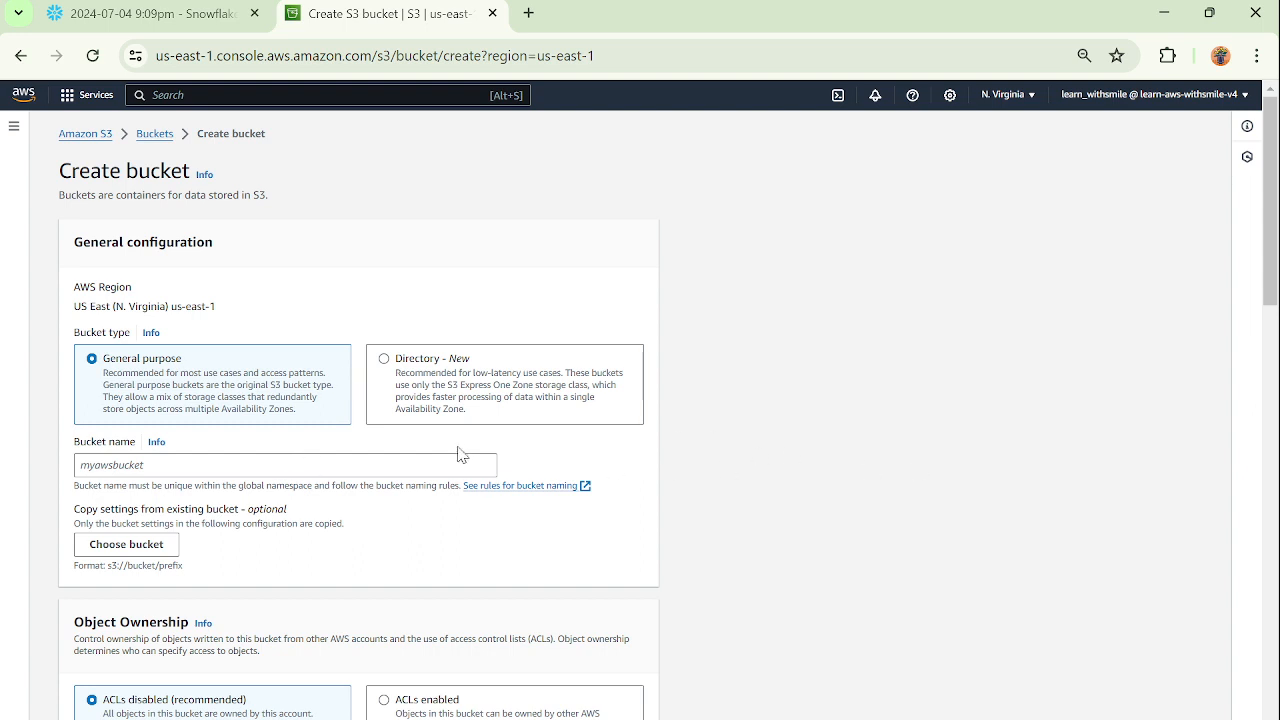
click(322, 464)
text(demos3j)
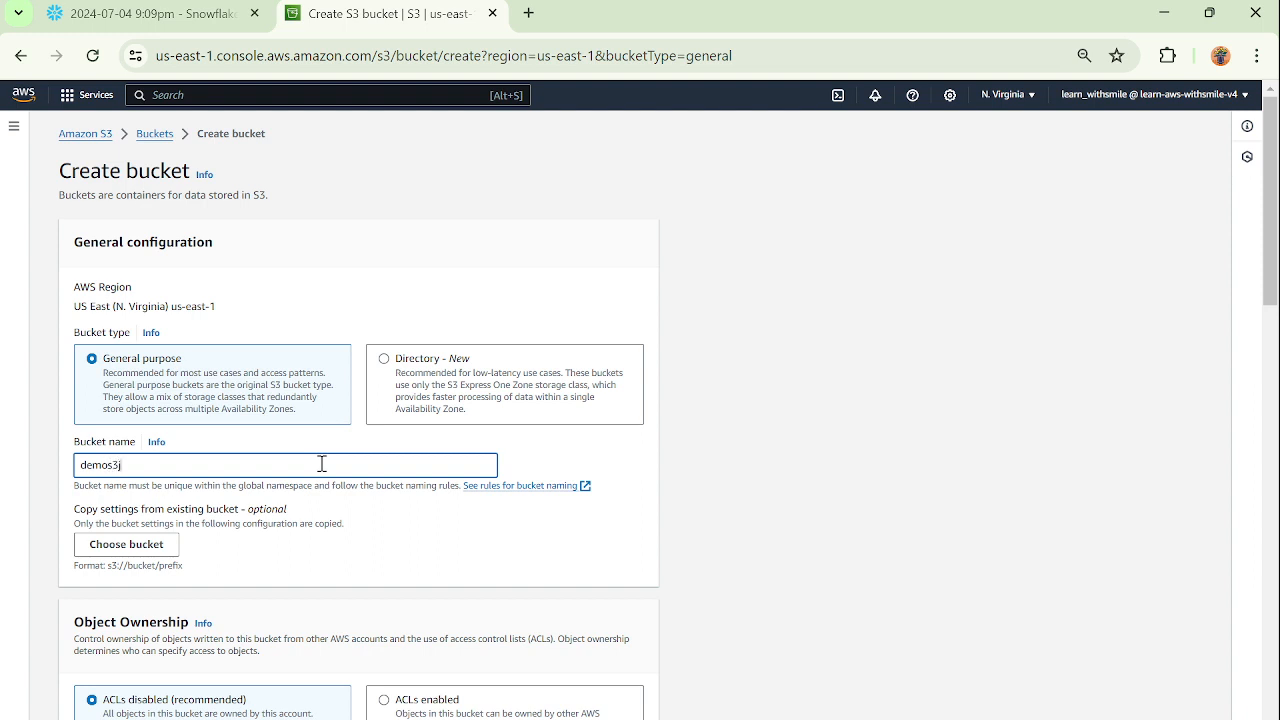
click(870, 475)
scroll(870, 475, down, 5)
scroll(868, 473, down, 10)
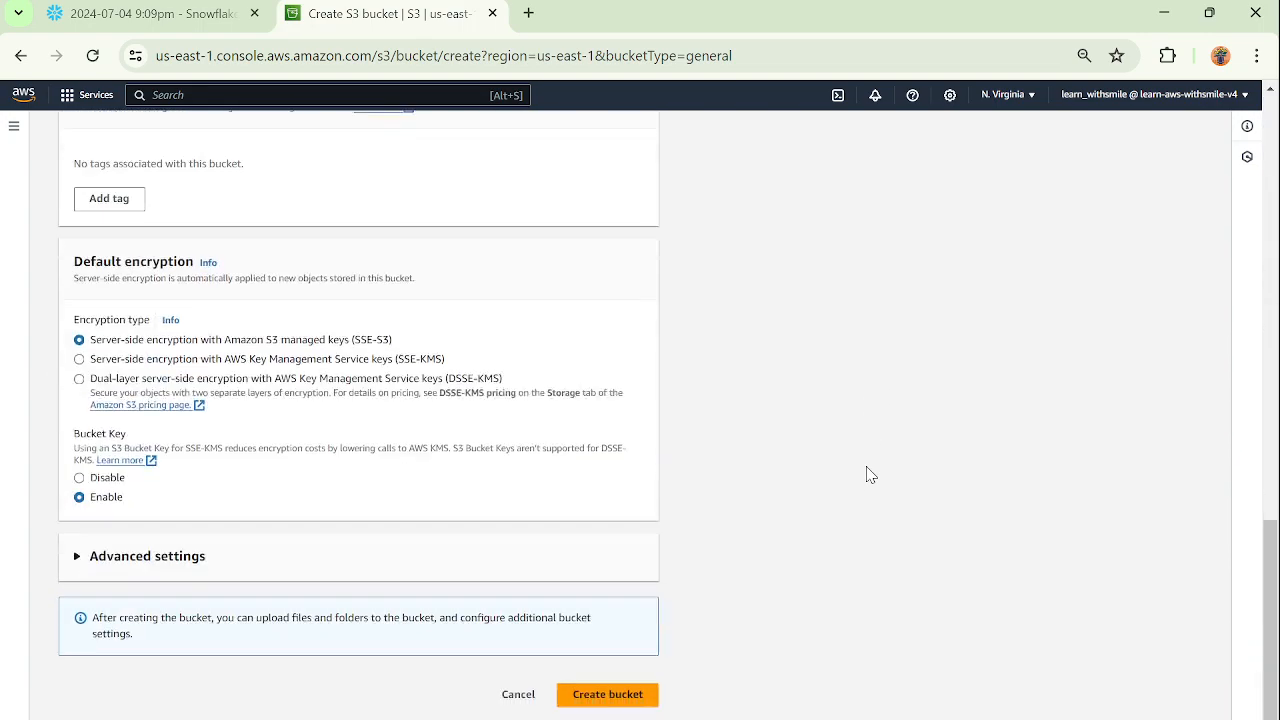
click(600, 700)
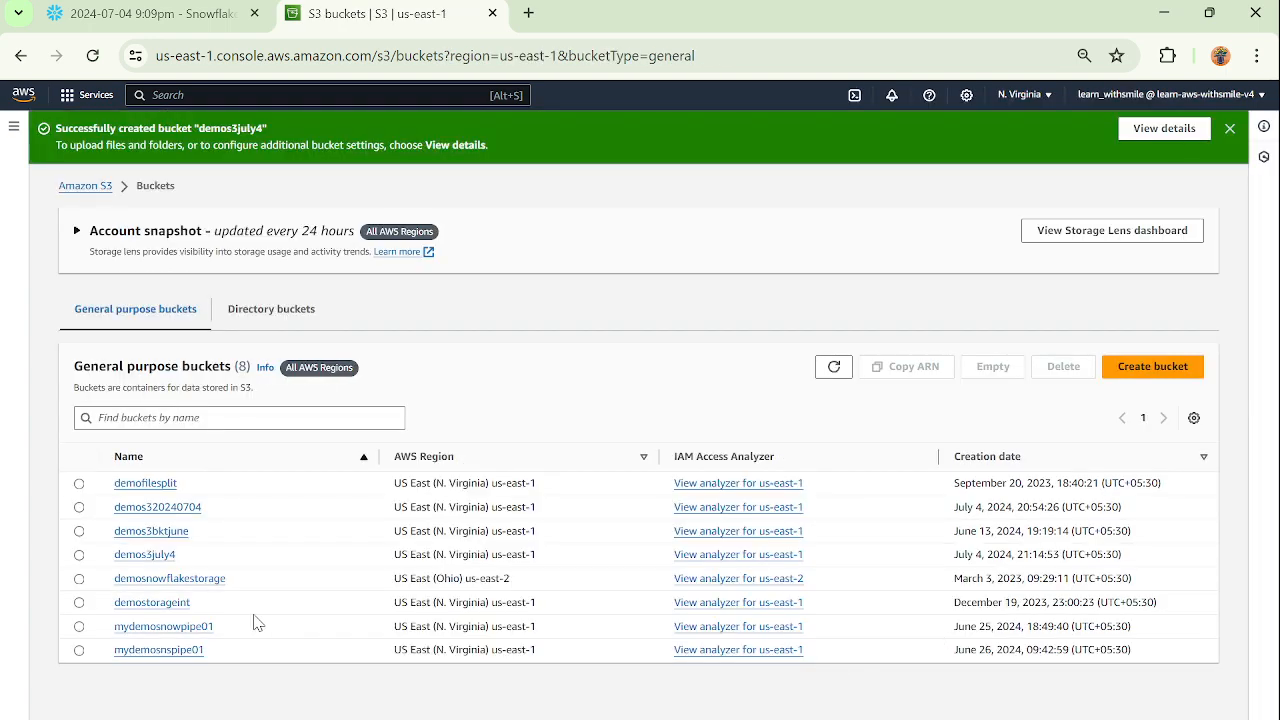
Copy the demos3july4 bucket's ARN and record it in the Snowflake worksheet below the role ARN with the label "S3ARN:".
click(79, 555)
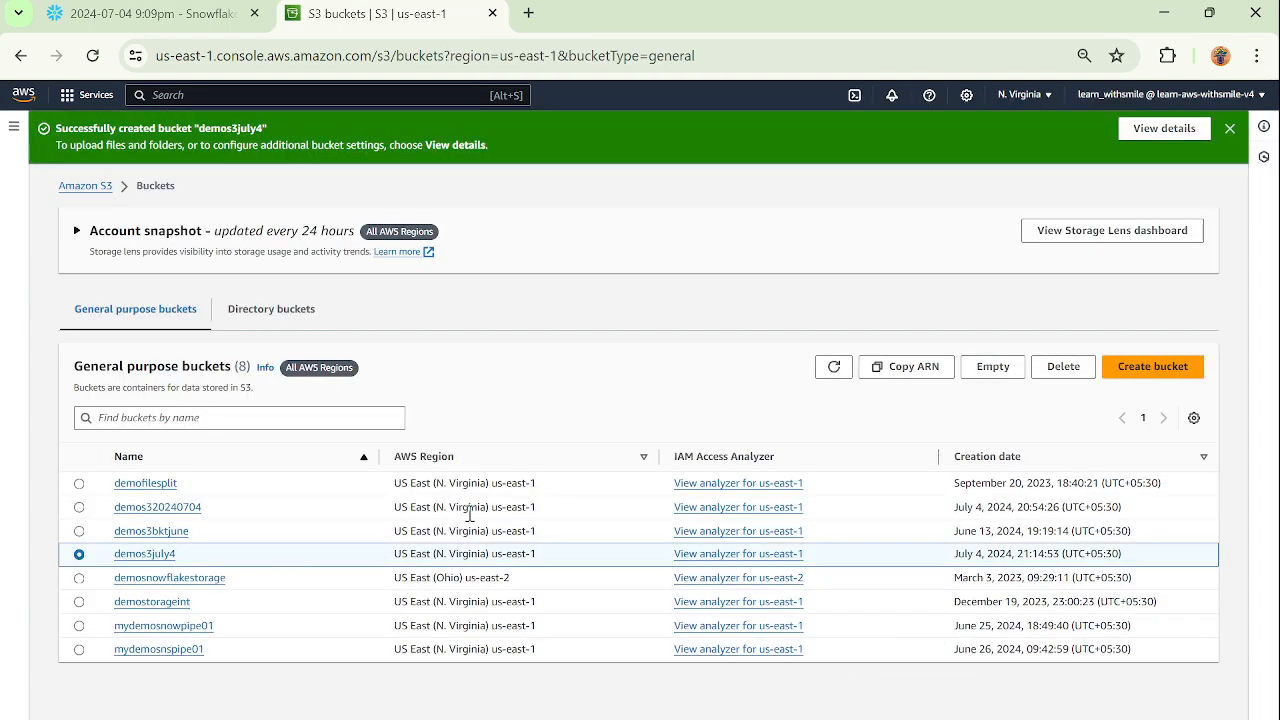
click(912, 368)
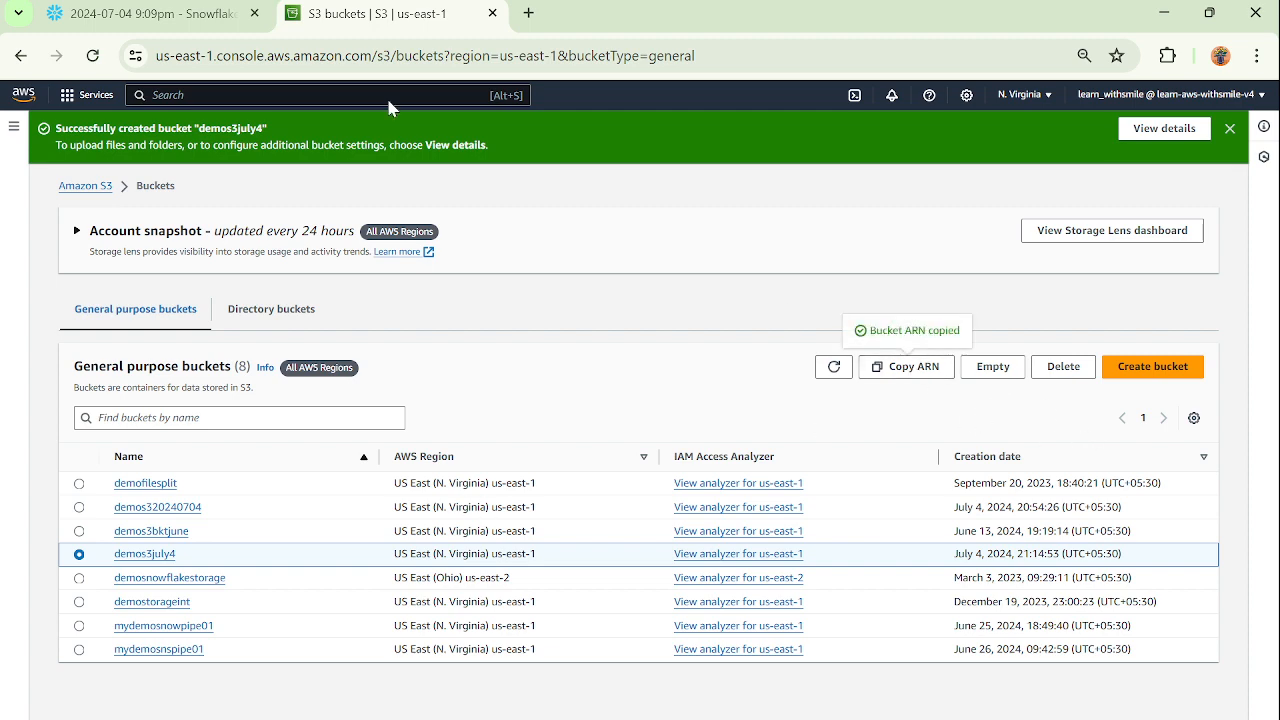
click(145, 14)
click(389, 247)
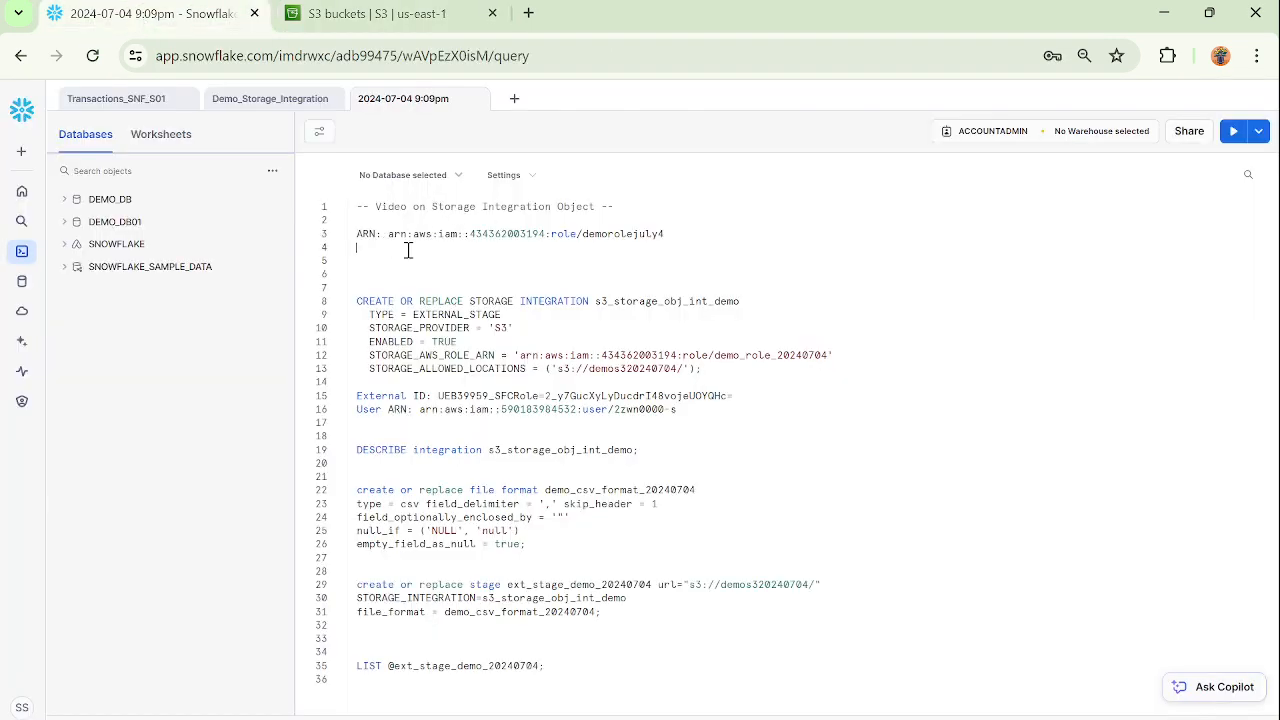
text(S3ARN:)
key(ctrl+v)
Change the label of the recorded role ARN to "ARN(IAM):".
text((I)
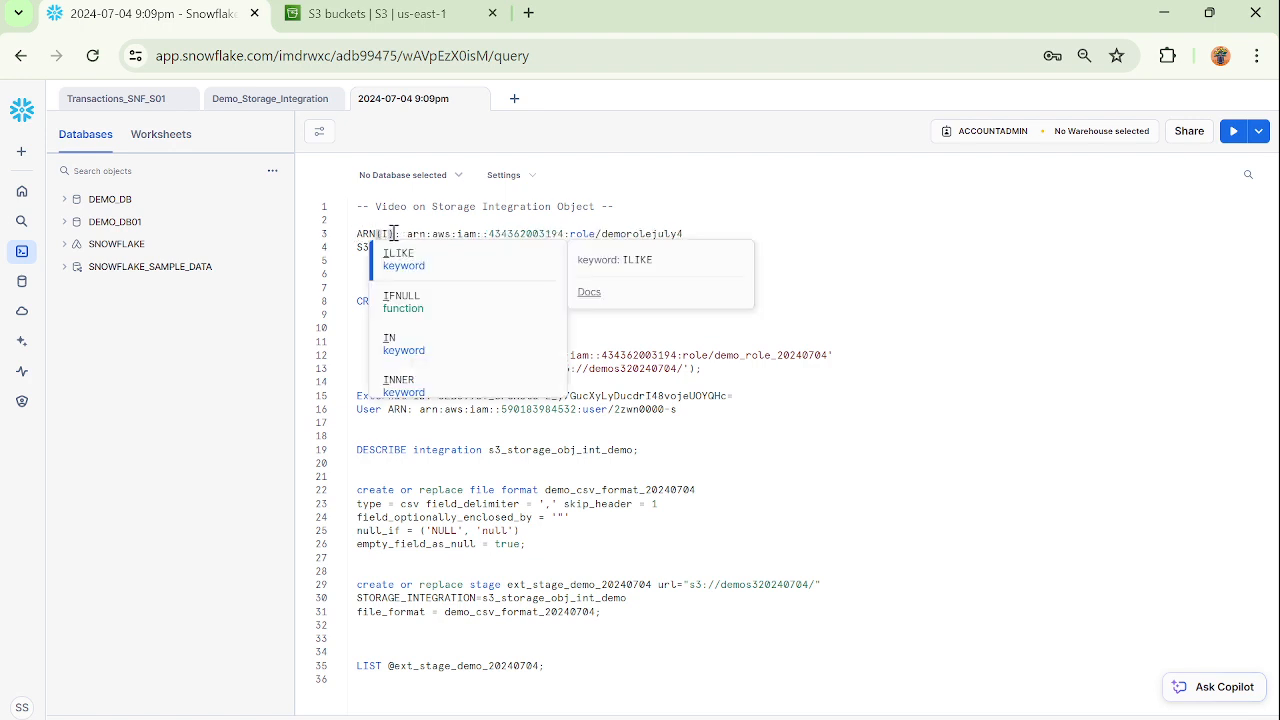
text(AM)
key(Escape)
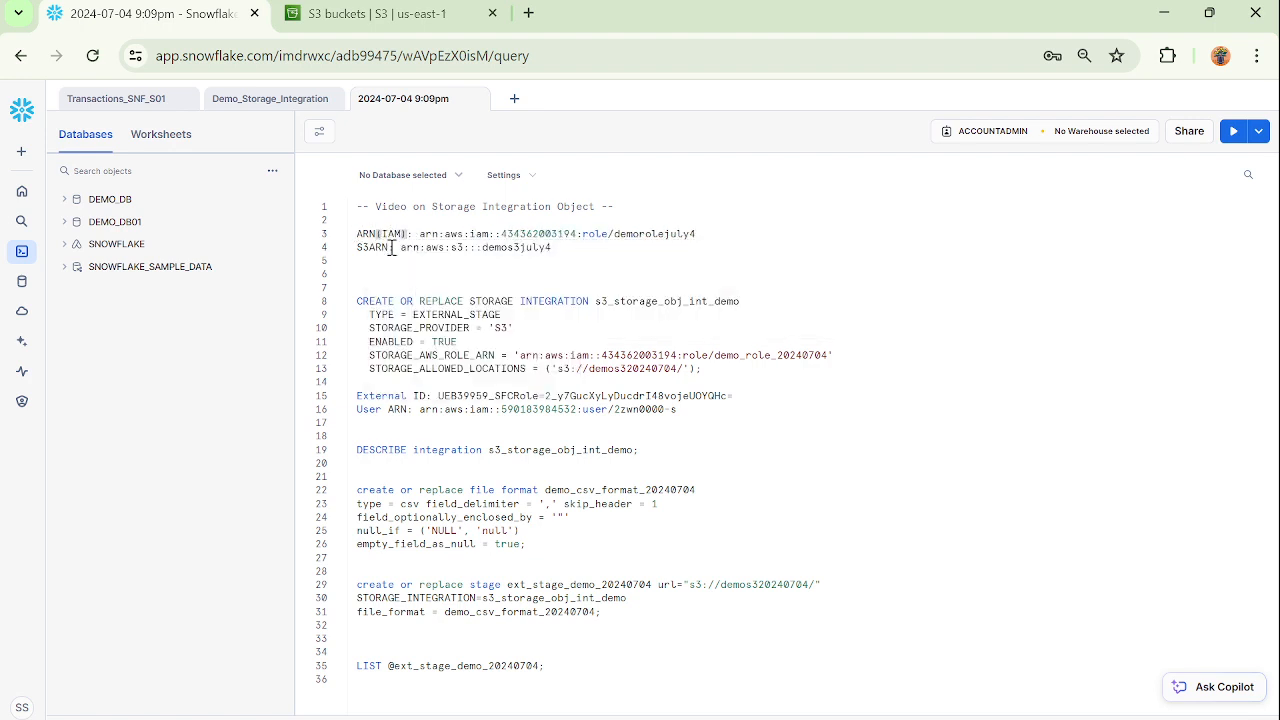
click(669, 262)
Insert three blank lines between the CREATE STORAGE INTEGRATION statement and the External ID note.
drag(359, 305, 820, 376)
click(717, 382)
key(Return)
key(Return)
key(Return)
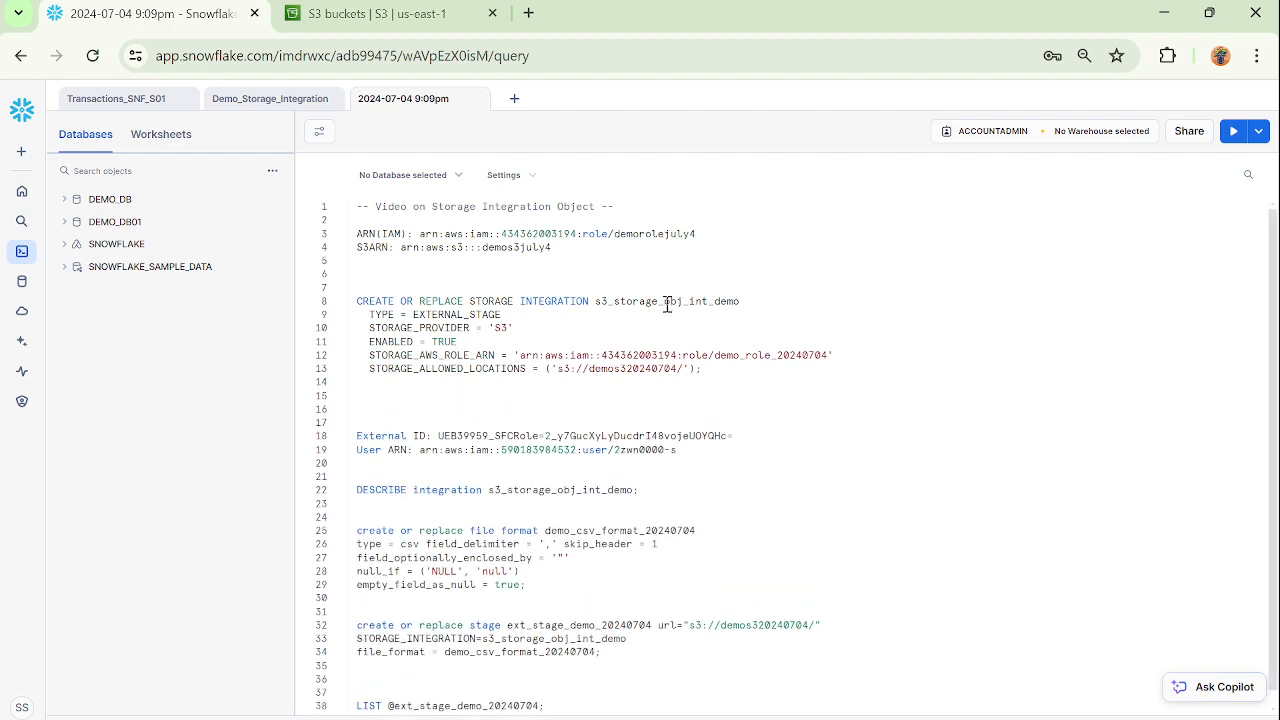
Rename the integration in the CREATE STORAGE INTEGRATION statement to s3_storage_july4.
drag(665, 304, 748, 301)
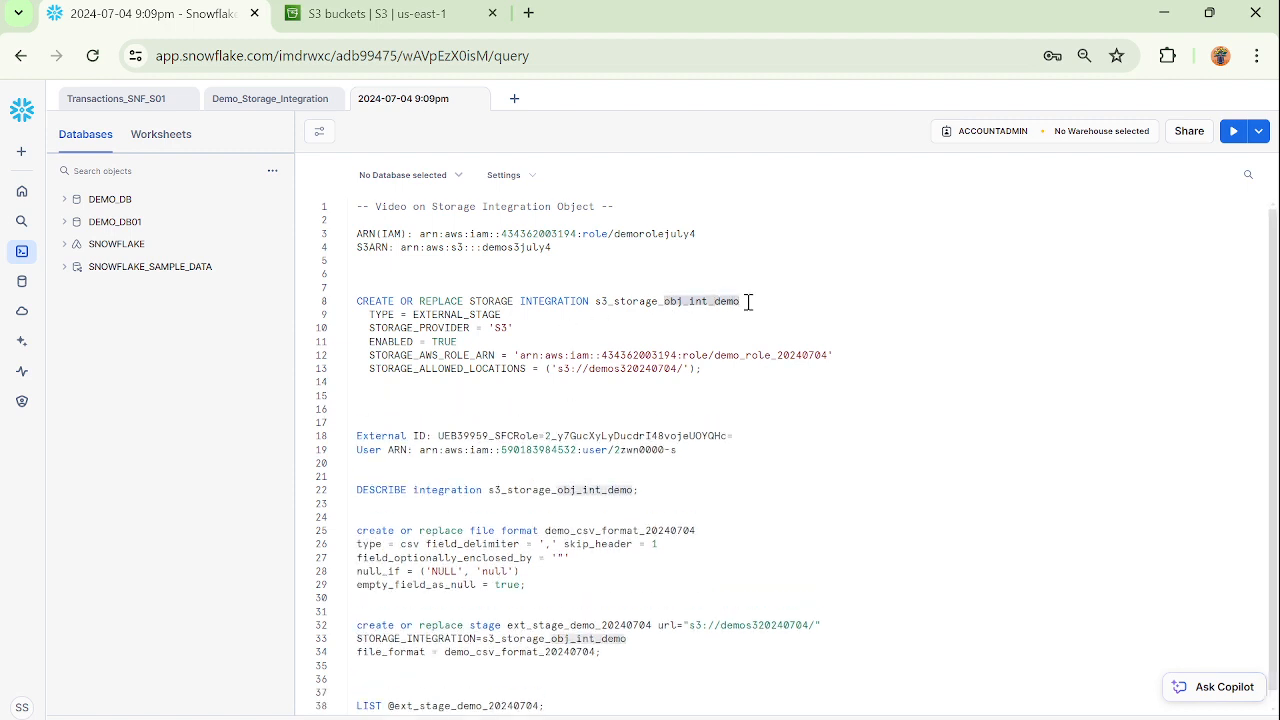
text(july4)
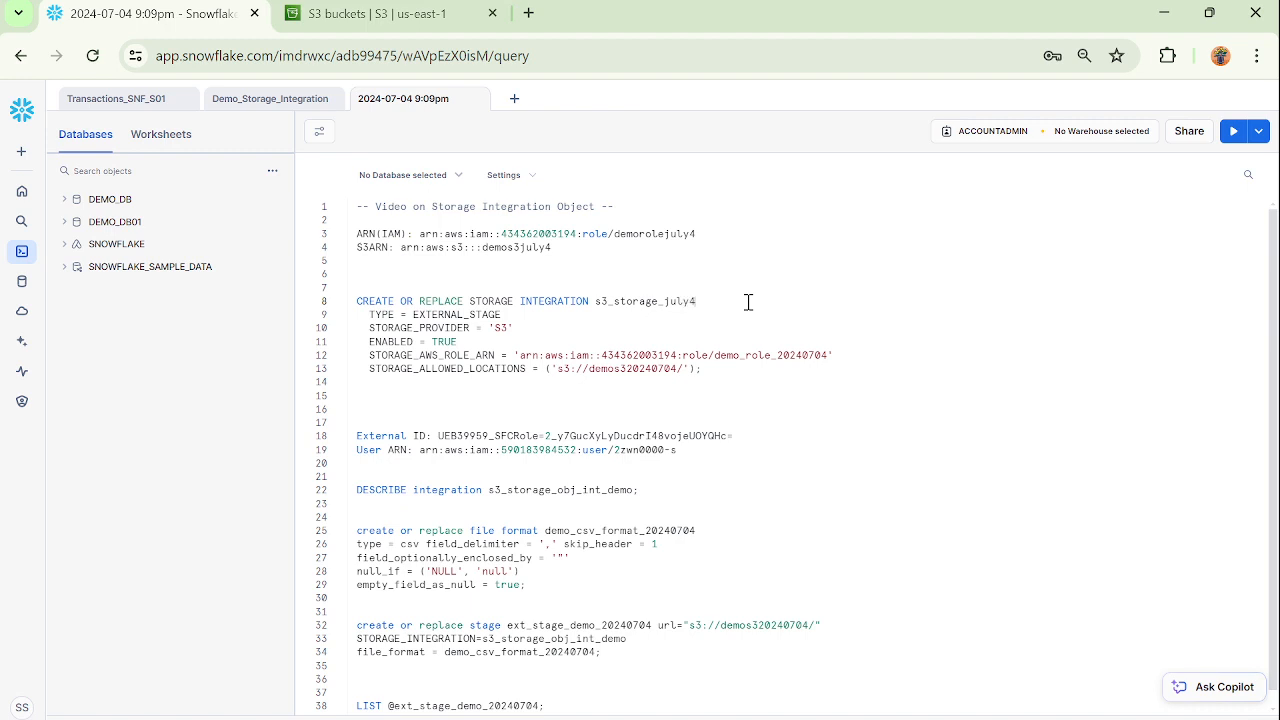
double_click(452, 315)
click(520, 334)
Replace the STORAGE_AWS_ROLE_ARN value with the recorded ARN of the demorolejuly4 role.
drag(419, 234, 712, 235)
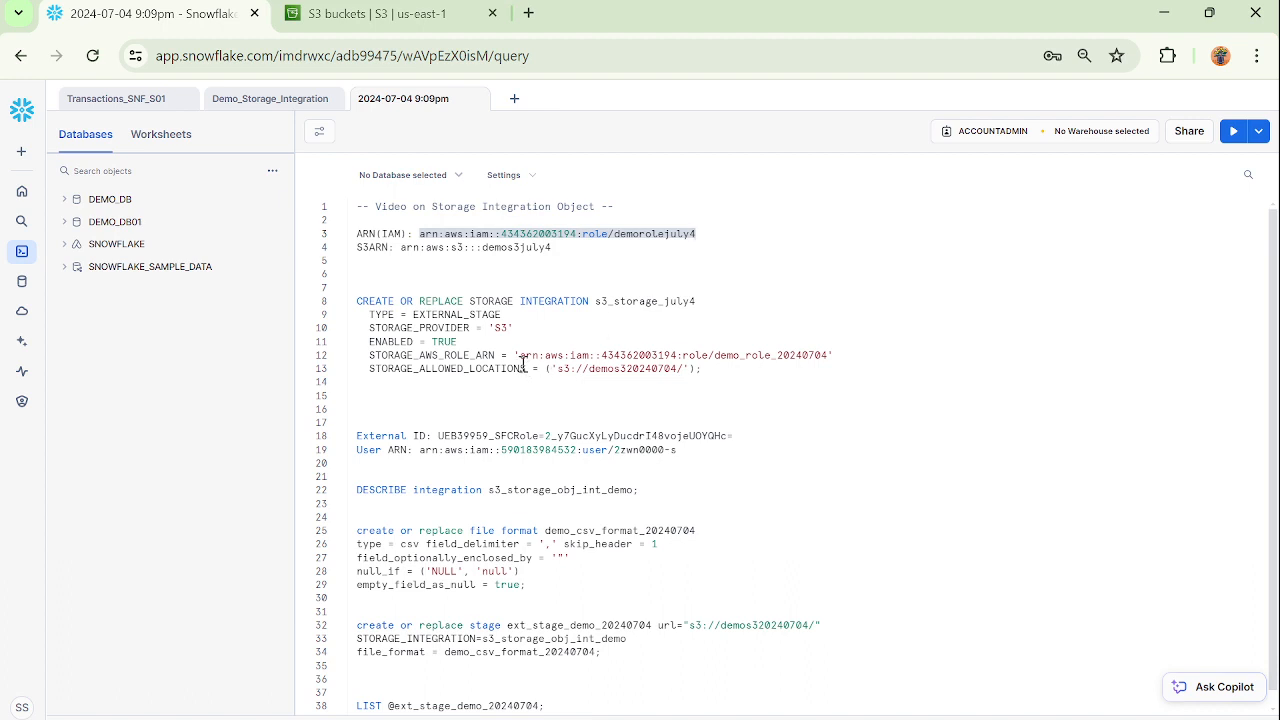
drag(520, 356, 830, 362)
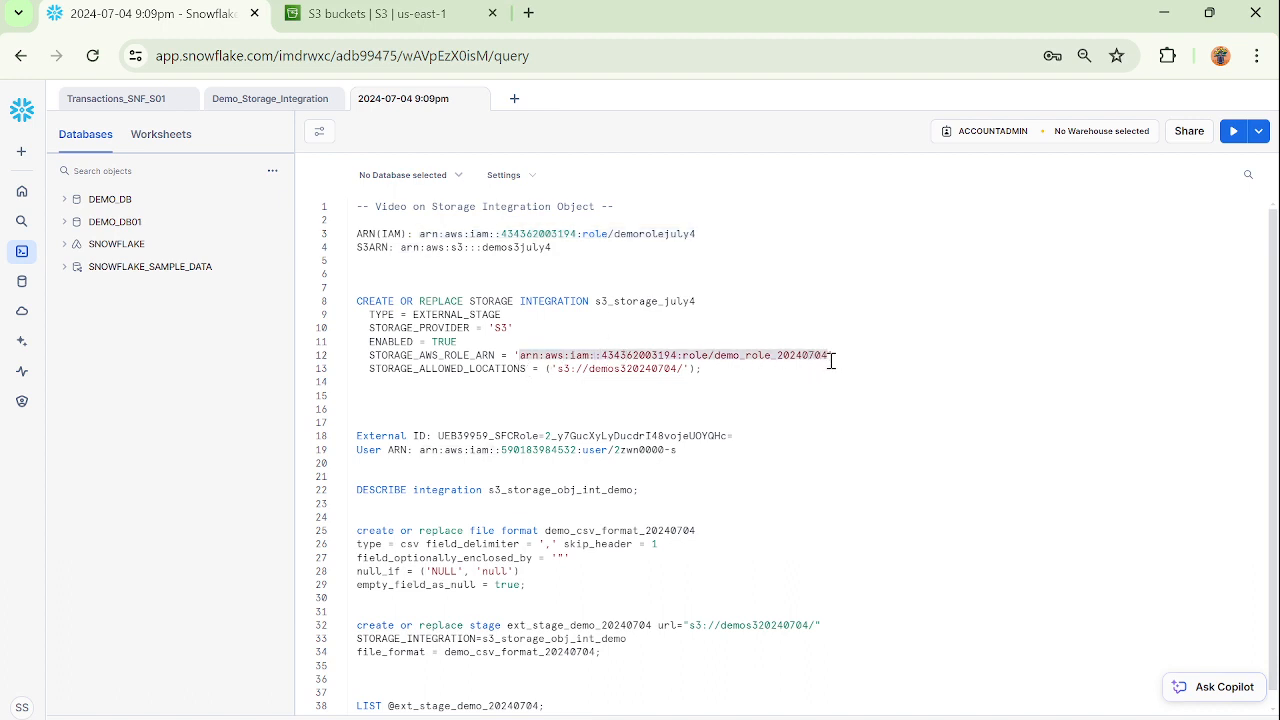
key(ctrl+v)
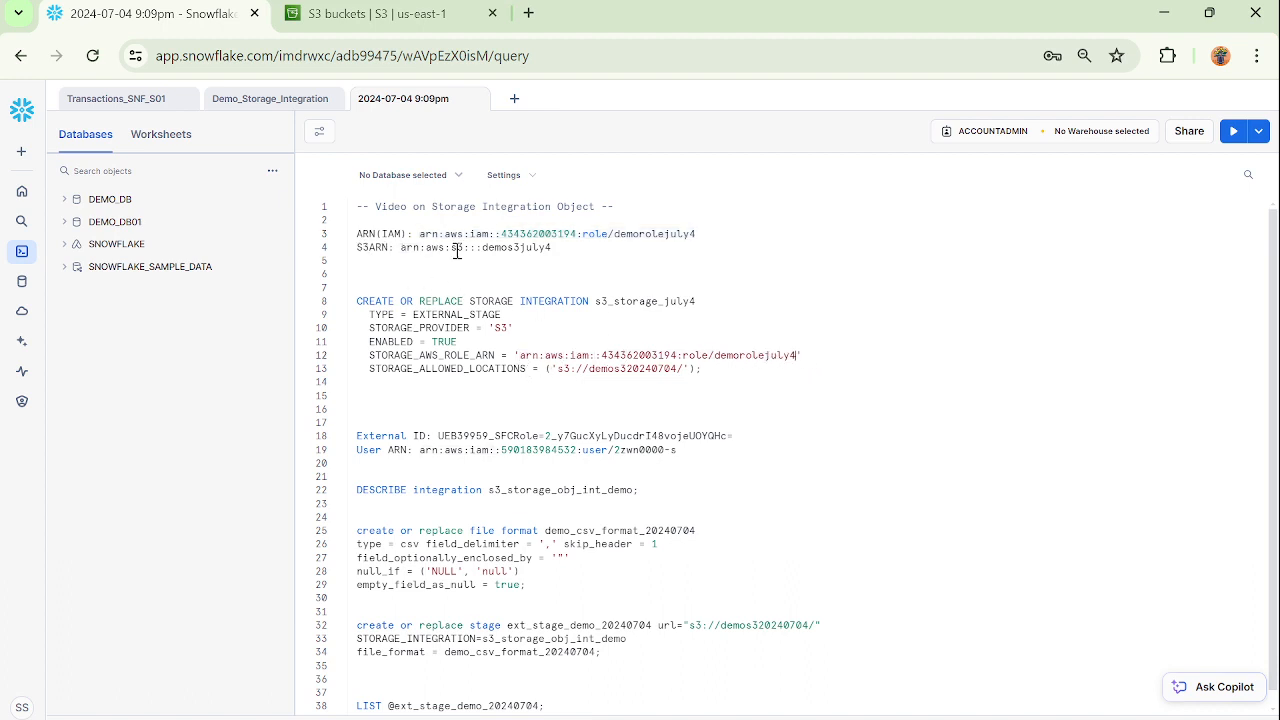
Set the bucket in STORAGE_ALLOWED_LOCATIONS to demos3july4 so the location reads 's3://demos3july4/'.
drag(401, 247, 556, 247)
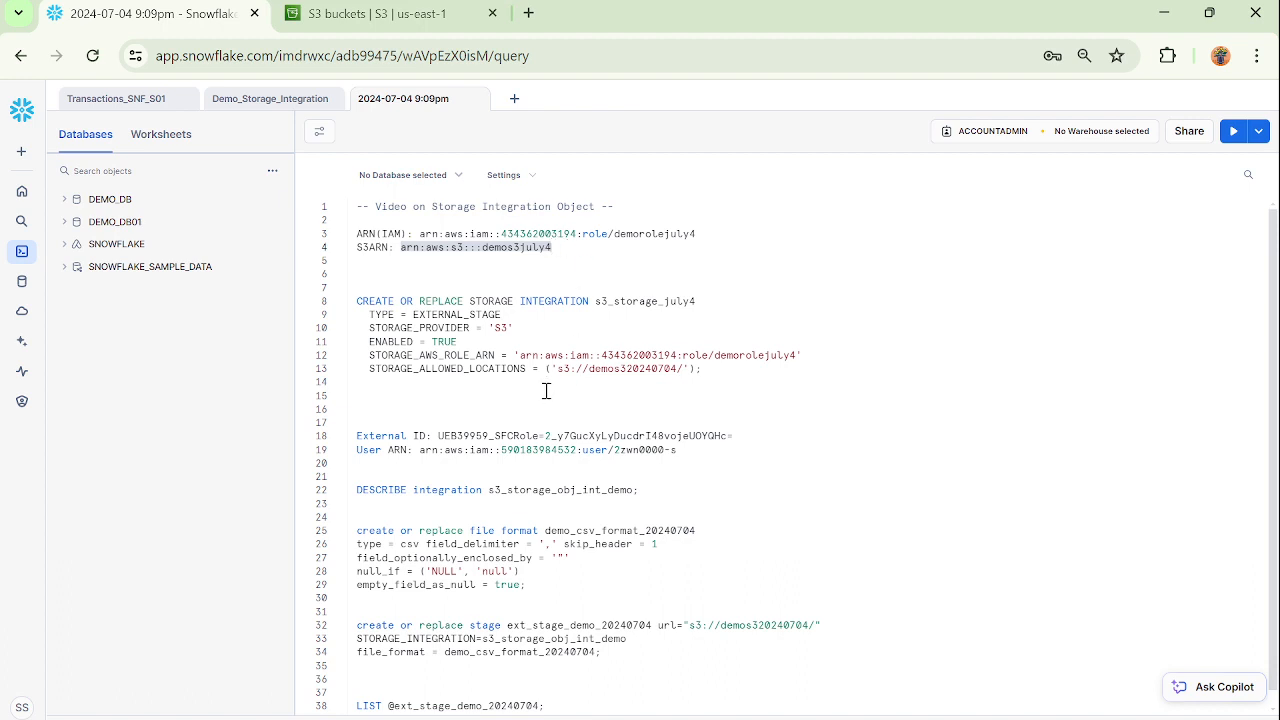
drag(557, 368, 683, 368)
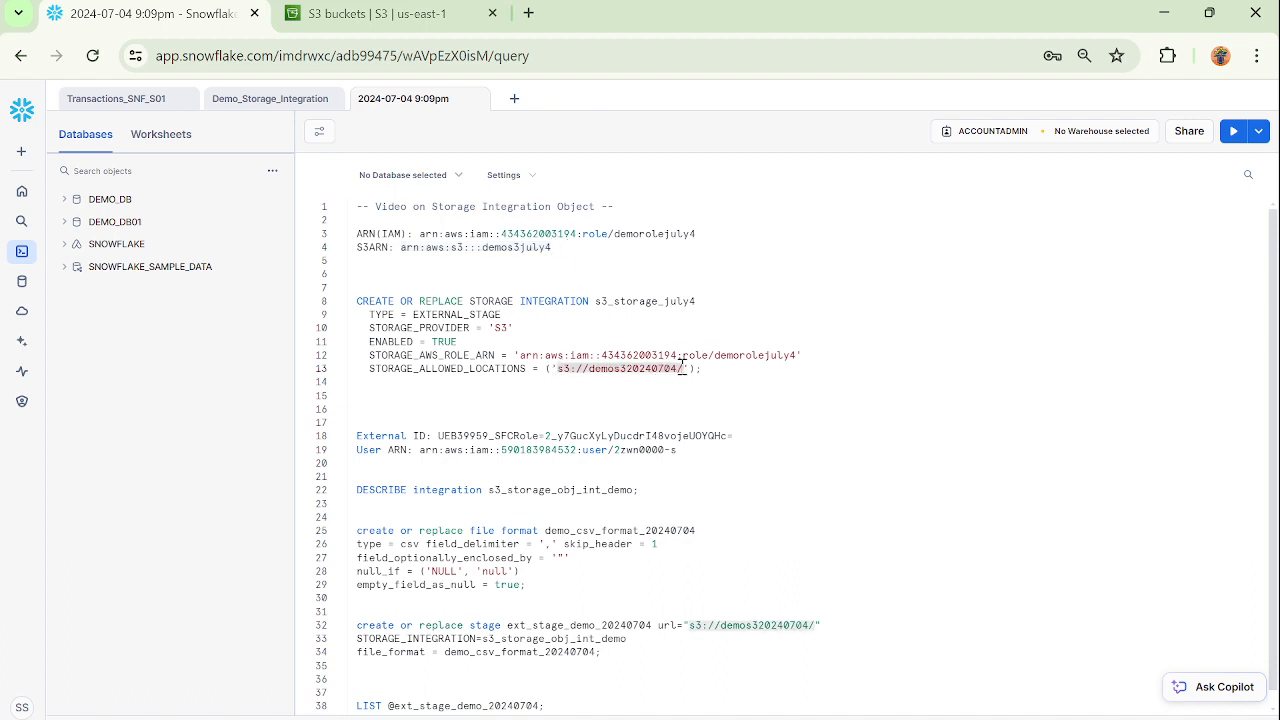
double_click(495, 247)
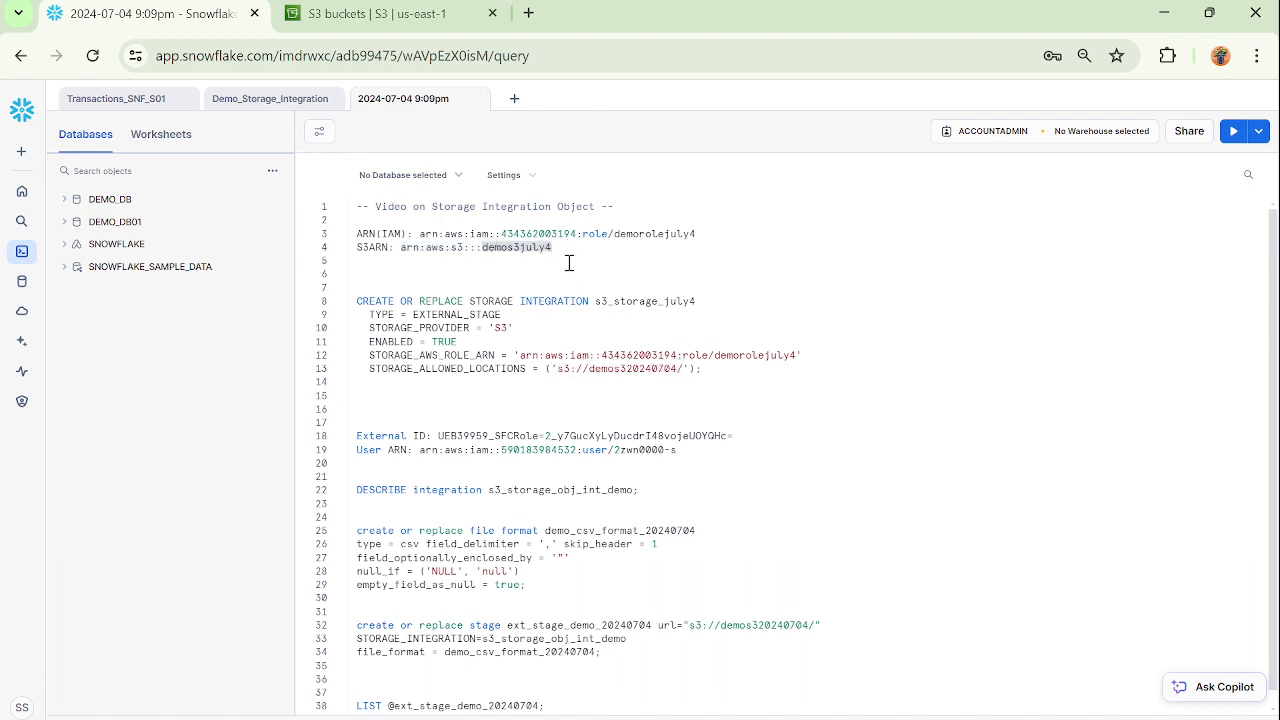
double_click(646, 368)
key(ctrl+v)
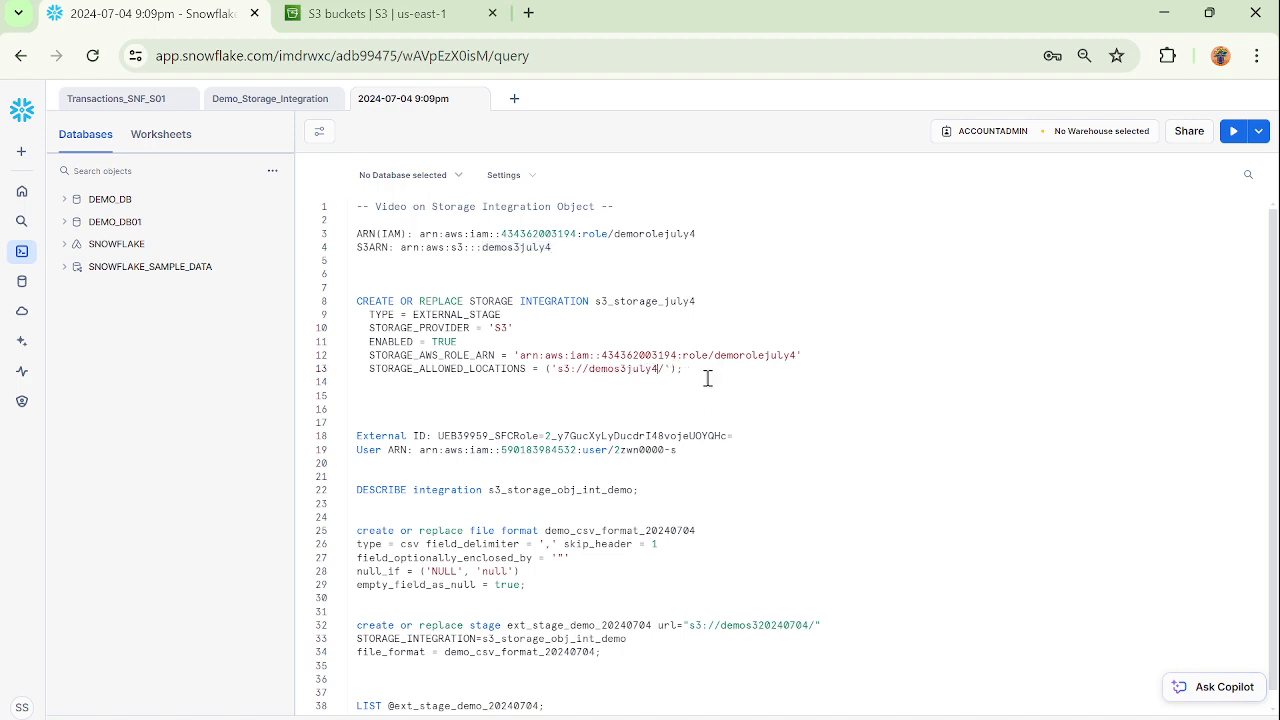
drag(401, 249, 562, 252)
click(718, 368)
key(ctrl+v)
click(697, 370)
text(')
click(901, 370)
text(')
drag(696, 371, 886, 371)
key(ctrl+x)
Run only the CREATE STORAGE INTEGRATION statement for s3_storage_july4 and enlarge the results area.
drag(560, 372, 356, 301)
click(694, 381)
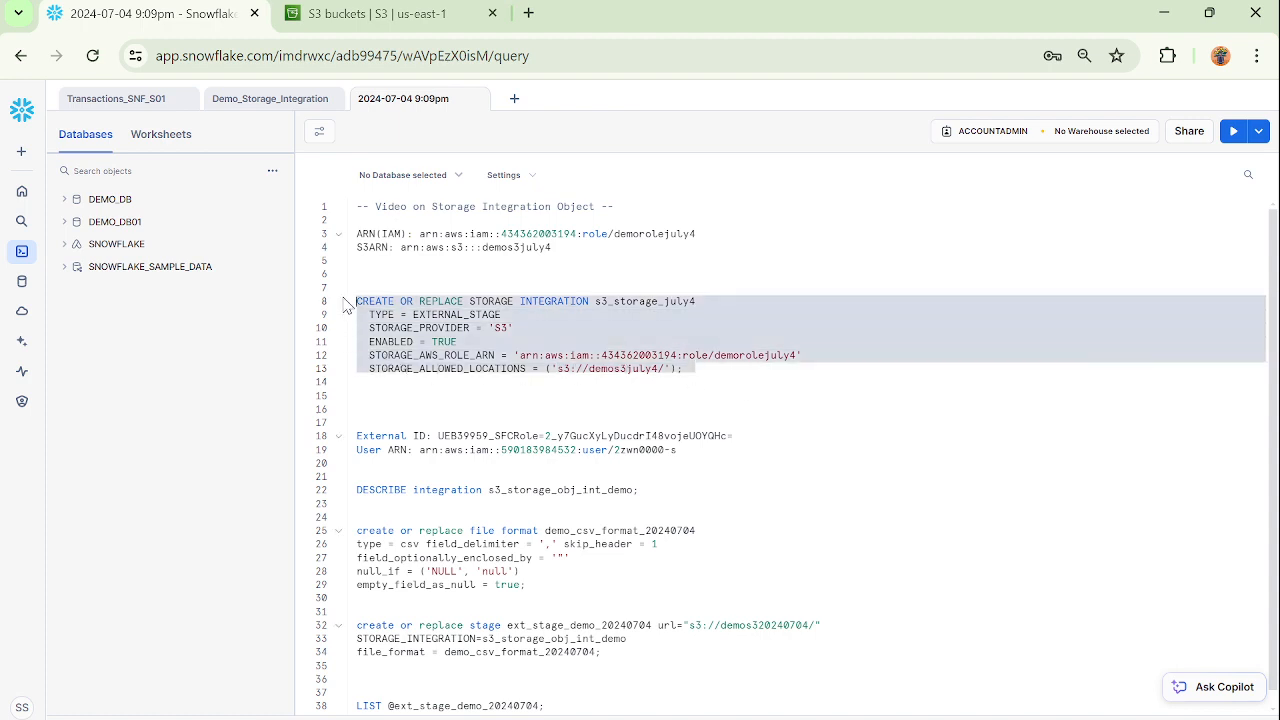
click(1234, 134)
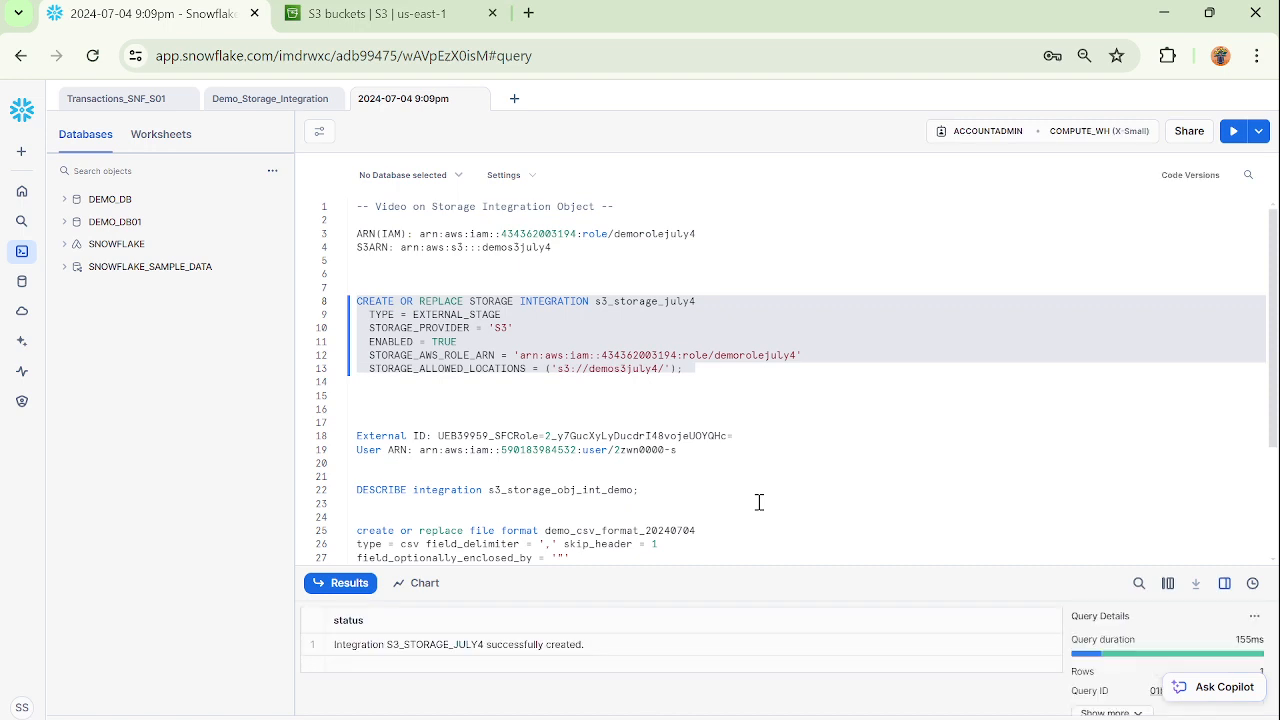
drag(716, 568, 723, 500)
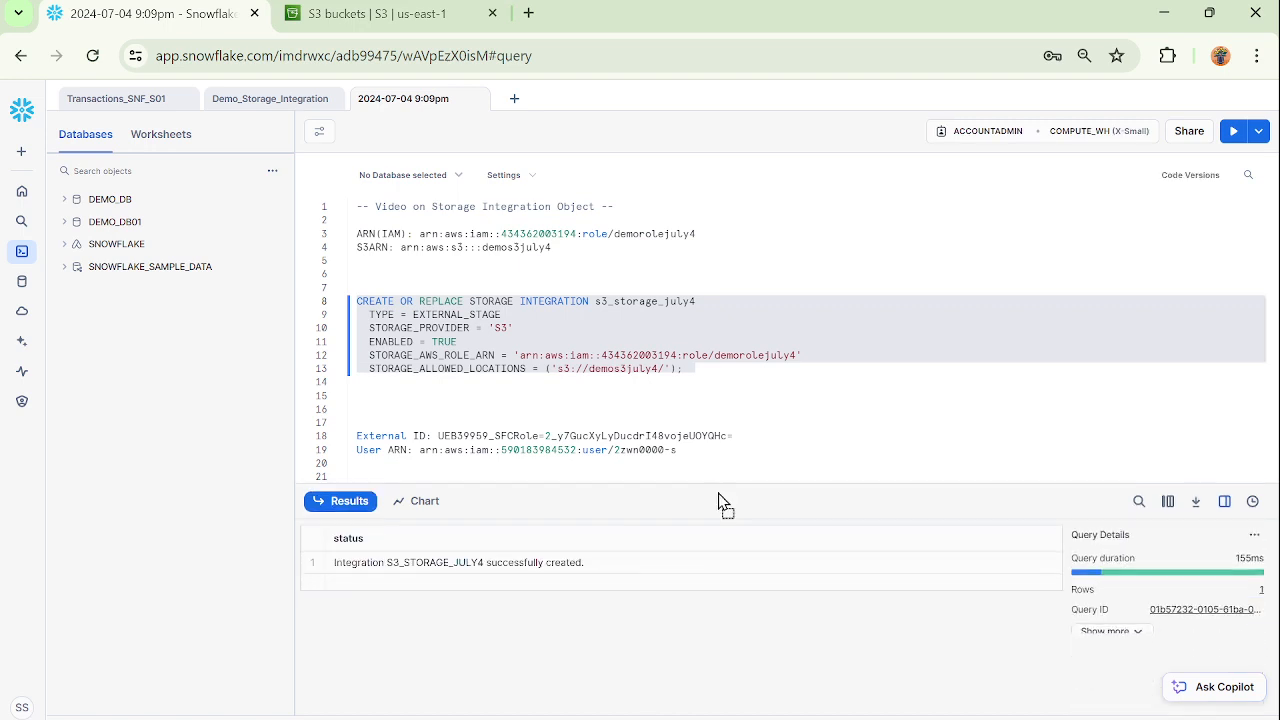
Place a copy of the DESCRIBE integration statement directly below the CREATE STORAGE INTEGRATION statement.
click(553, 408)
scroll(552, 405, down, 2)
scroll(551, 404, up, 2)
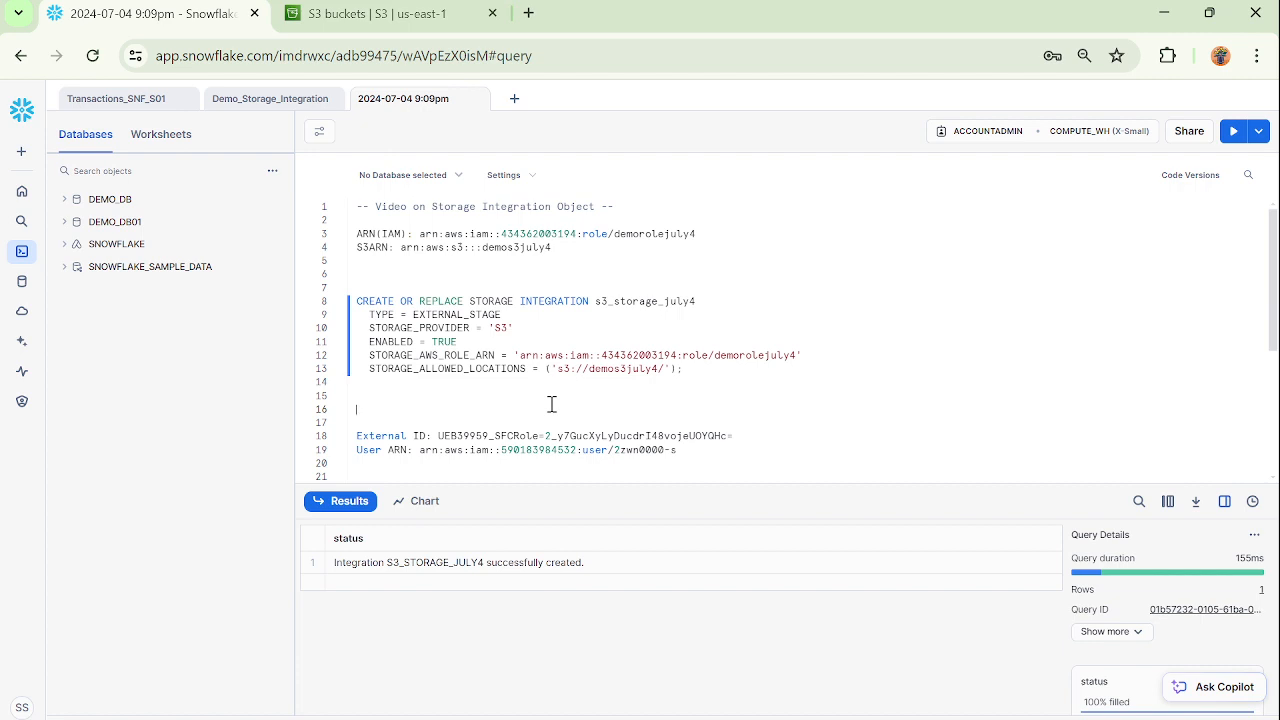
double_click(654, 300)
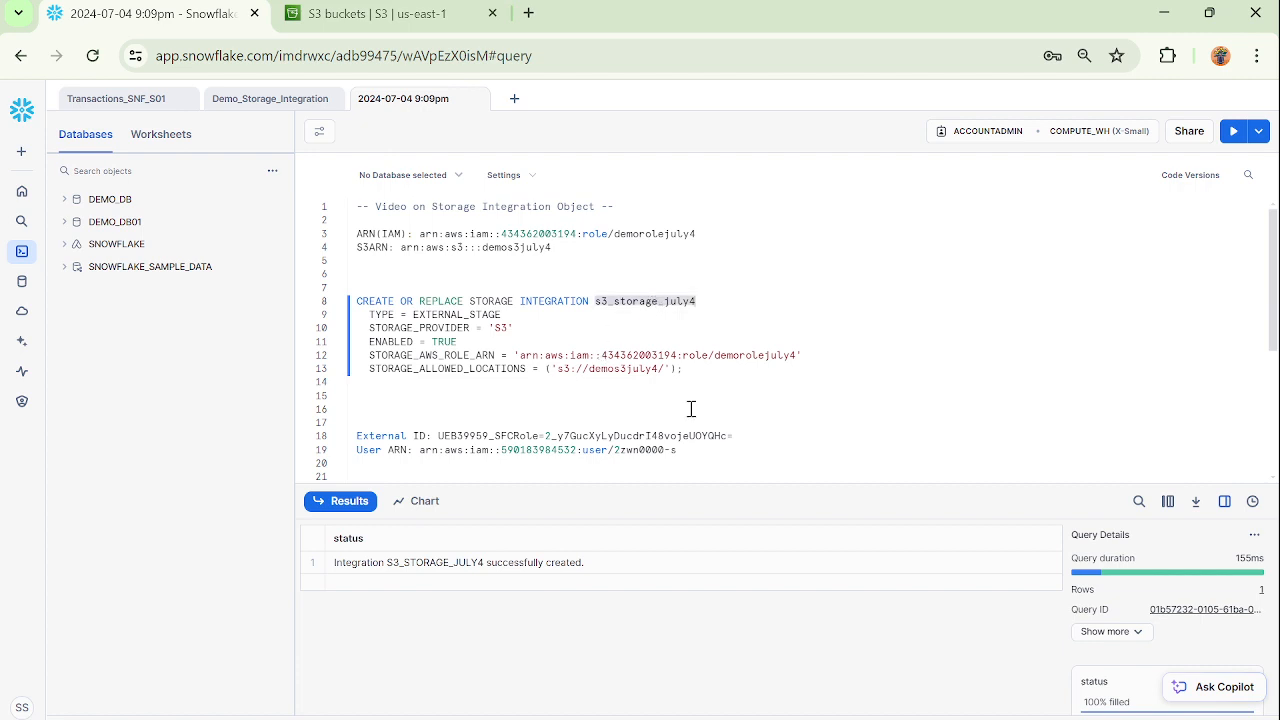
scroll(691, 408, down, 2)
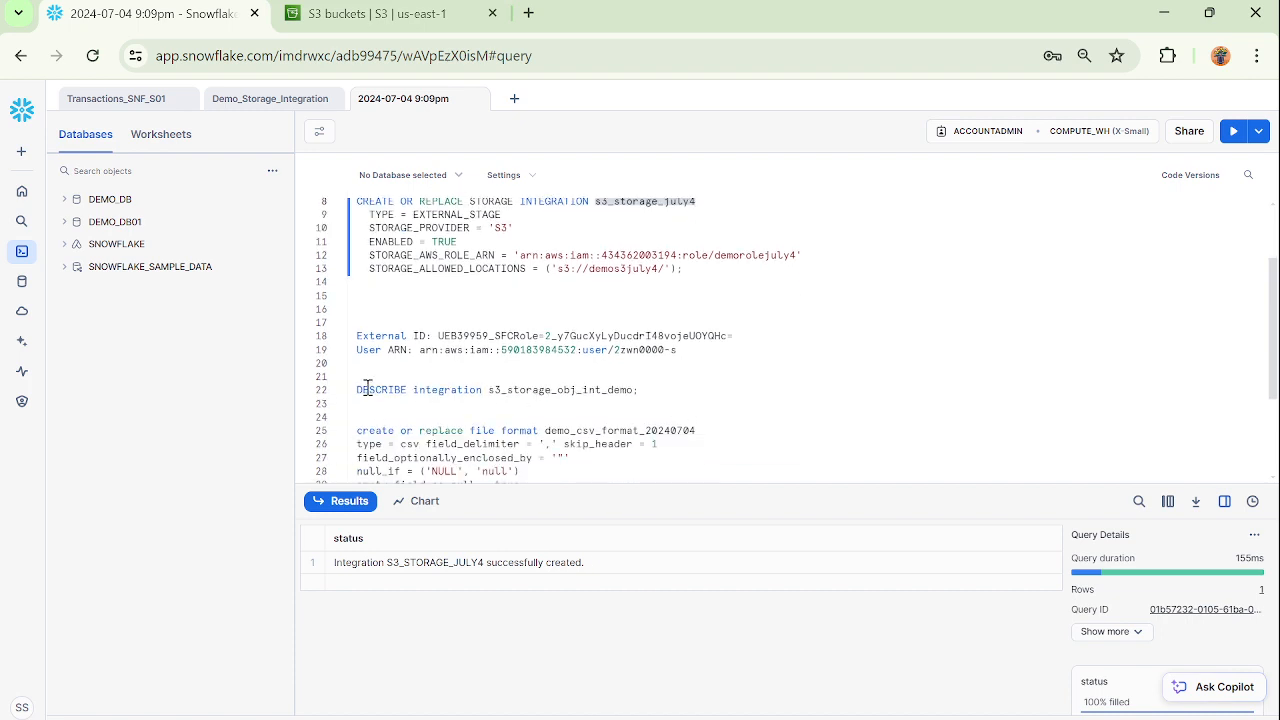
drag(358, 390, 677, 390)
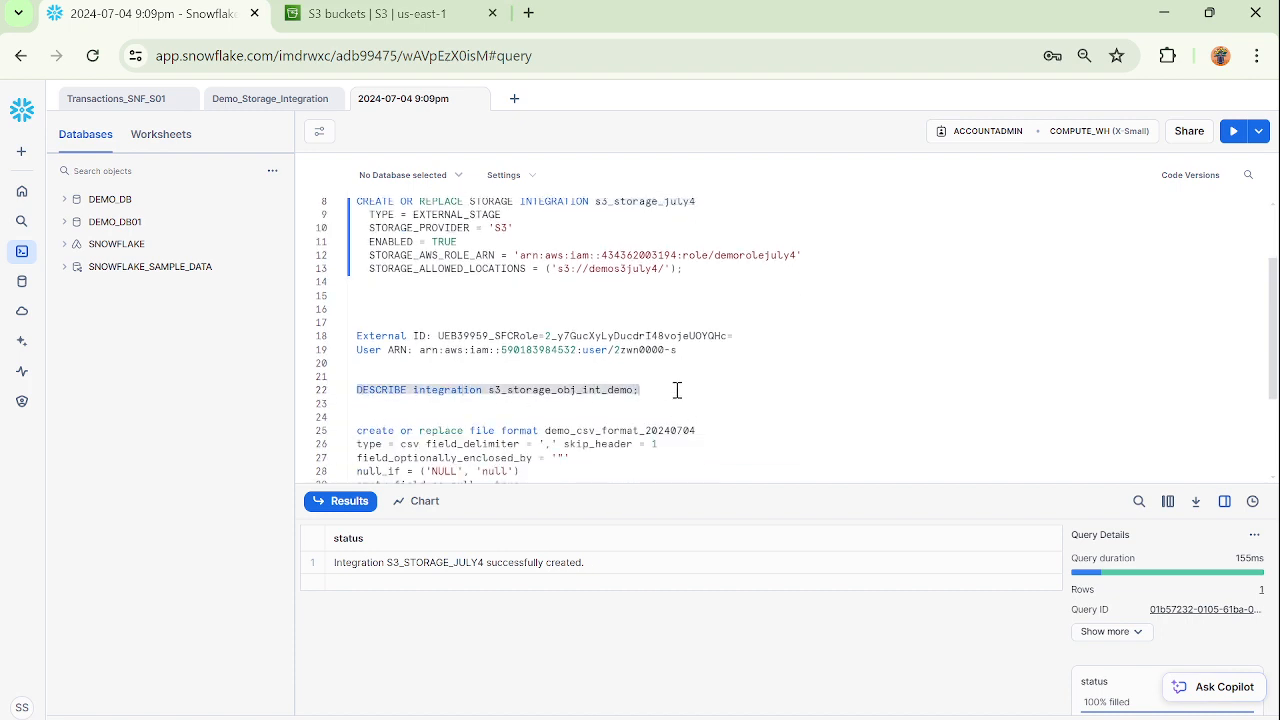
click(534, 300)
key(Return)
key(Return)
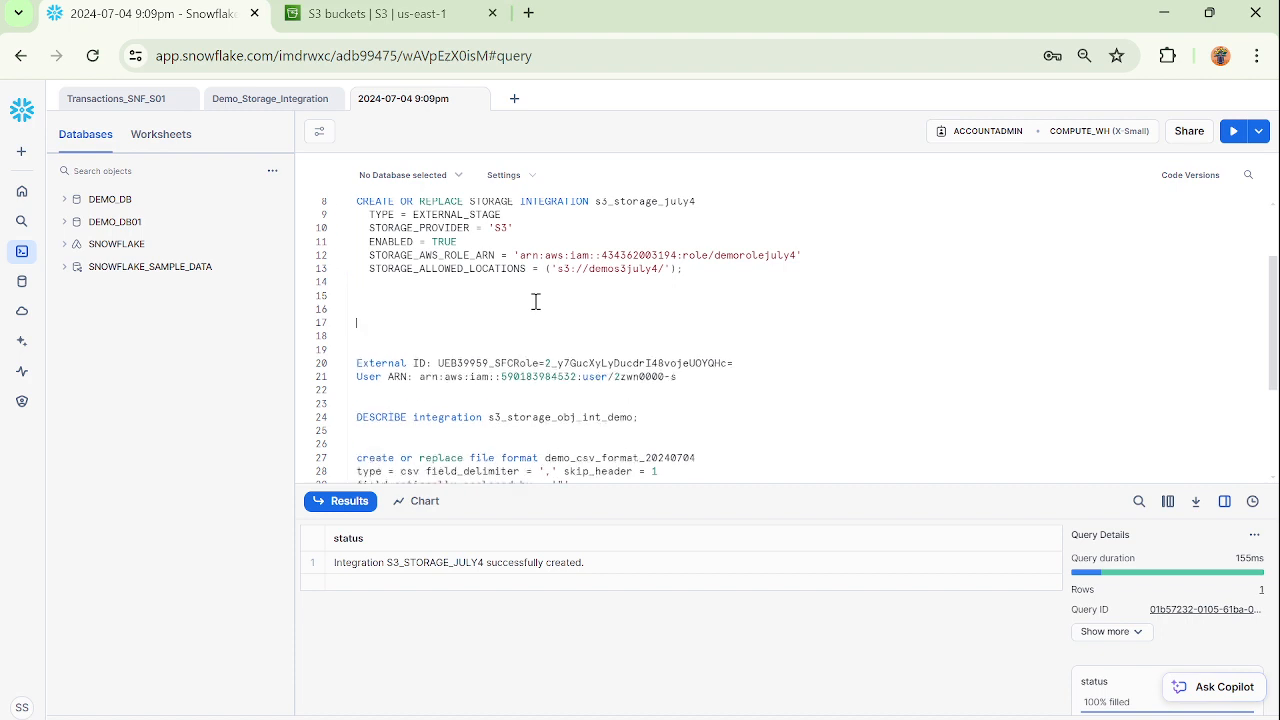
key(ctrl+v)
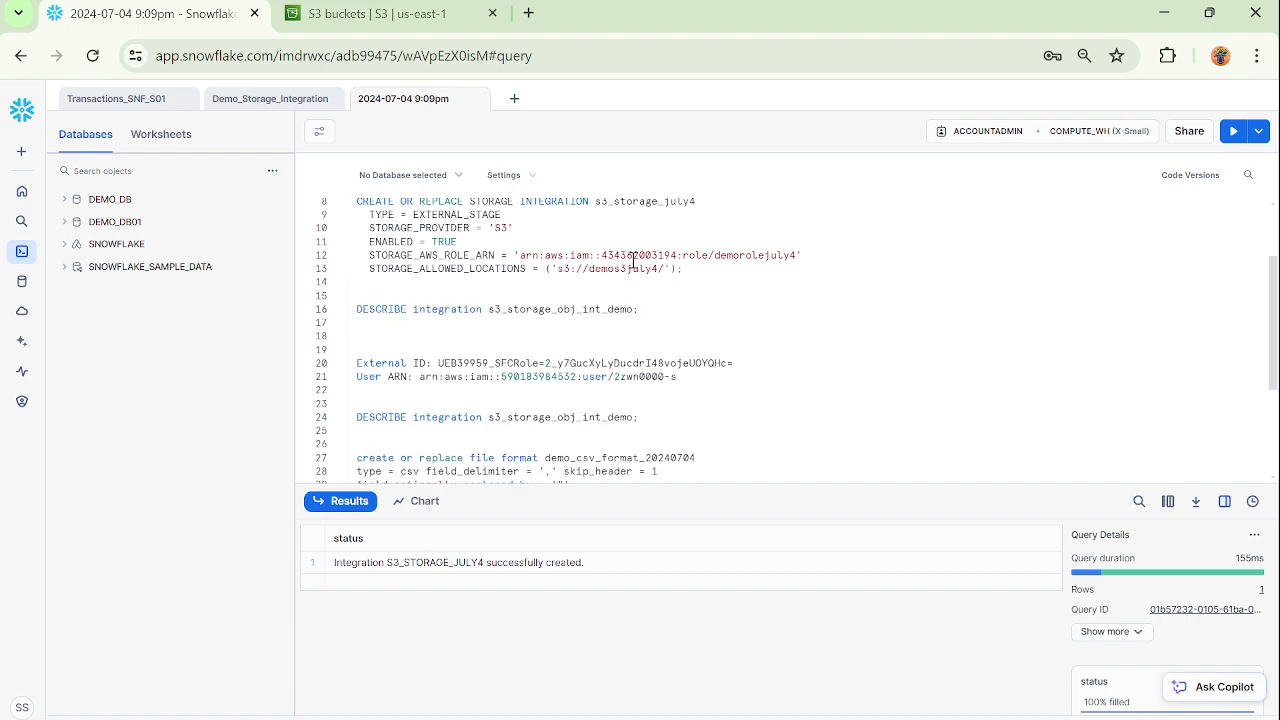
Change the integration name in the copied DESCRIBE statement to s3_storage_july4 and run that statement.
double_click(652, 203)
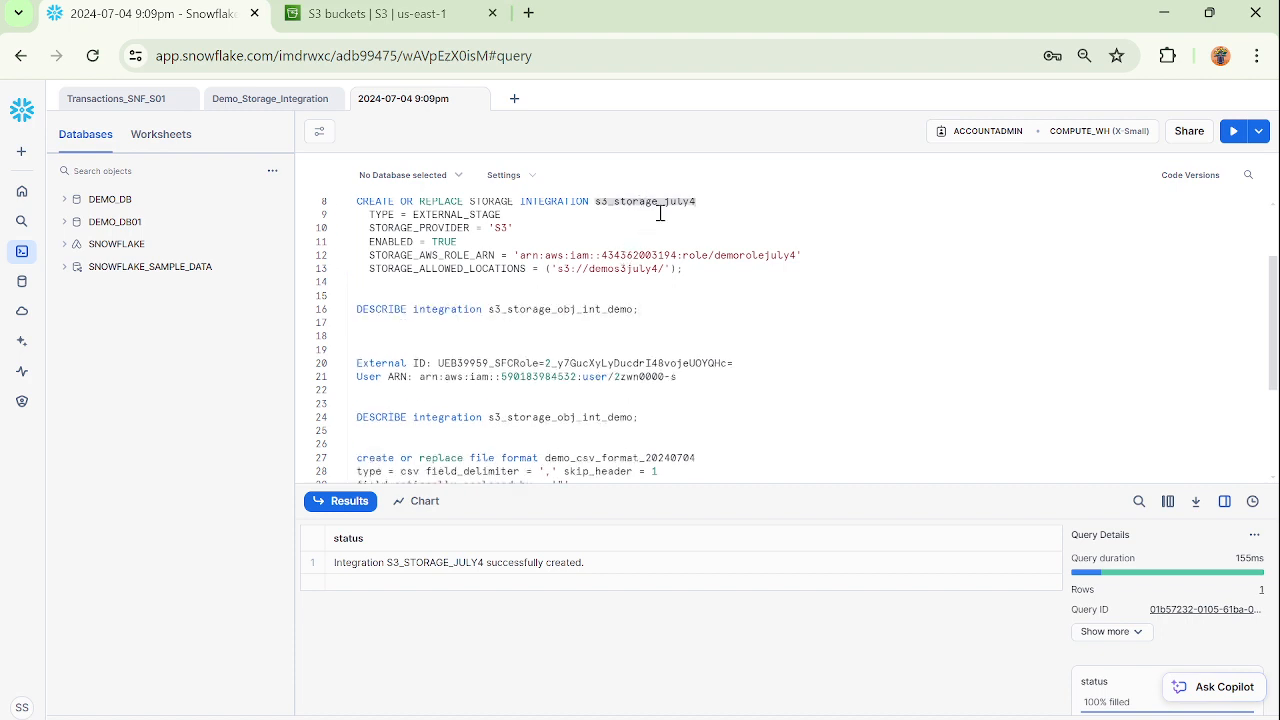
double_click(597, 308)
key(ctrl+v)
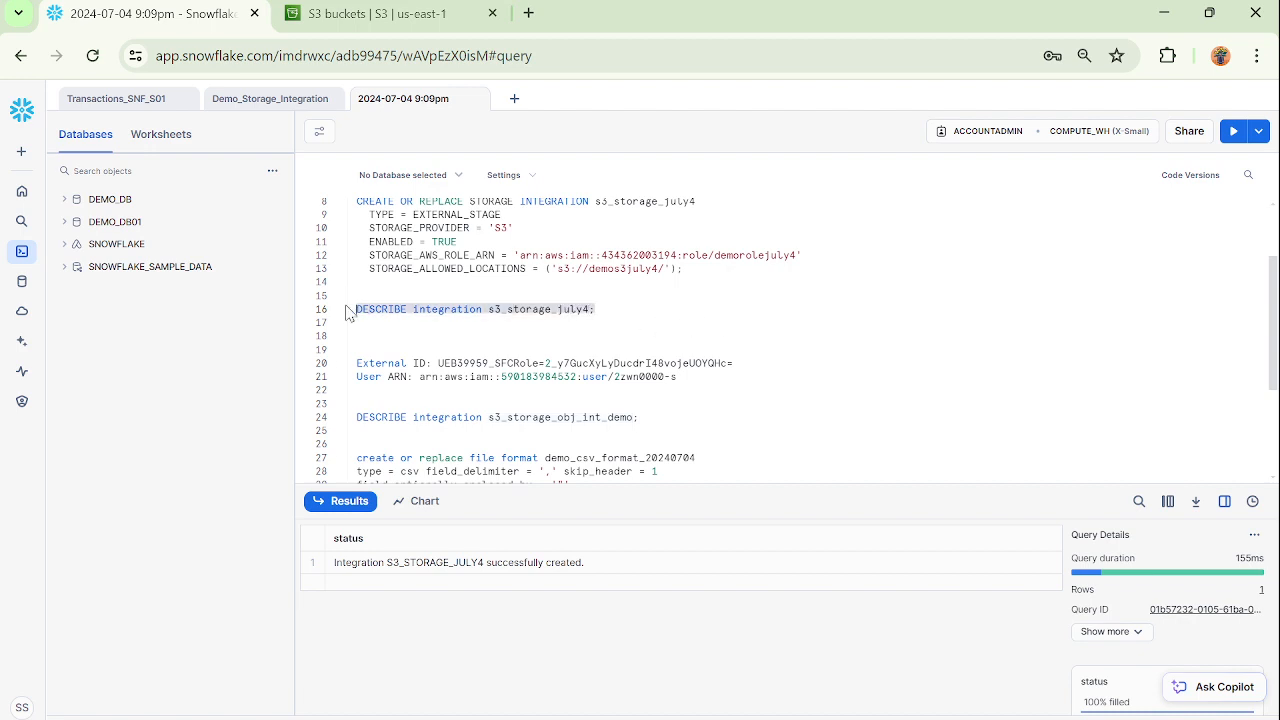
drag(600, 309, 349, 309)
click(1234, 134)
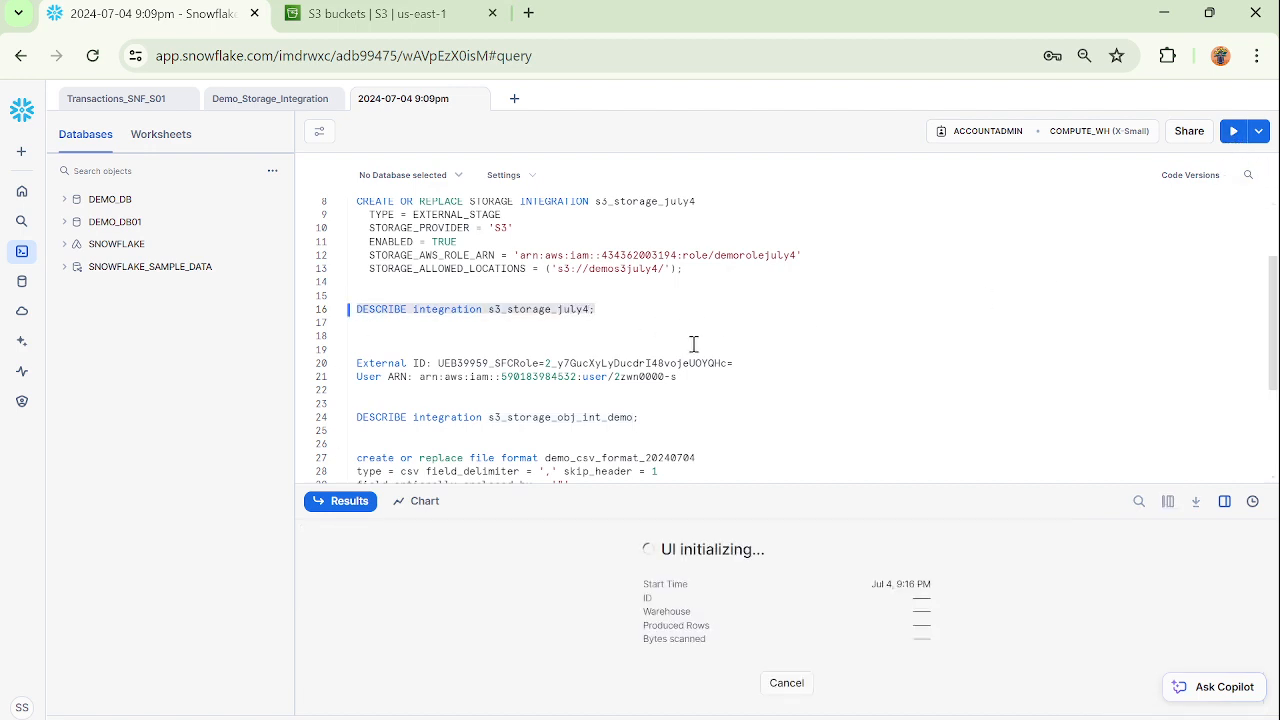
Examine the full STORAGE_AWS_IAM_USER_ARN and STORAGE_AWS_EXTERNAL_ID property values in the DESCRIBE results.
scroll(845, 665, down, 1)
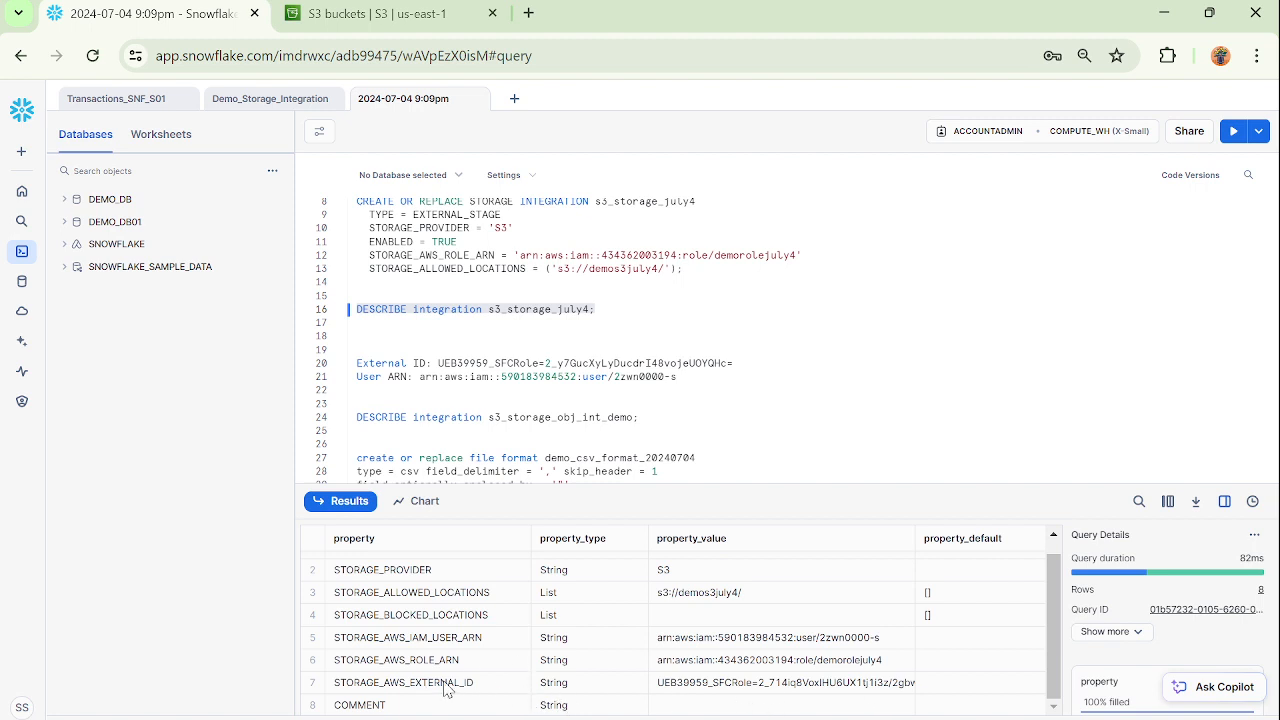
click(835, 688)
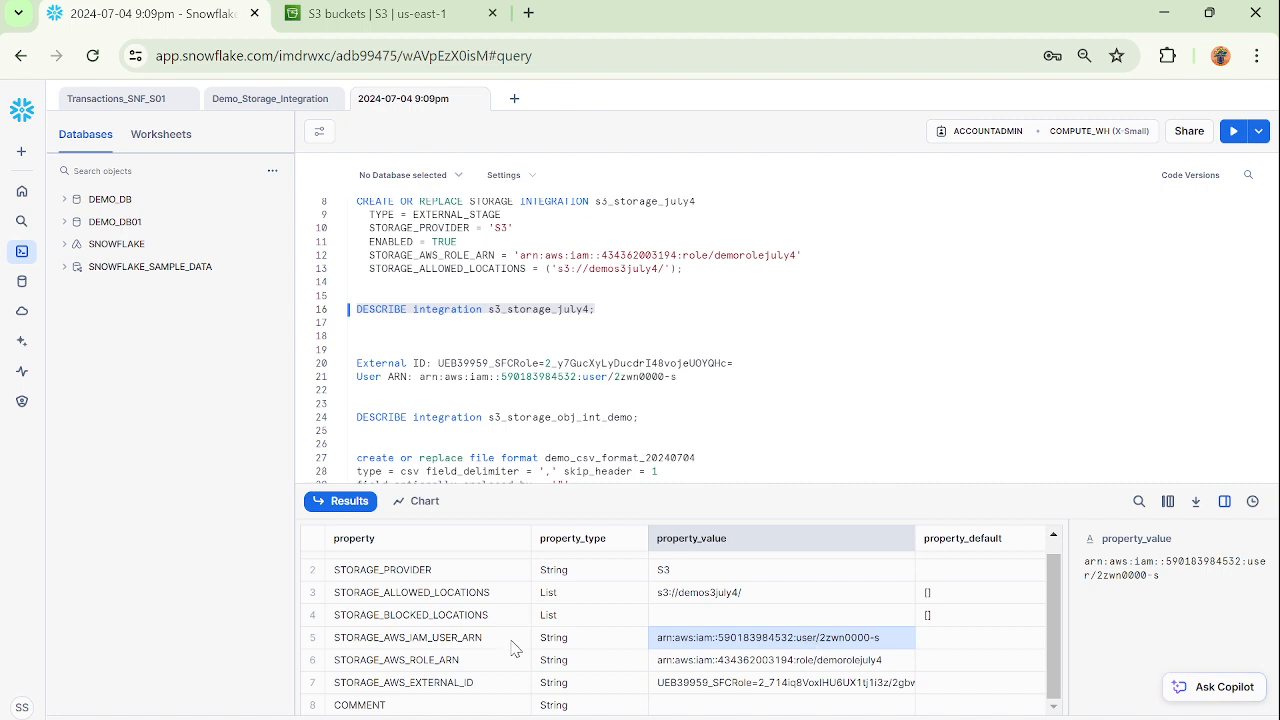
click(840, 284)
click(797, 686)
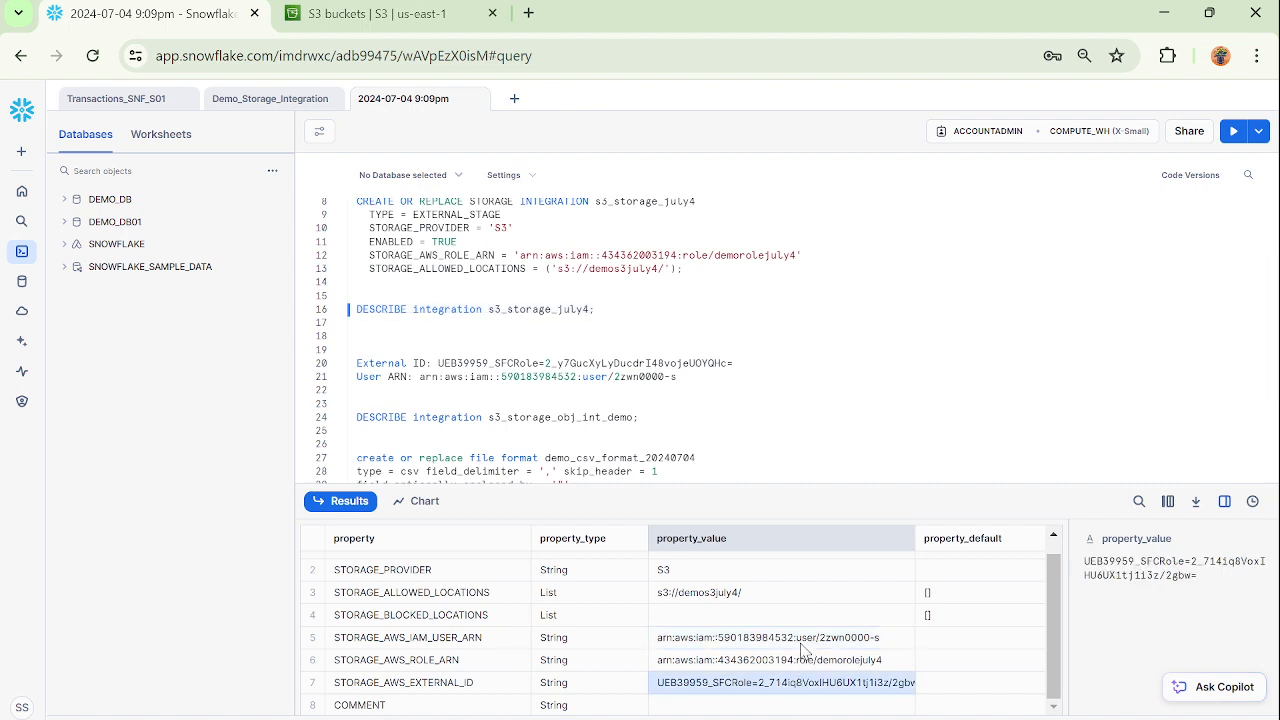
click(805, 640)
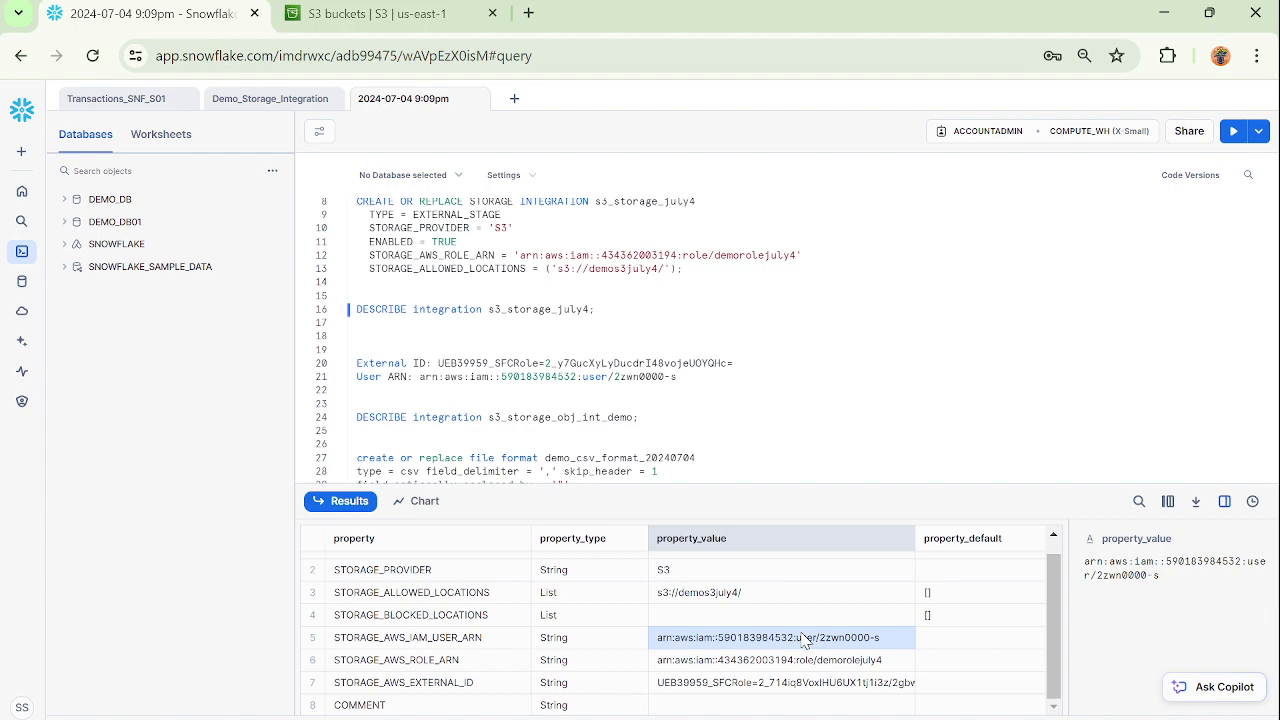
Return to the AWS console, search for IAM and open the IAM service.
click(360, 20)
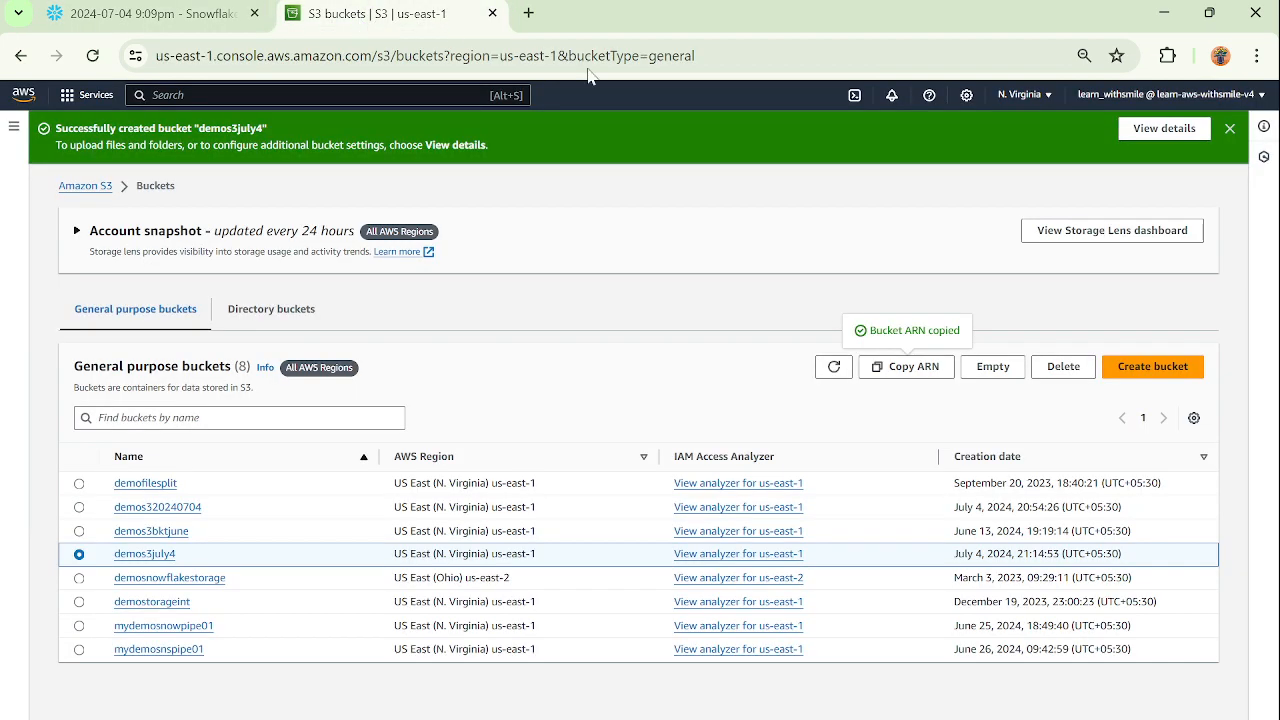
click(205, 93)
text(IAM)
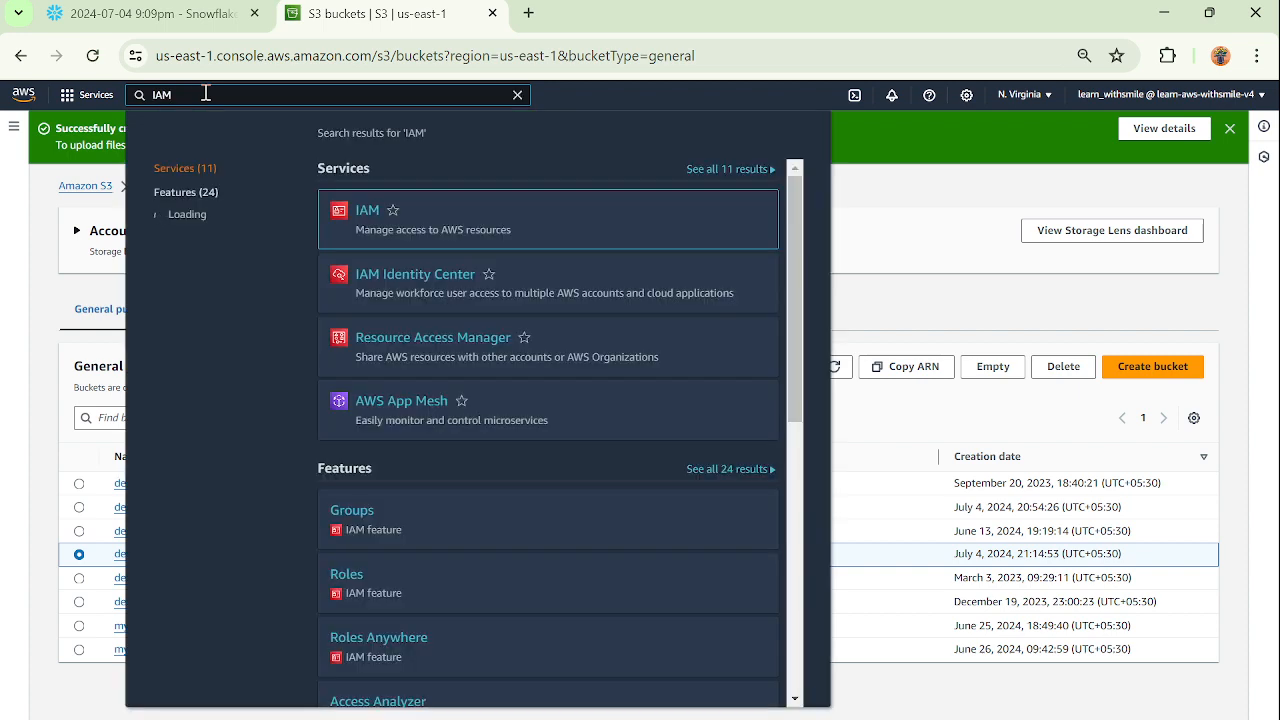
click(366, 211)
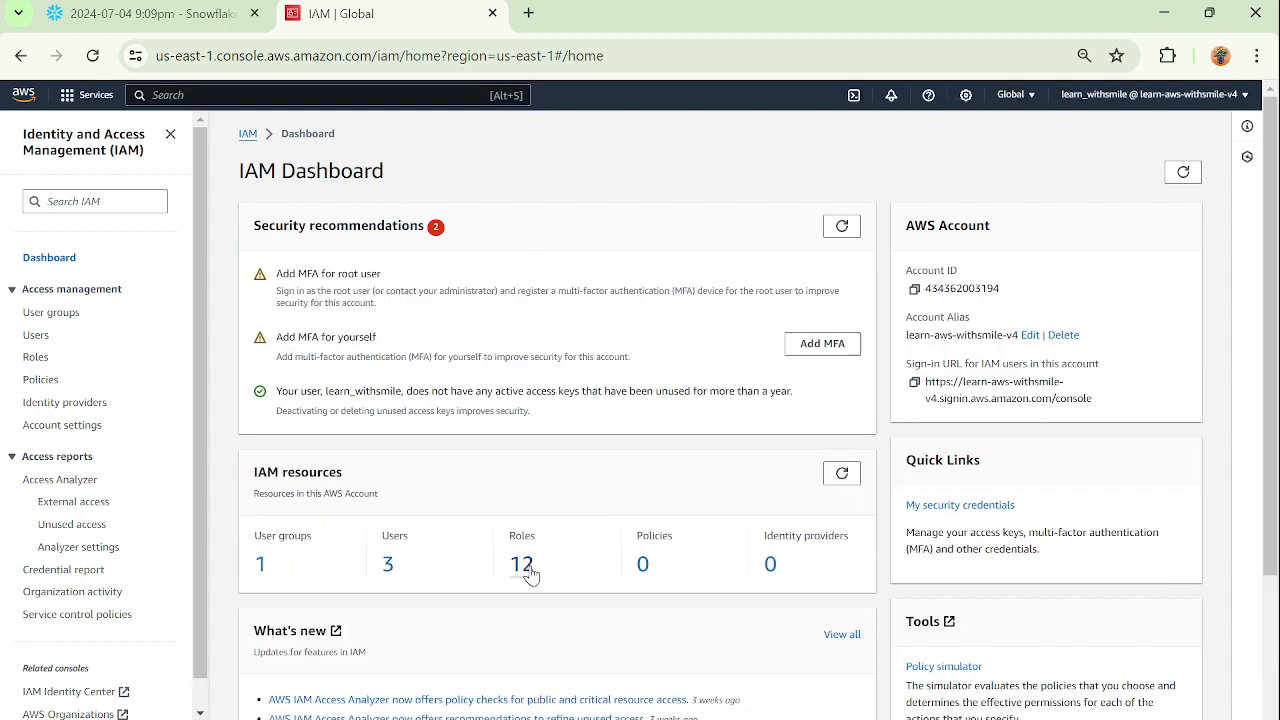
Open the IAM roles list and filter it by "jul".
click(522, 565)
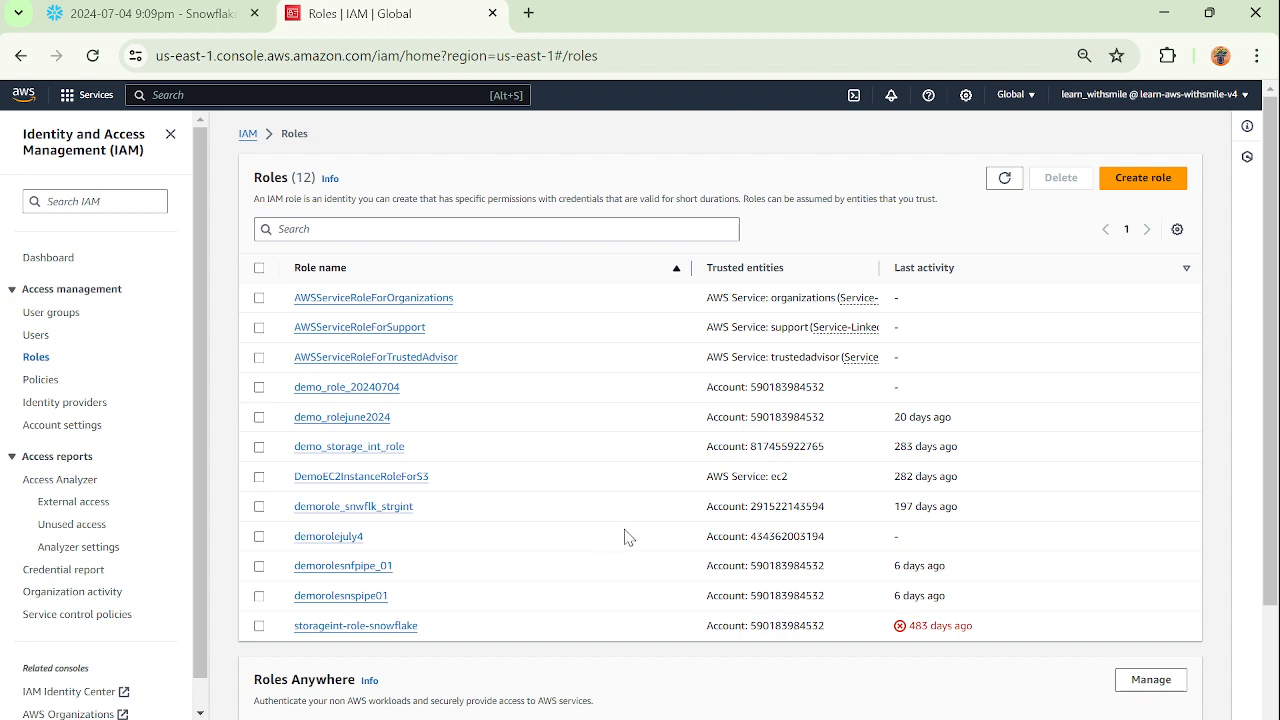
click(414, 225)
text(jul)
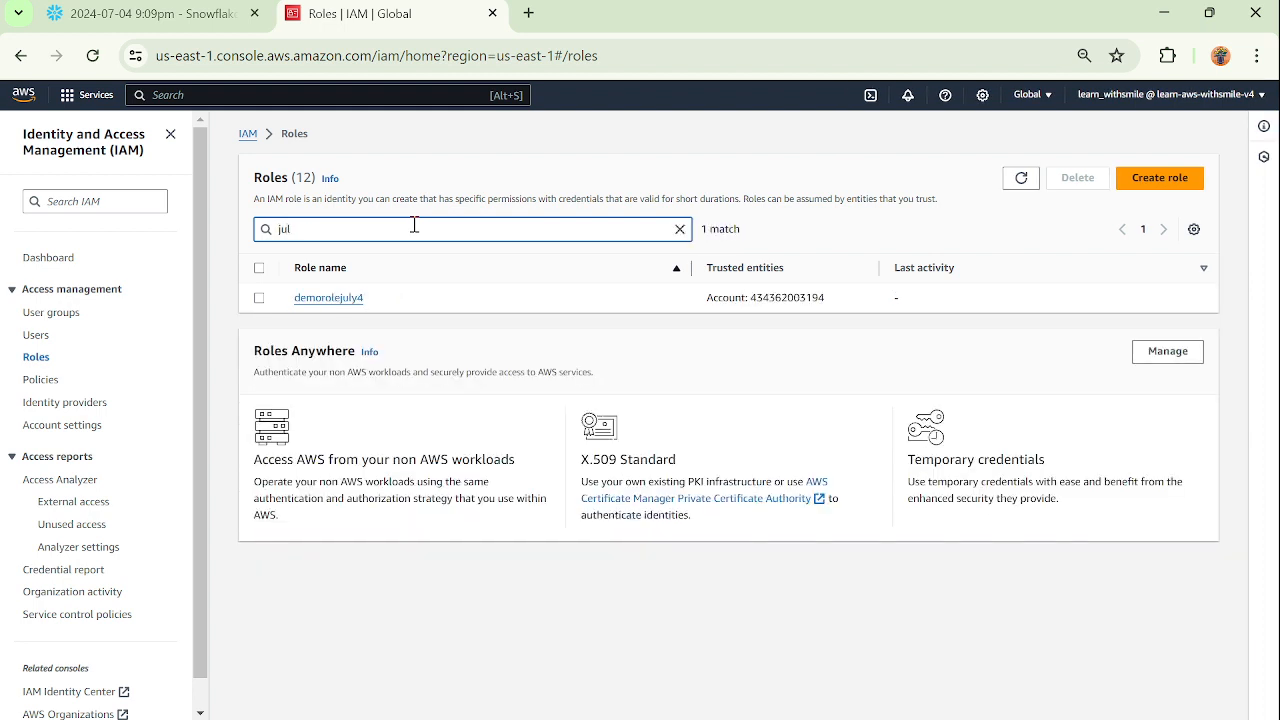
Open the demorolejuly4 role's trust relationships, check the principal and external ID entries, and open the trust policy for editing.
click(345, 303)
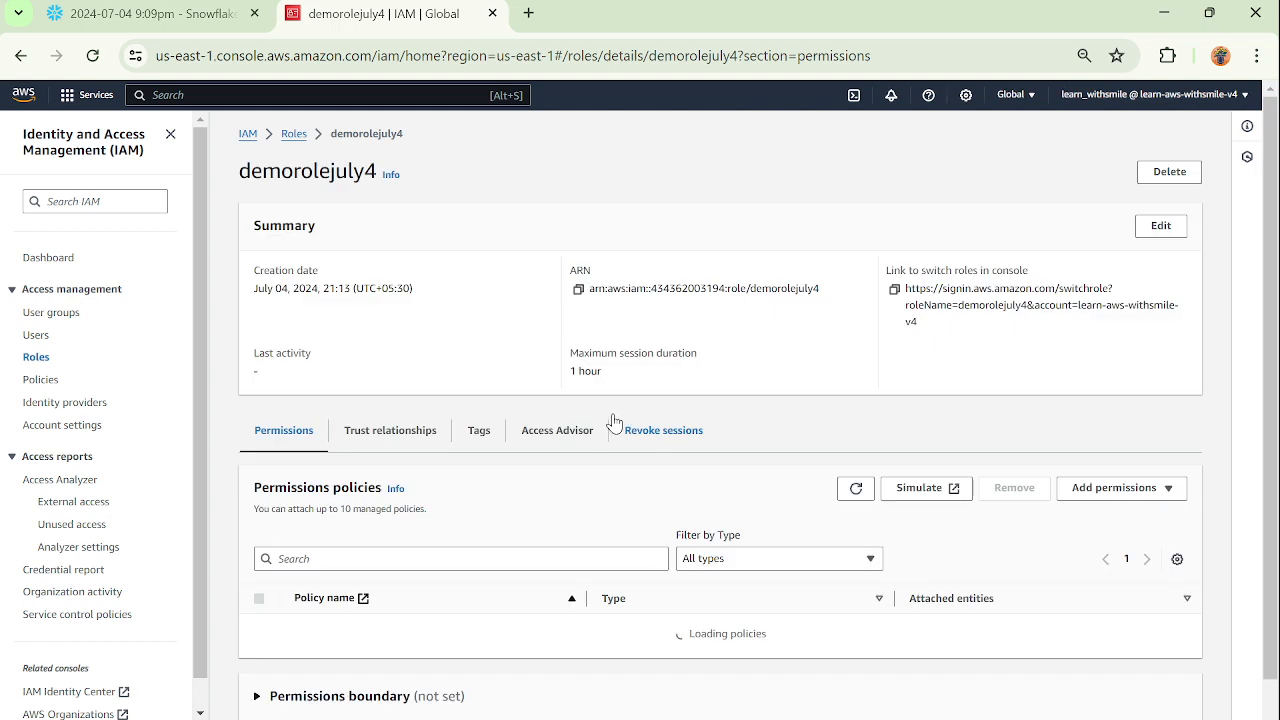
click(386, 432)
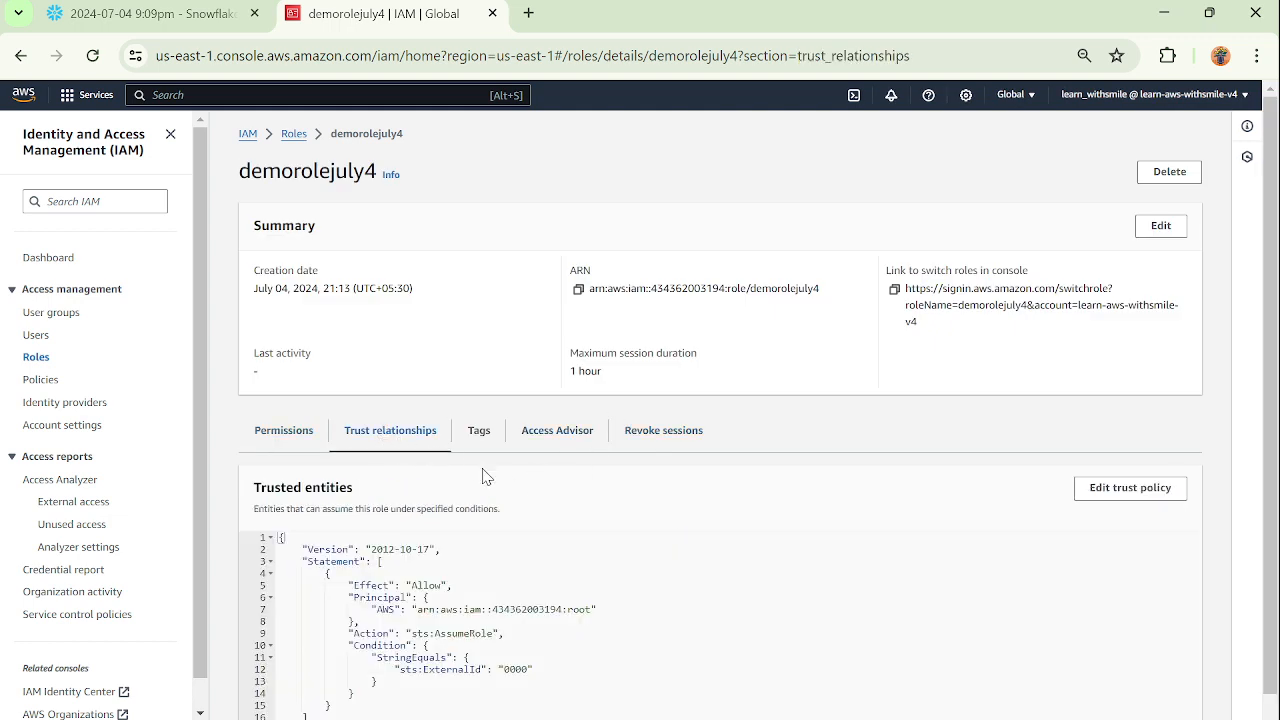
scroll(793, 590, down, 2)
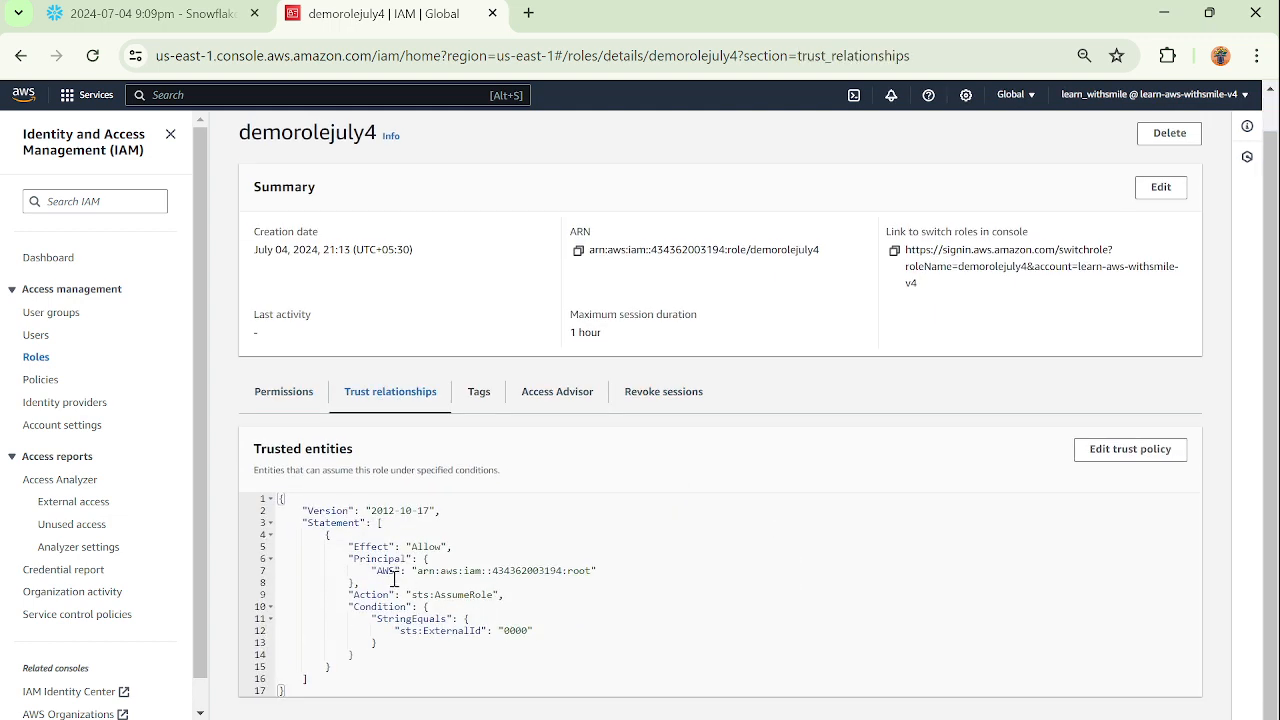
drag(377, 571, 632, 572)
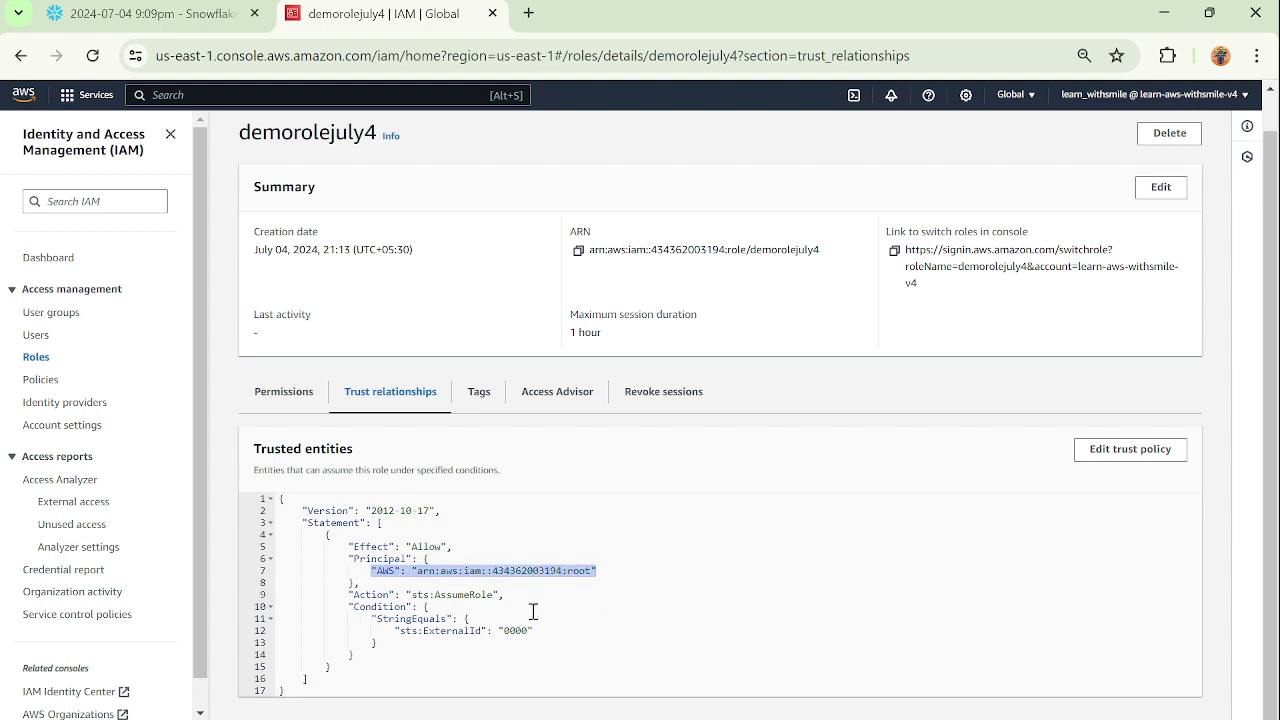
drag(390, 631, 600, 631)
click(692, 610)
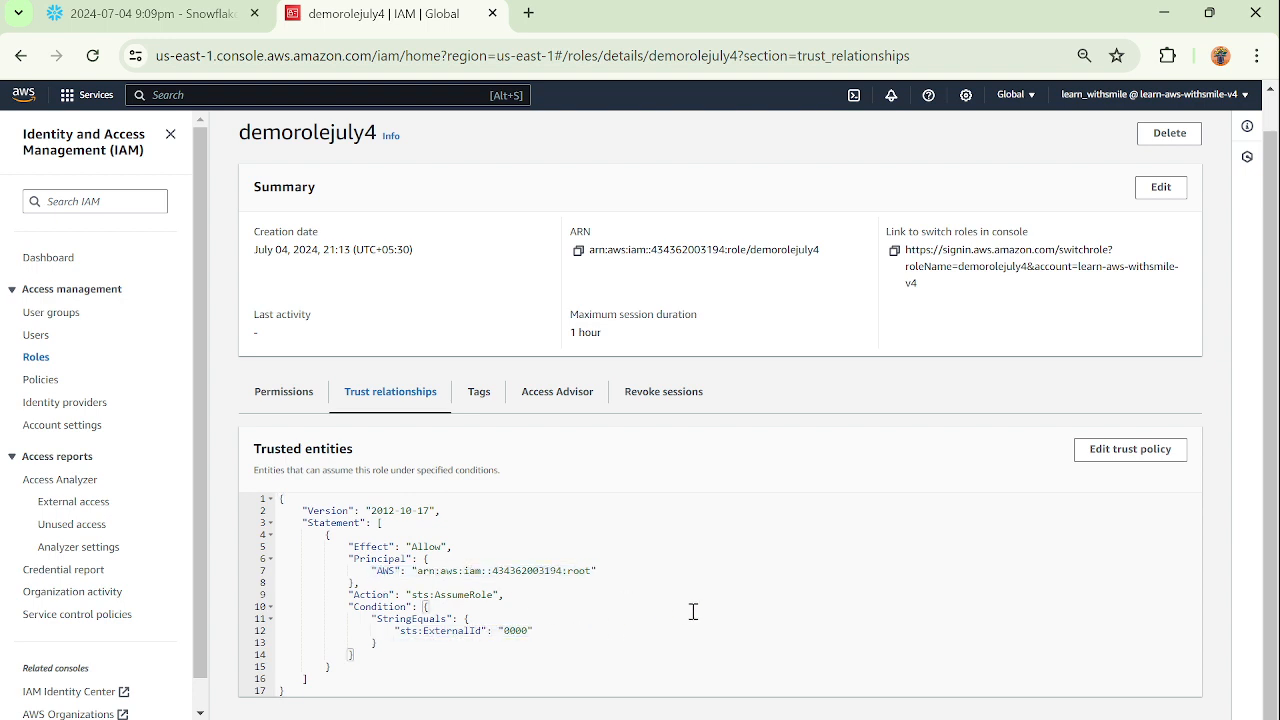
click(1145, 460)
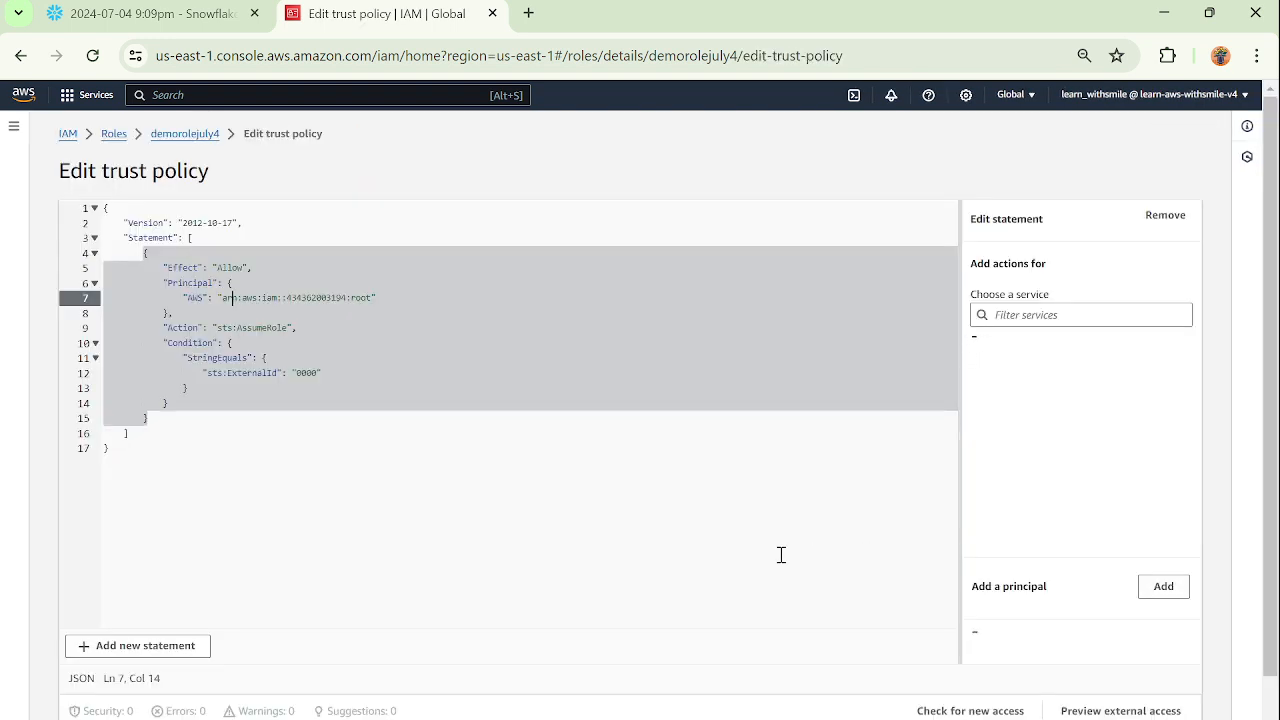
click(424, 389)
Copy the STORAGE_AWS_EXTERNAL_ID value from the Snowflake results and replace the sts:ExternalId value in the AWS trust policy with it.
click(191, 15)
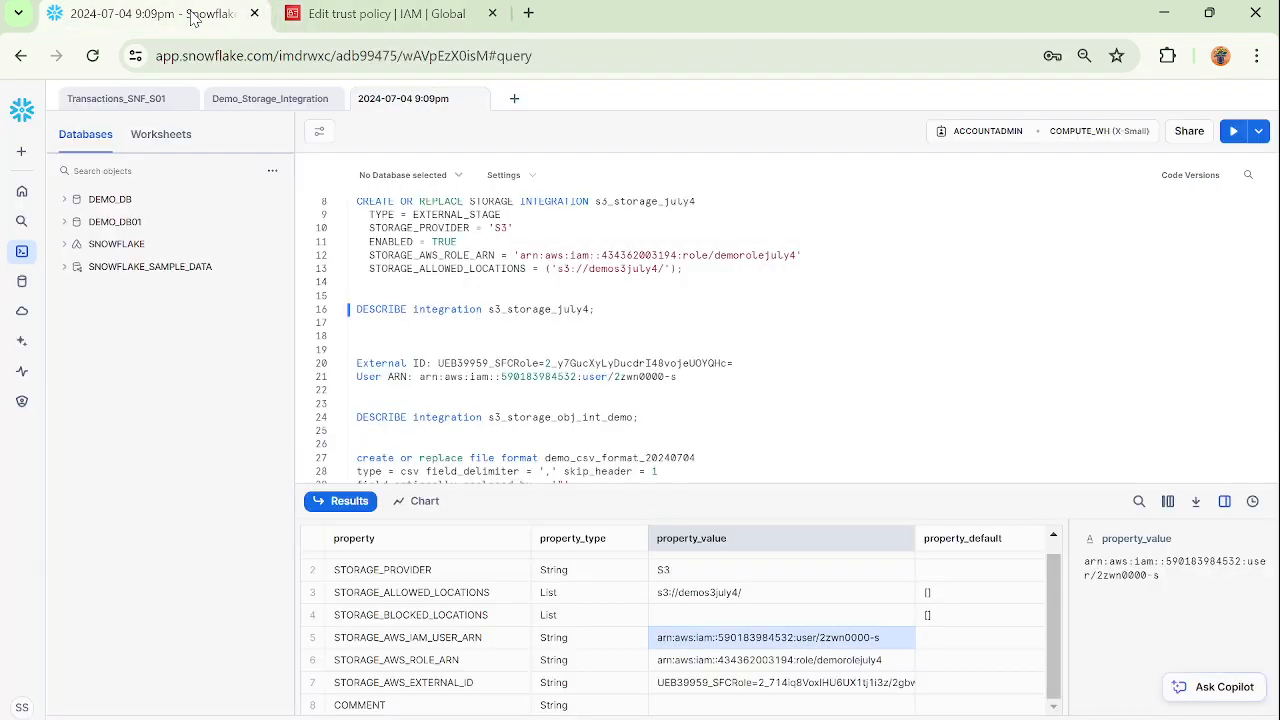
click(432, 685)
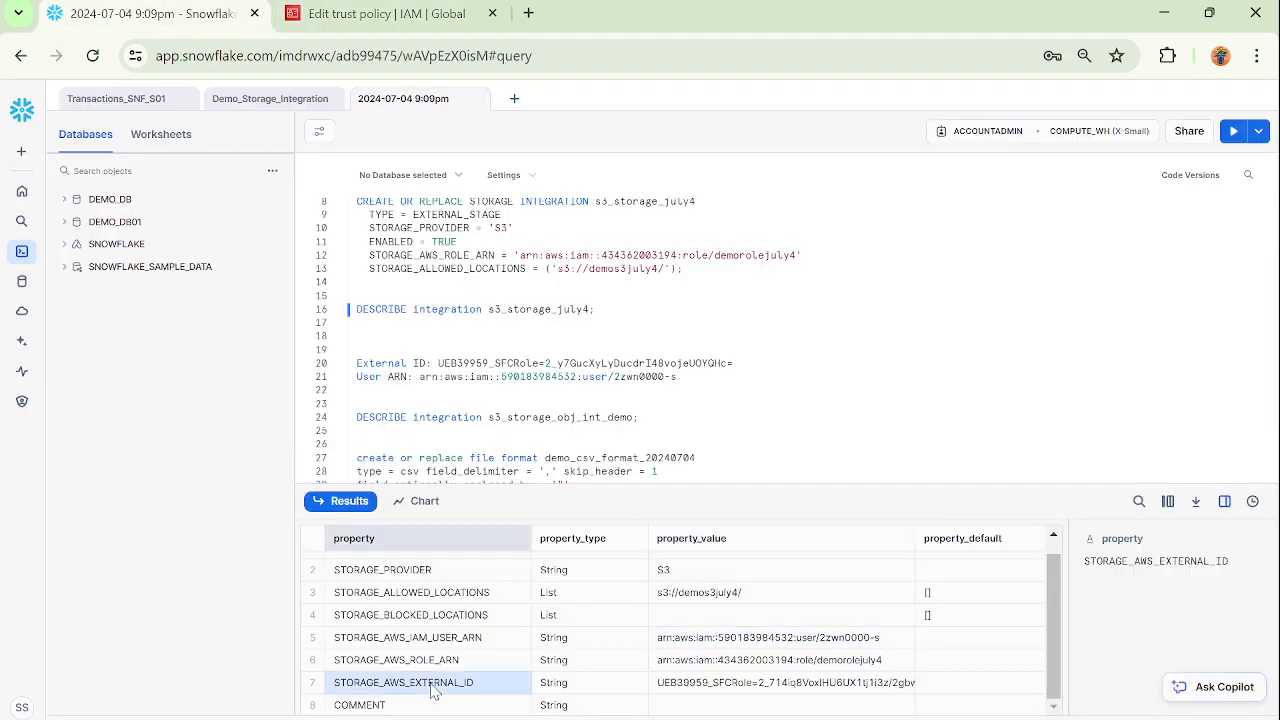
click(828, 690)
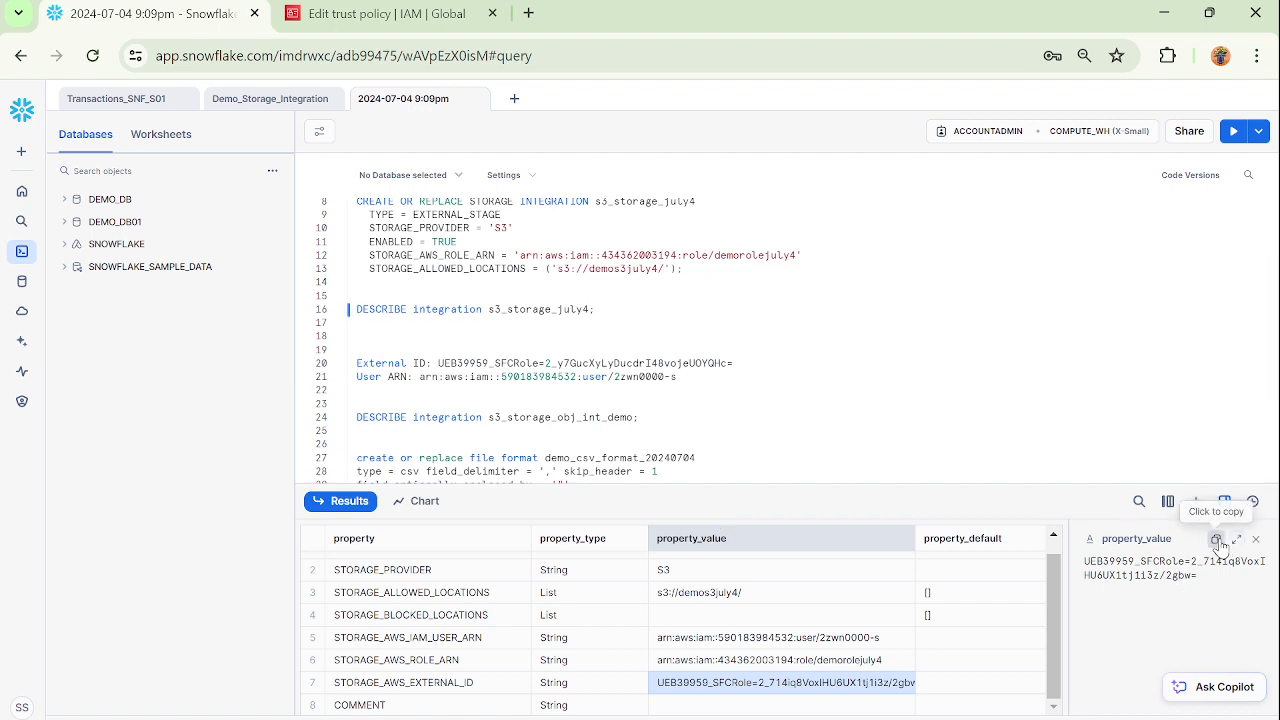
click(1219, 543)
click(400, 14)
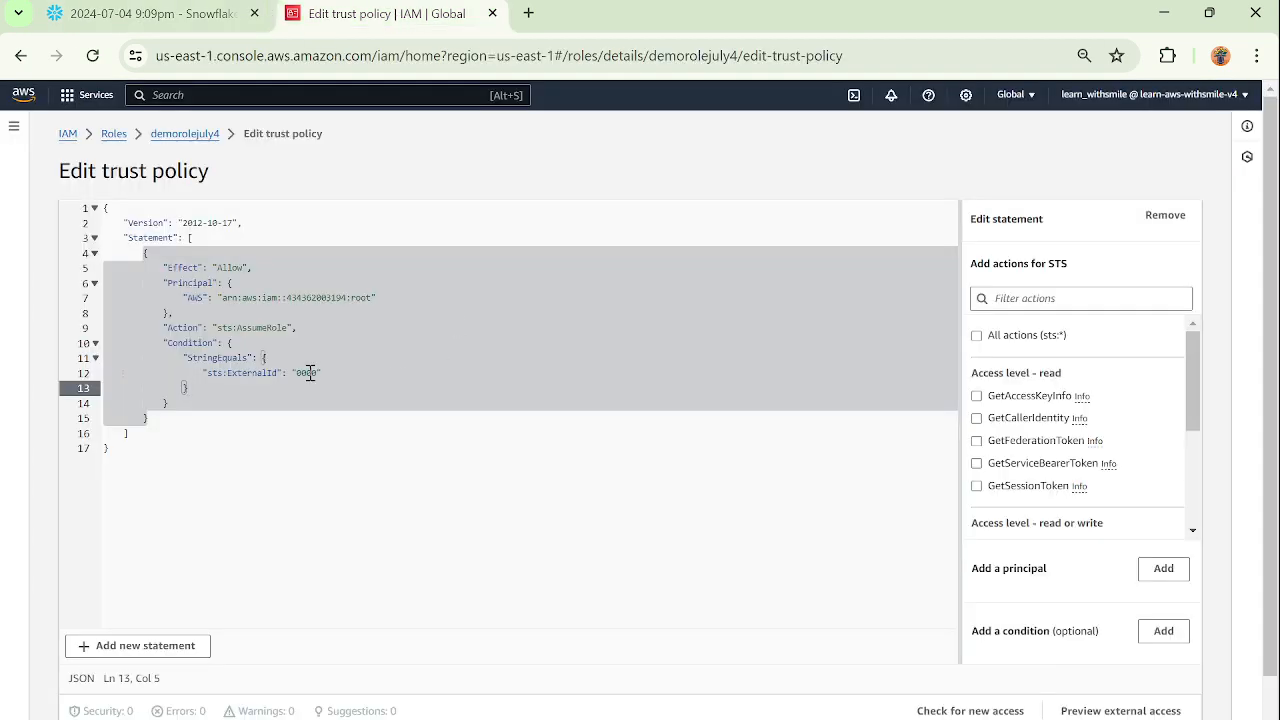
double_click(310, 373)
key(ctrl+v)
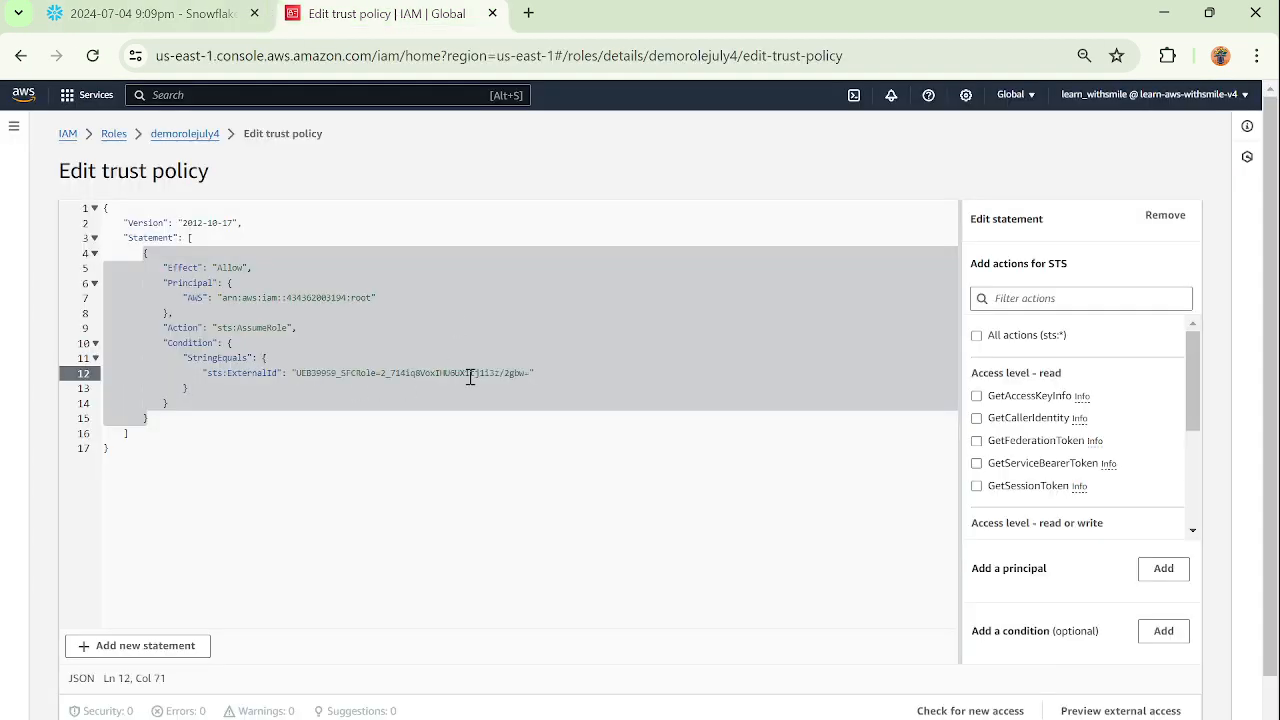
Copy the STORAGE_AWS_IAM_USER_ARN value from Snowflake, replace the trust policy's AWS principal ARN with it, and update the policy.
click(175, 14)
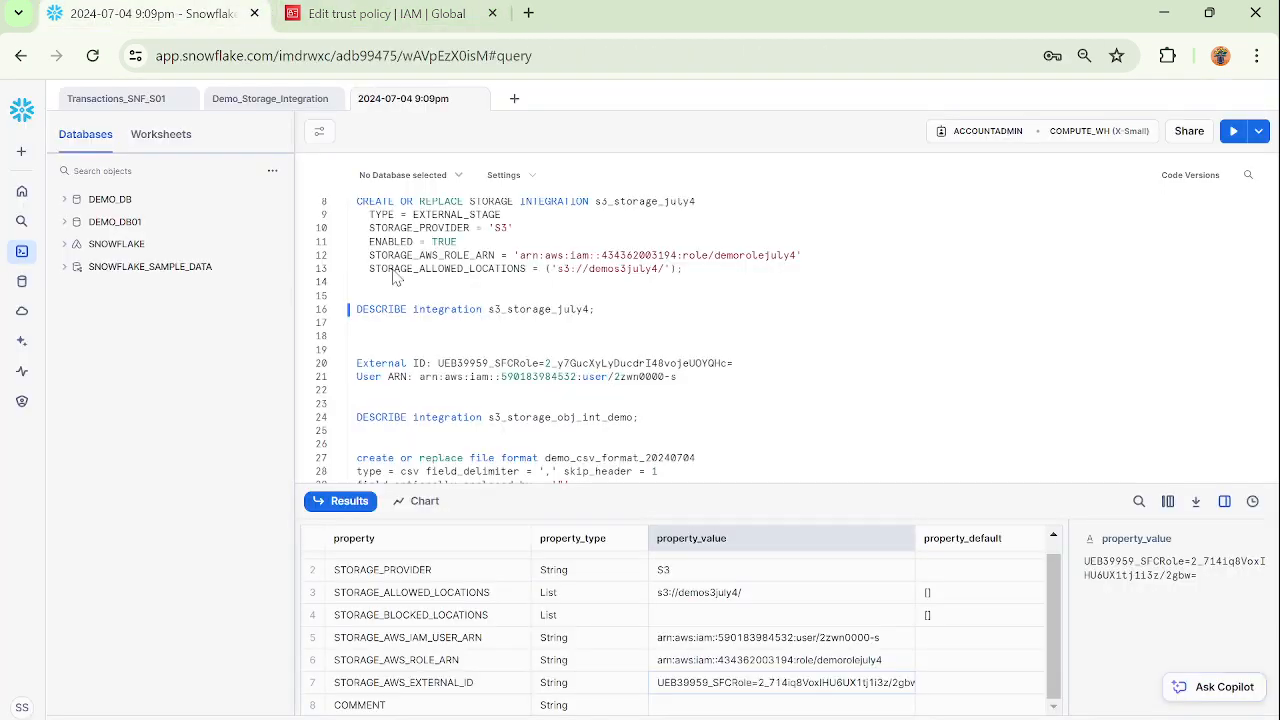
click(737, 641)
click(475, 641)
click(810, 641)
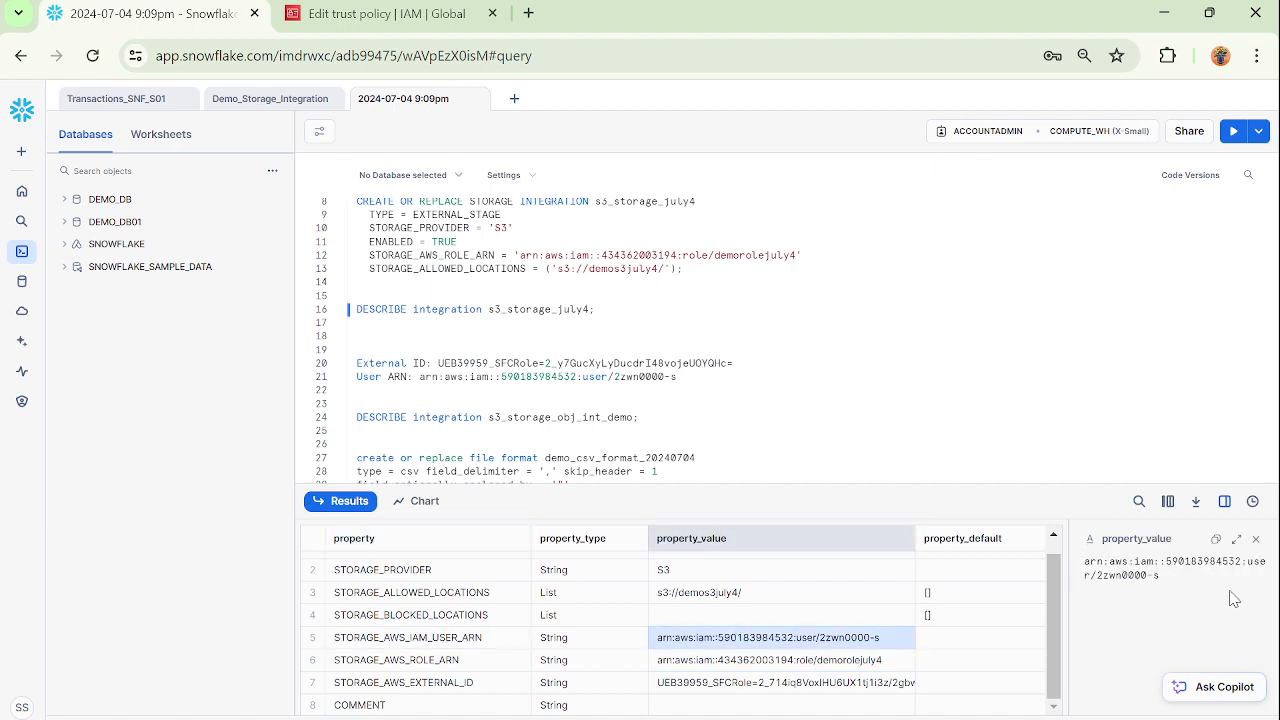
click(1216, 539)
click(380, 13)
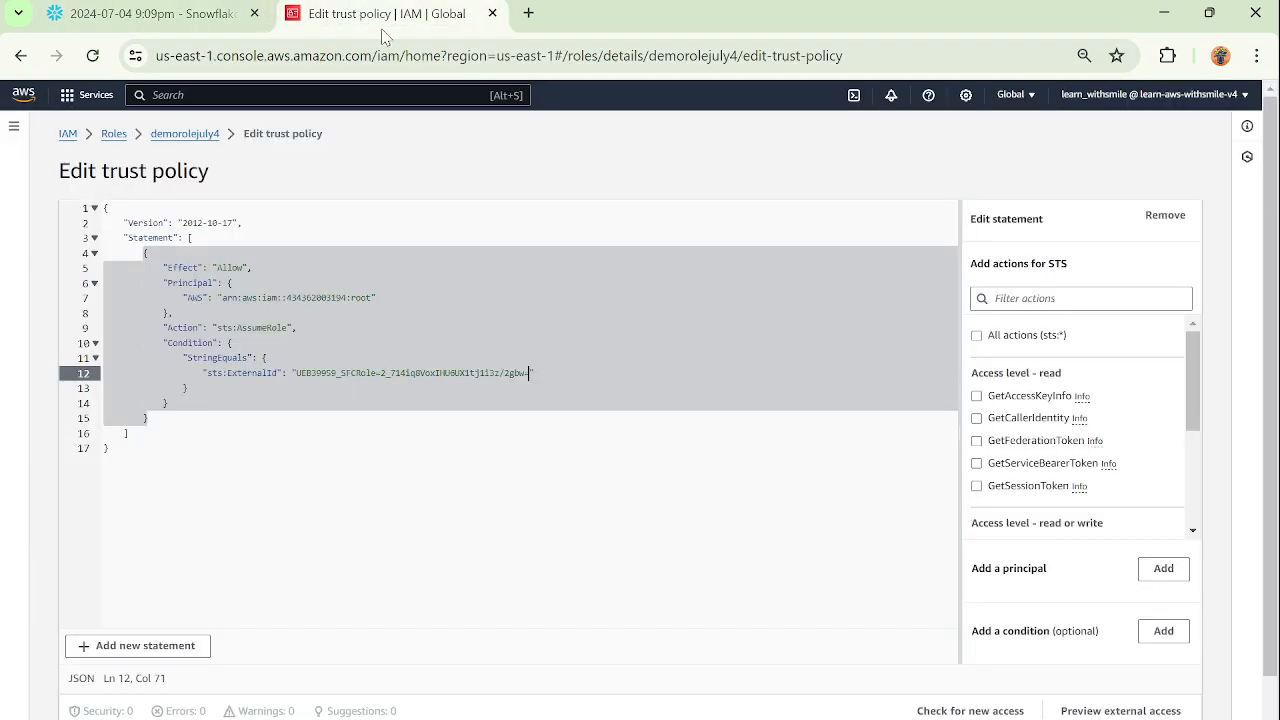
drag(371, 297, 224, 300)
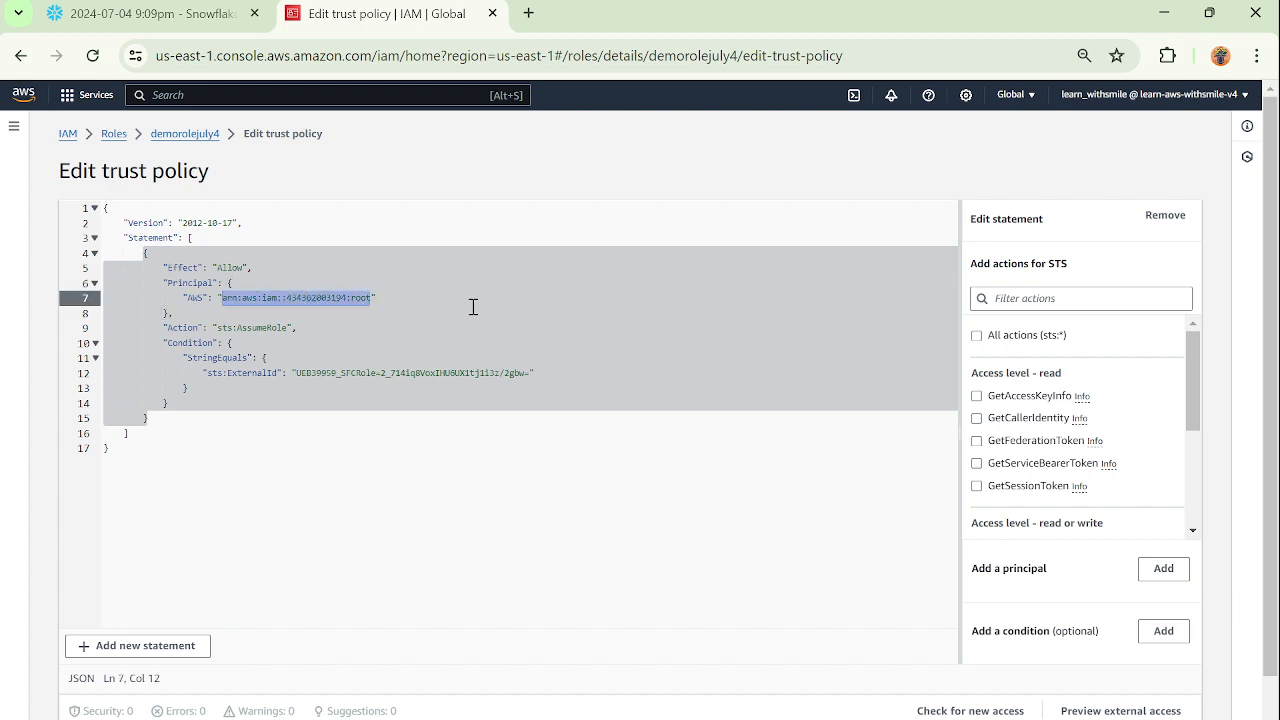
key(ctrl+v)
scroll(578, 469, down, 1)
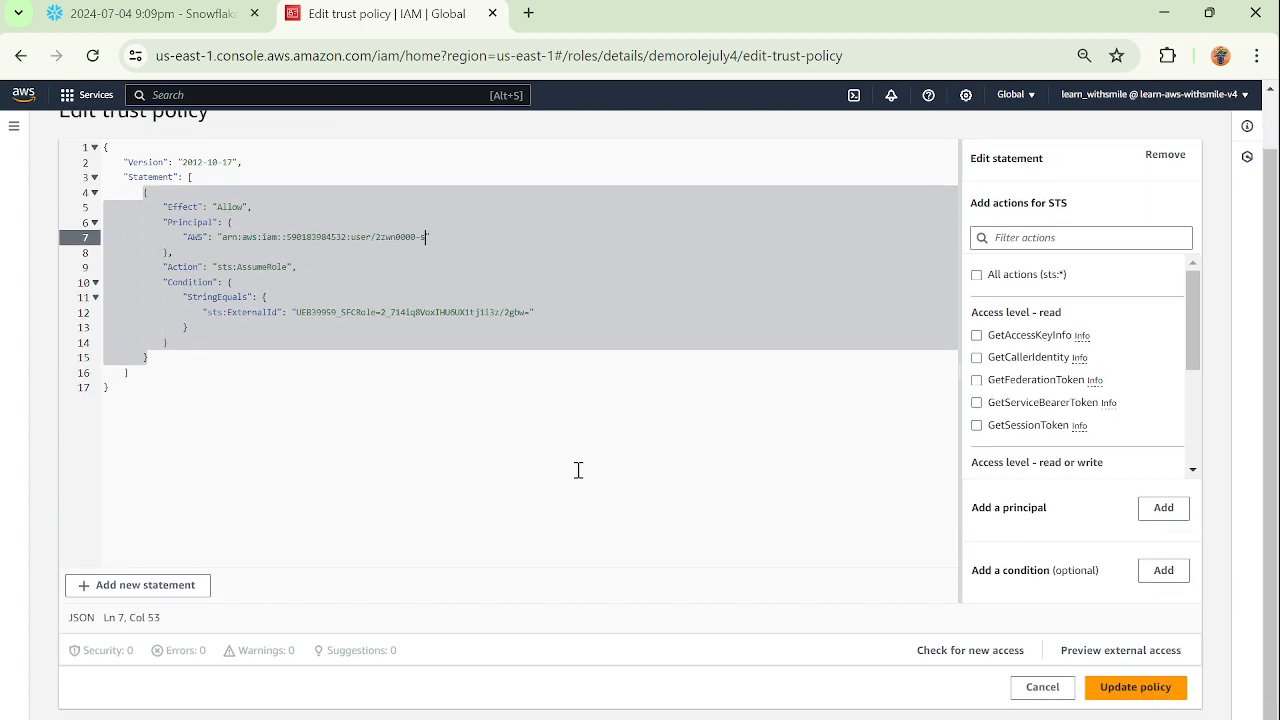
click(1134, 686)
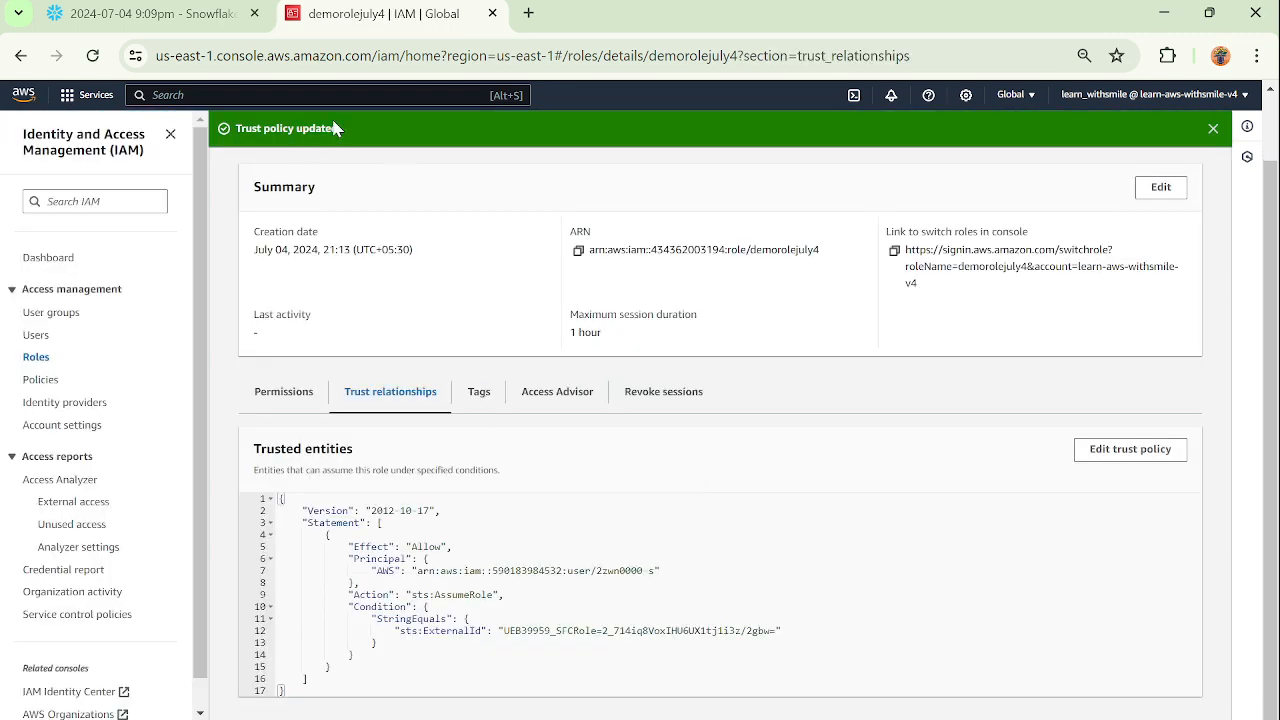
Return to the roles list, filter it by "jul", reopen demorolejuly4 and examine the principal in its trust relationships.
click(294, 392)
scroll(546, 346, up, 1)
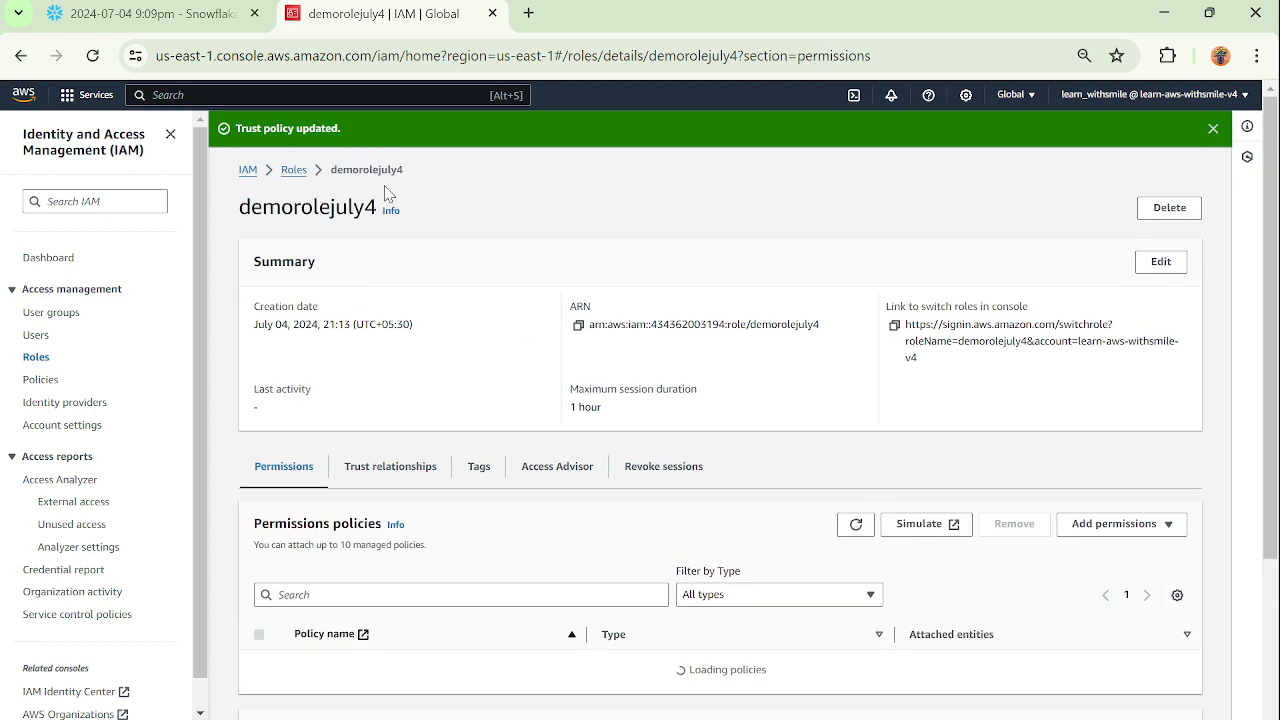
click(294, 169)
scroll(584, 410, down, 1)
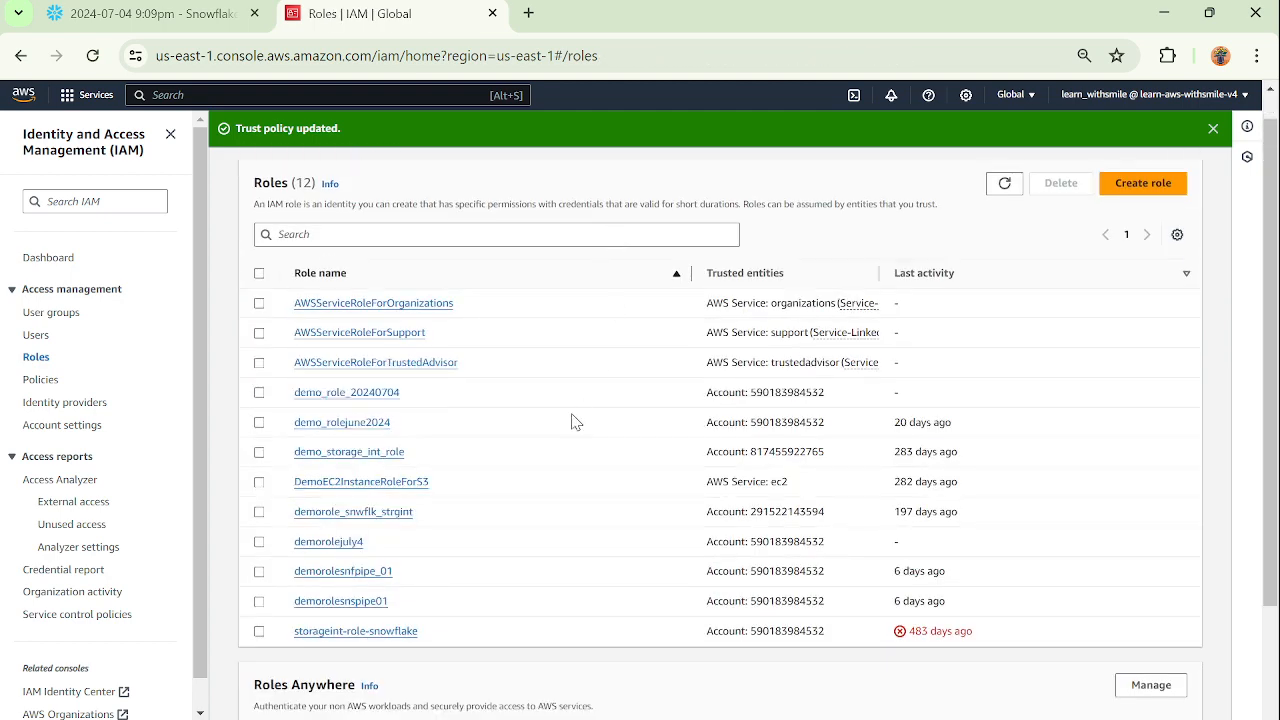
click(473, 234)
text(july)
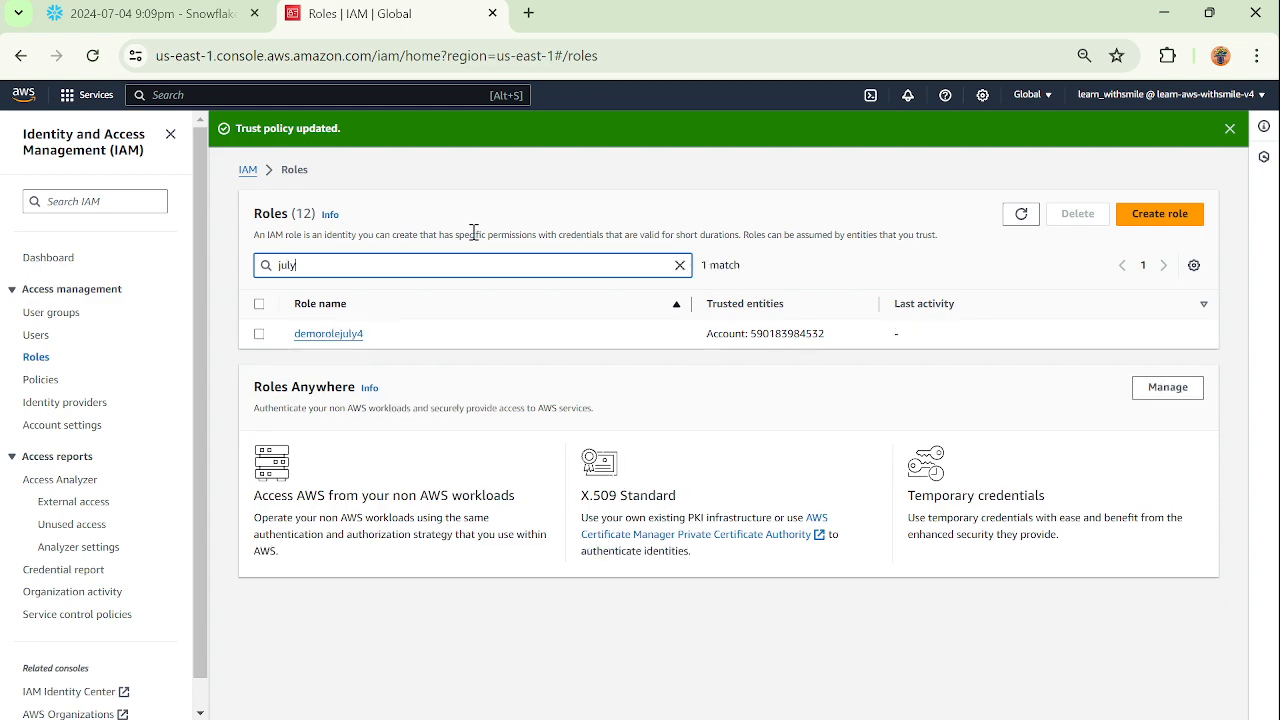
click(338, 334)
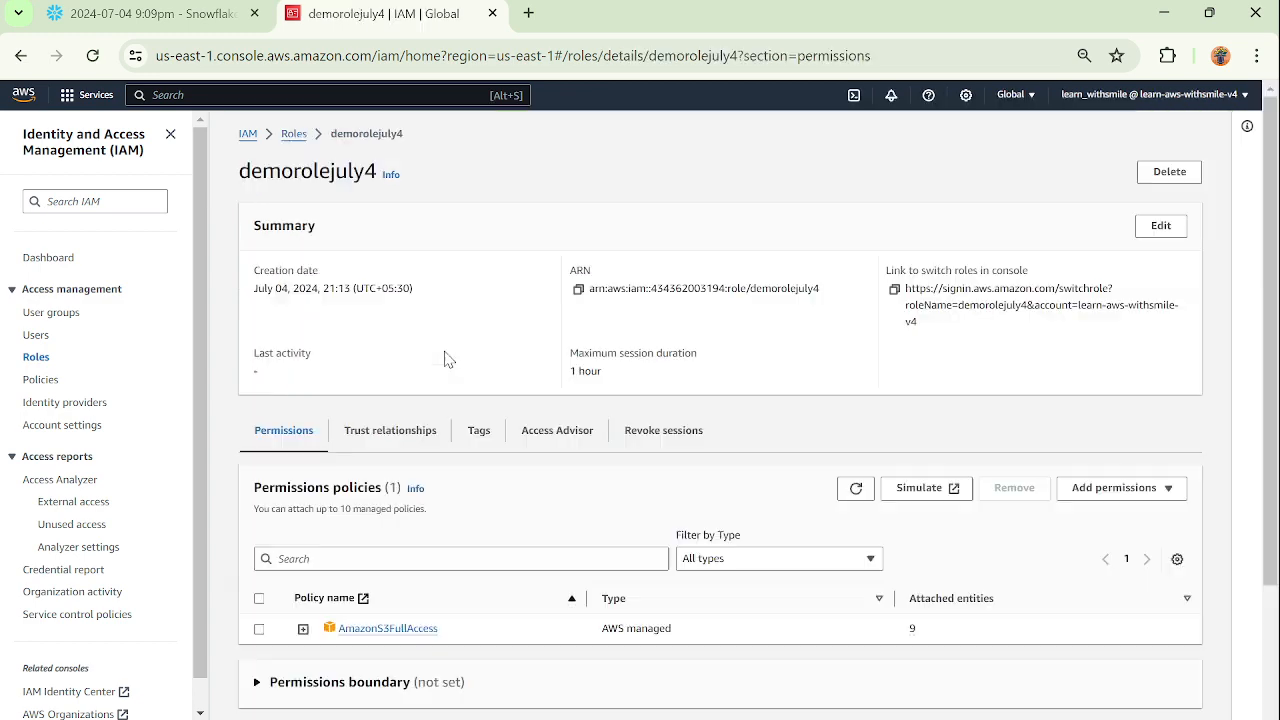
click(410, 432)
scroll(557, 470, down, 1)
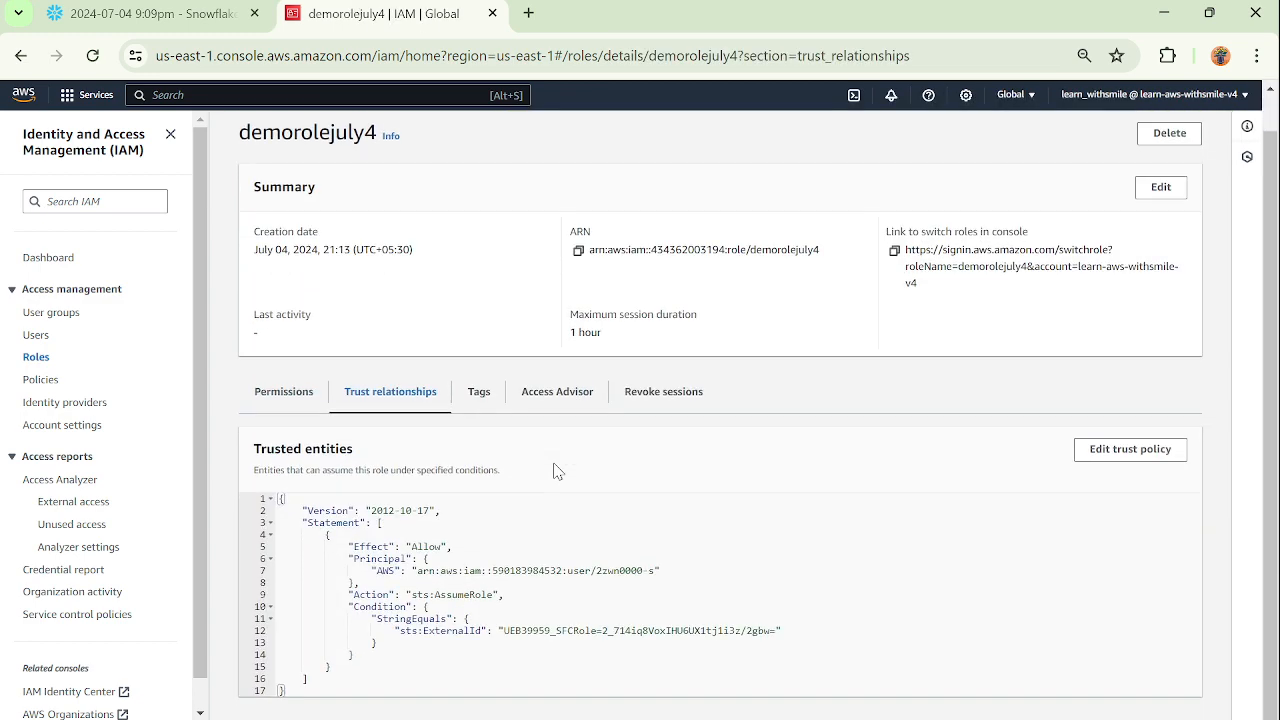
drag(419, 570, 657, 571)
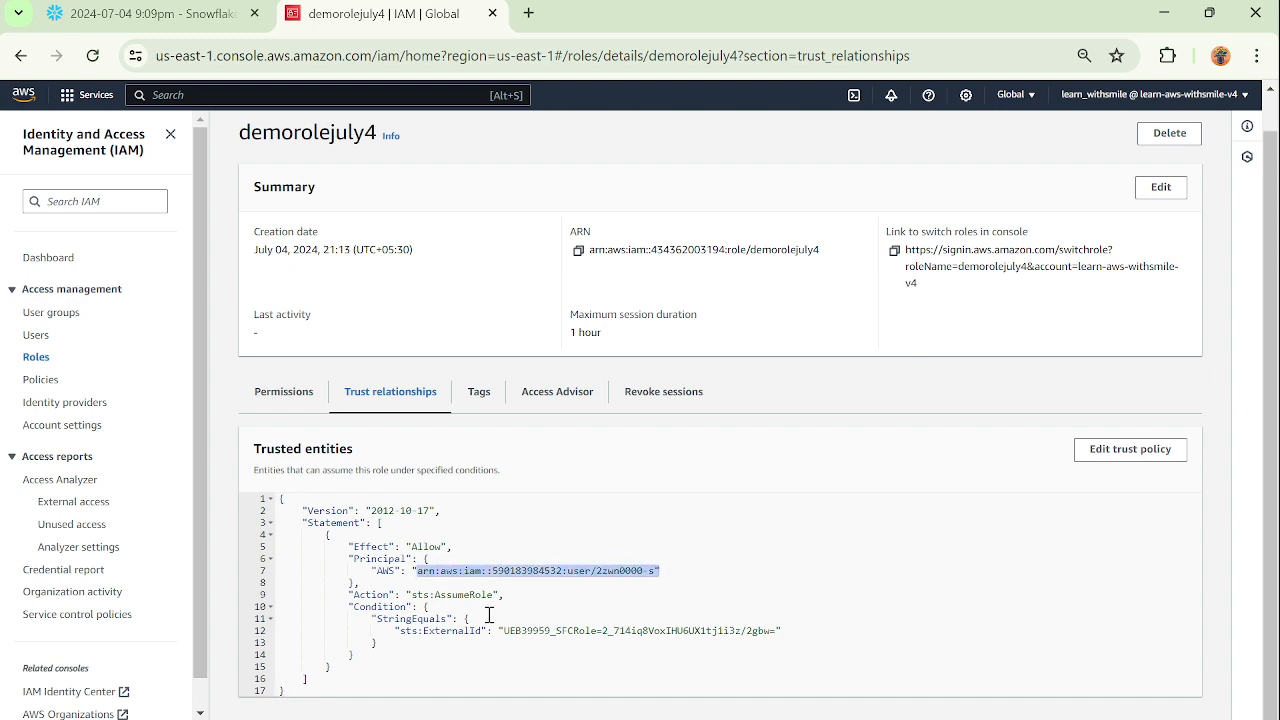
click(110, 20)
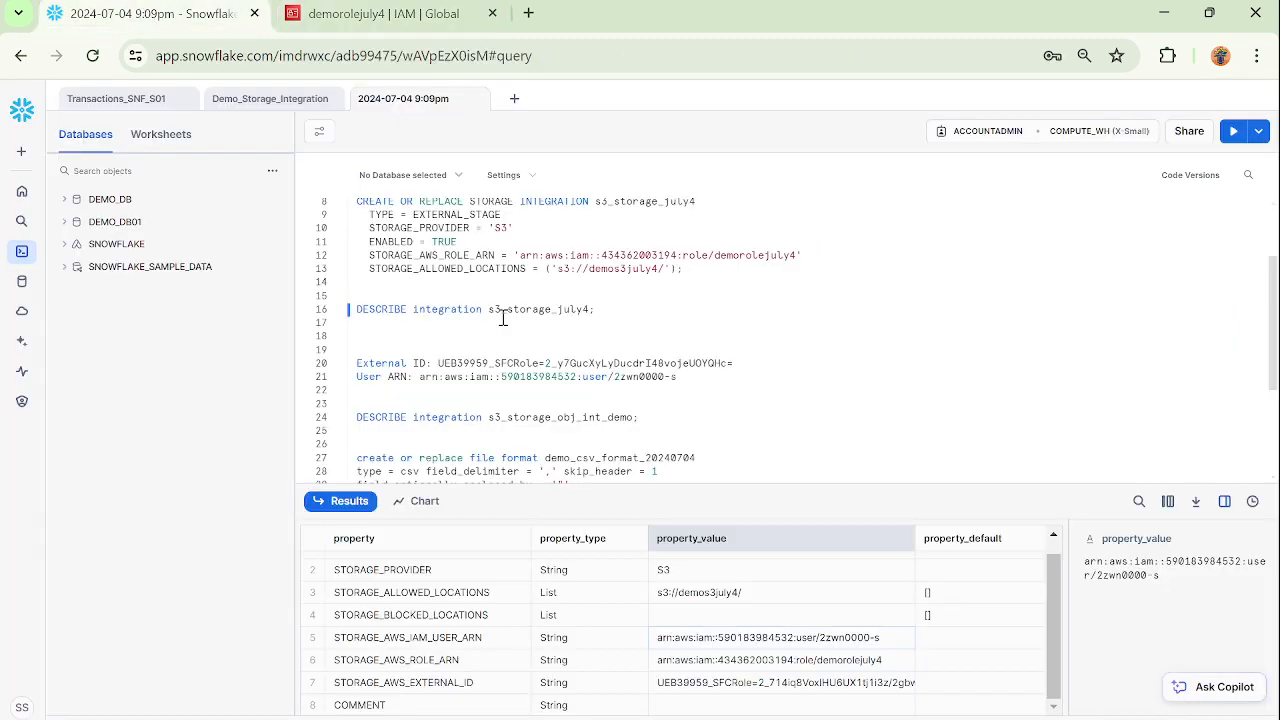
drag(609, 314, 338, 312)
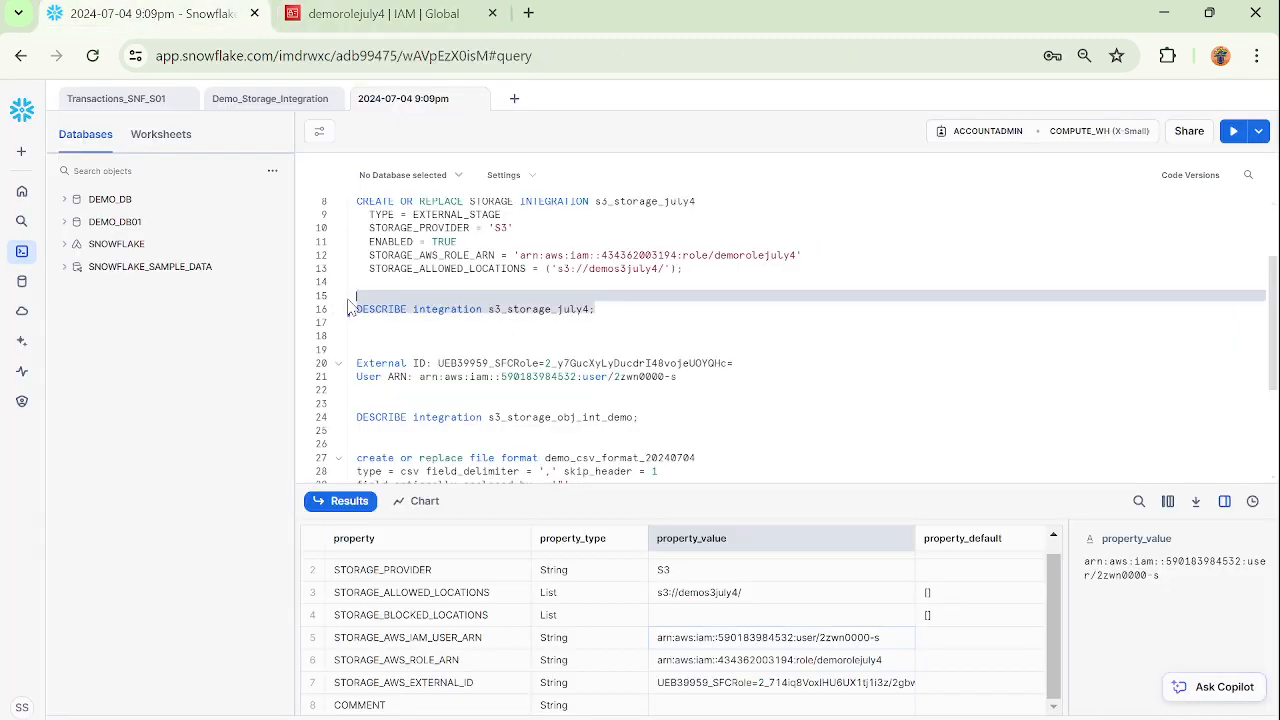
click(563, 268)
scroll(658, 300, up, 1)
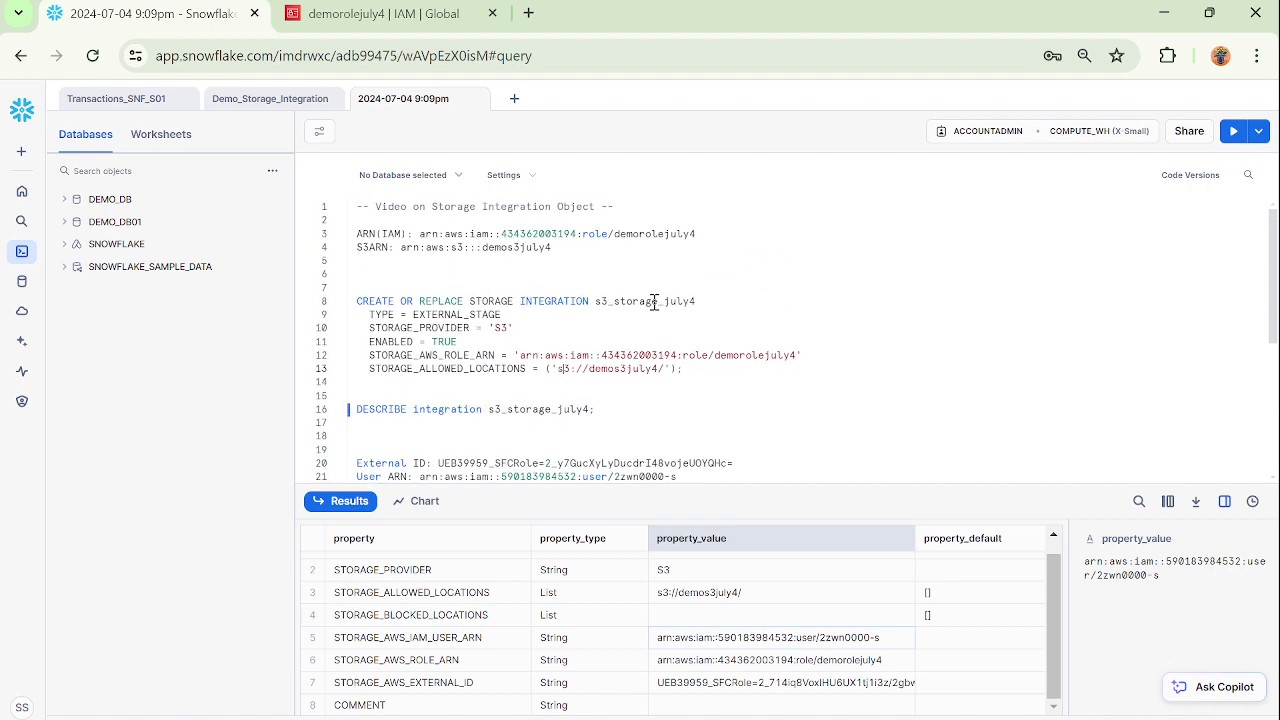
scroll(654, 301, down, 1)
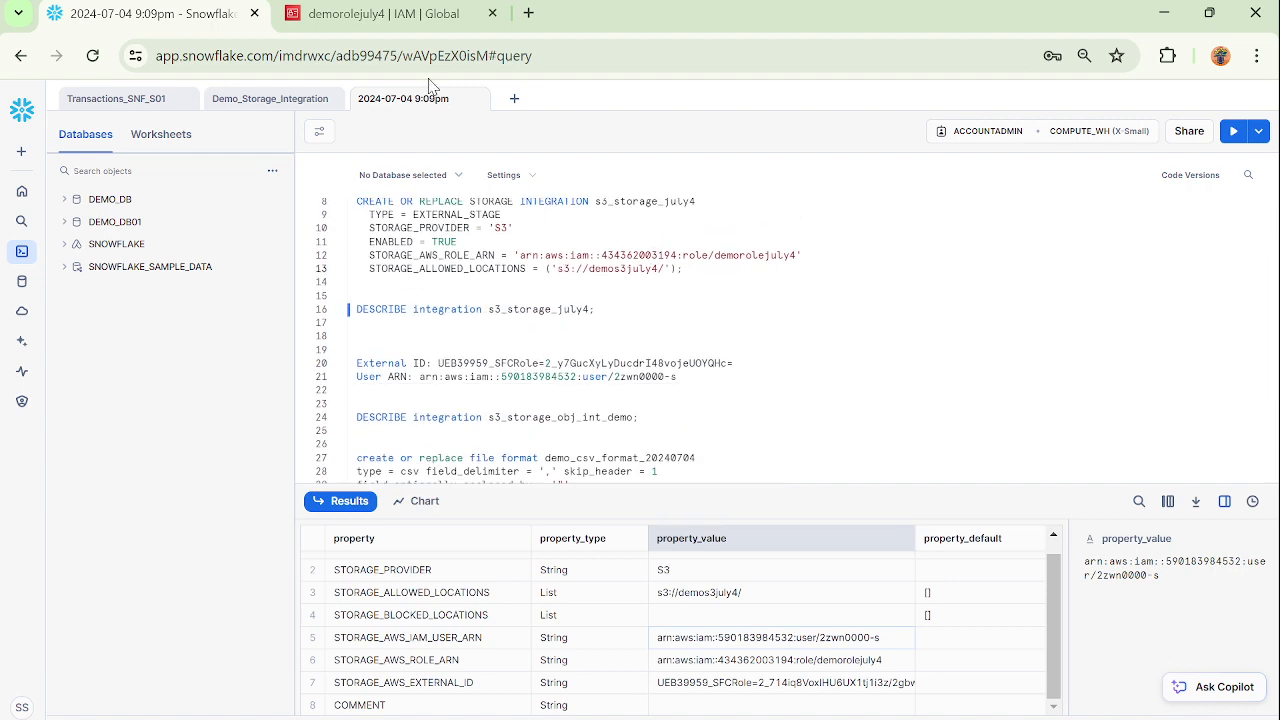
Return to the AWS console, search for S3, open the service and open the demos3july4 bucket.
click(360, 20)
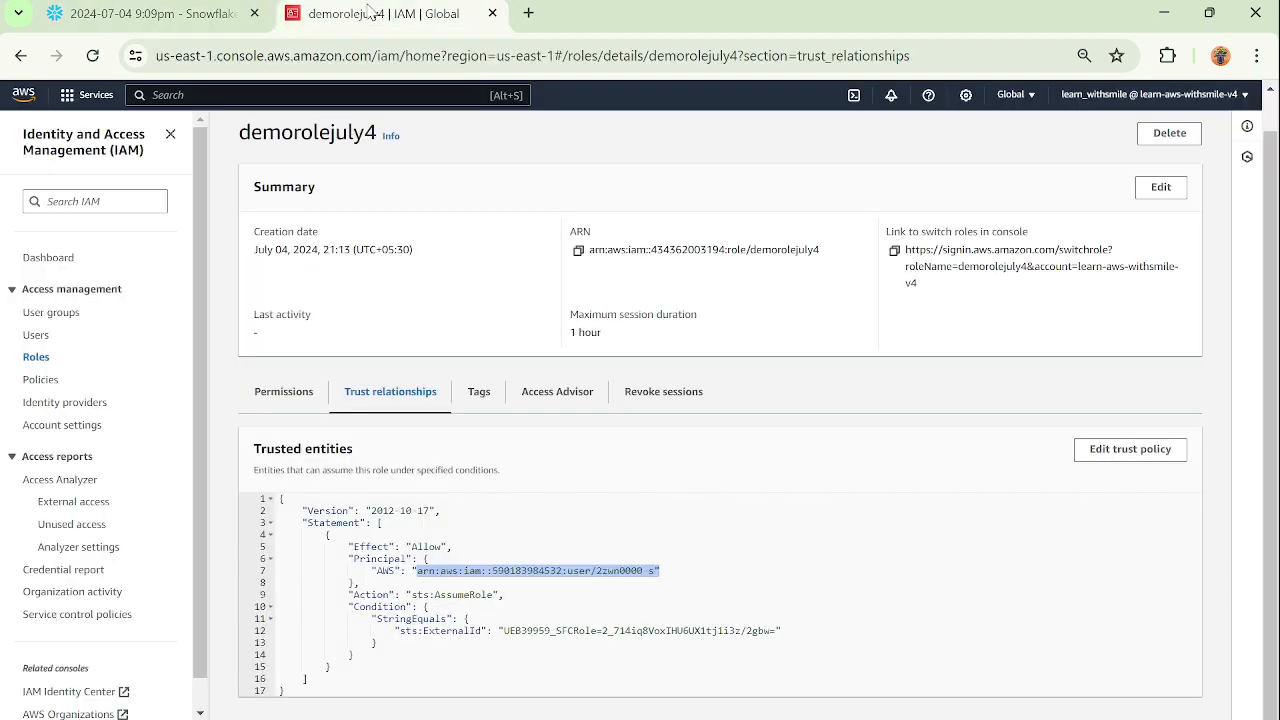
click(221, 97)
text(S3)
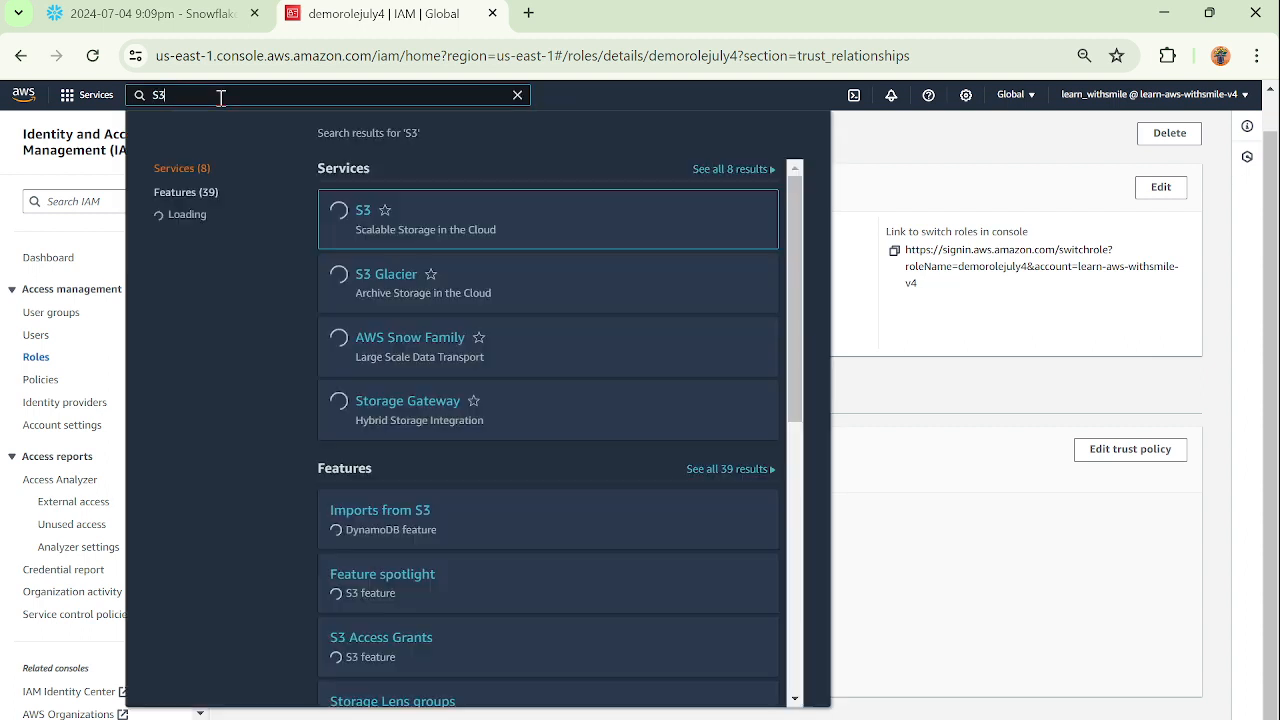
click(366, 217)
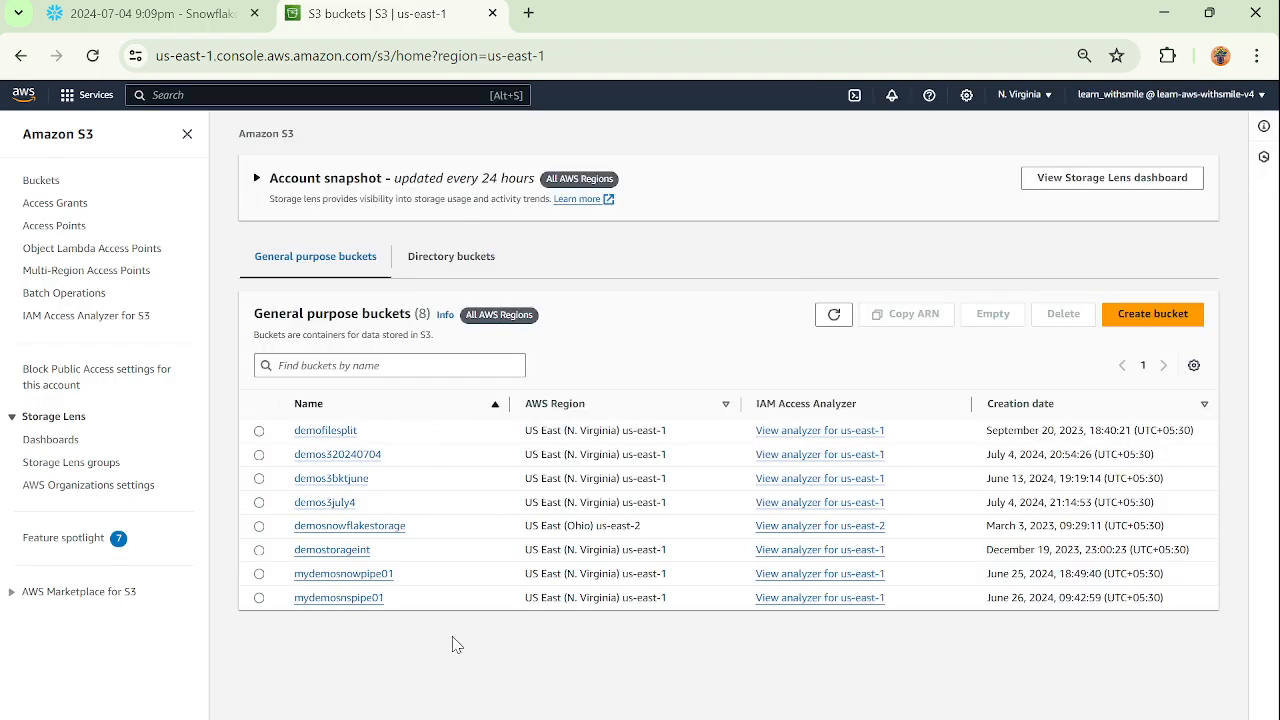
click(328, 503)
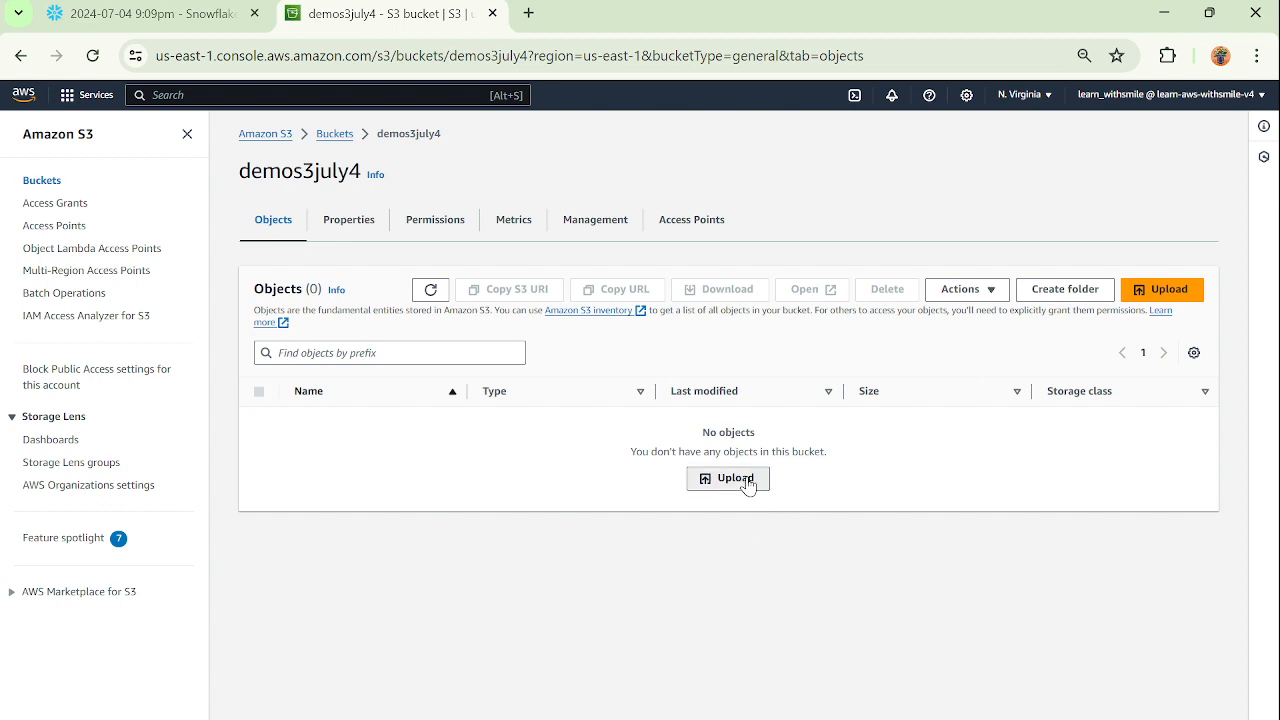
Upload the file data_ingestion_v8.csv to the demos3july4 bucket.
click(735, 478)
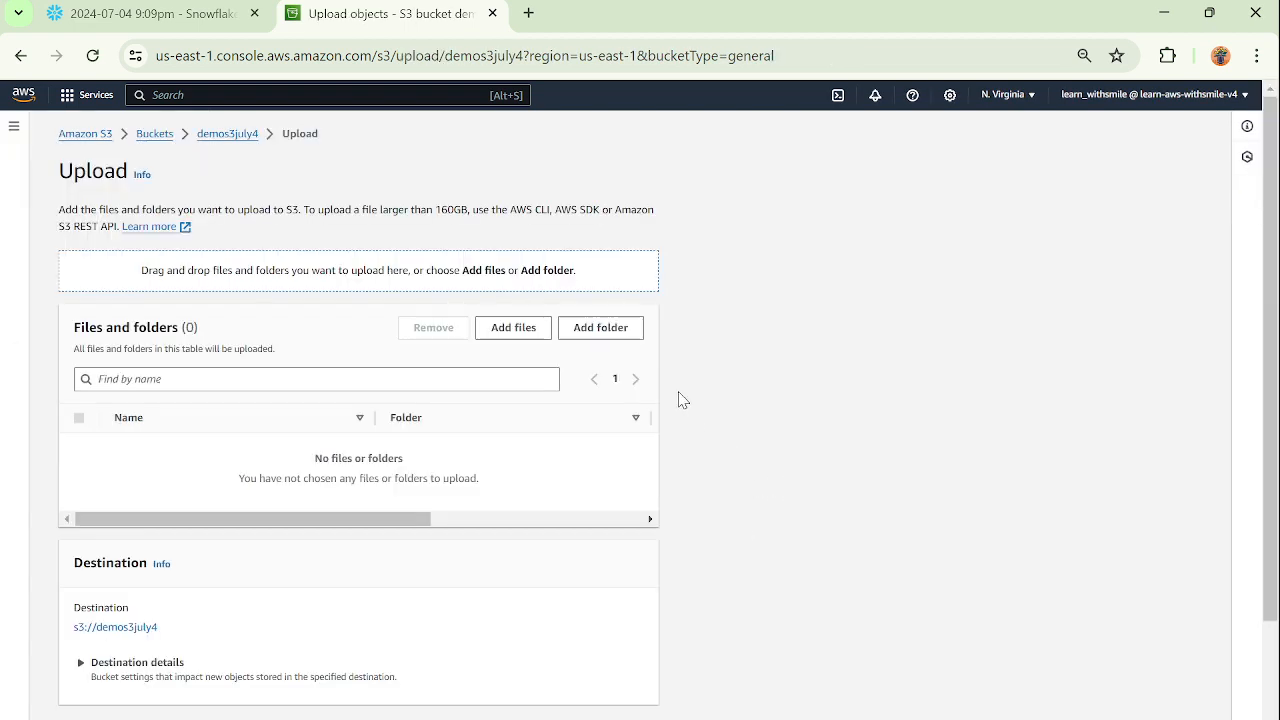
scroll(755, 510, down, 2)
scroll(755, 511, up, 2)
click(514, 327)
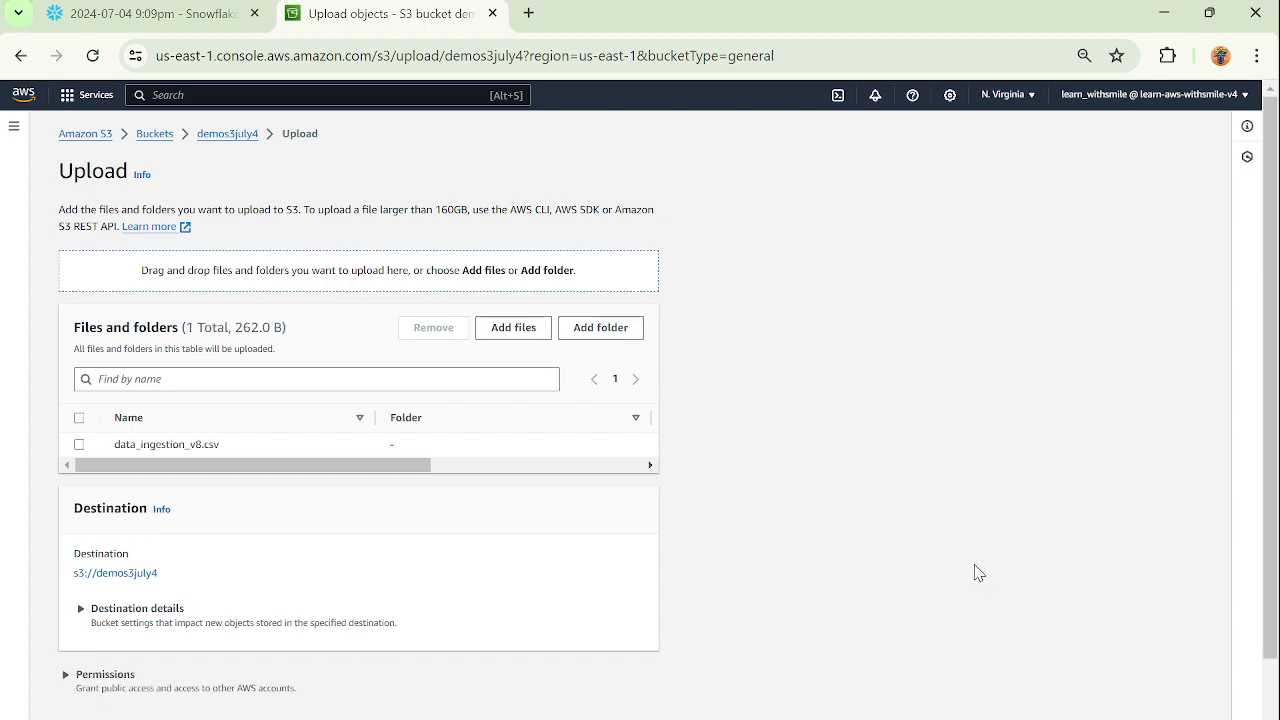
scroll(953, 567, down, 2)
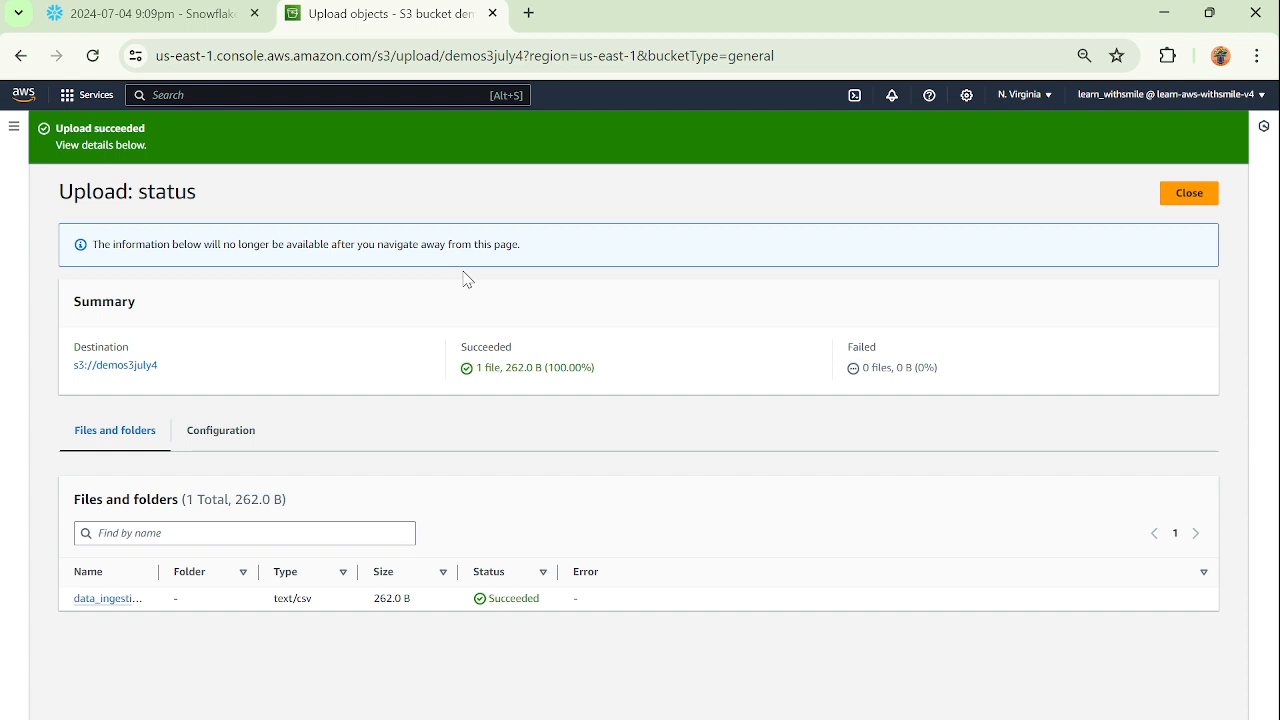
Switch to the Snowflake worksheet and delete the External ID and User ARN note lines below the DESCRIBE integration statement.
click(127, 14)
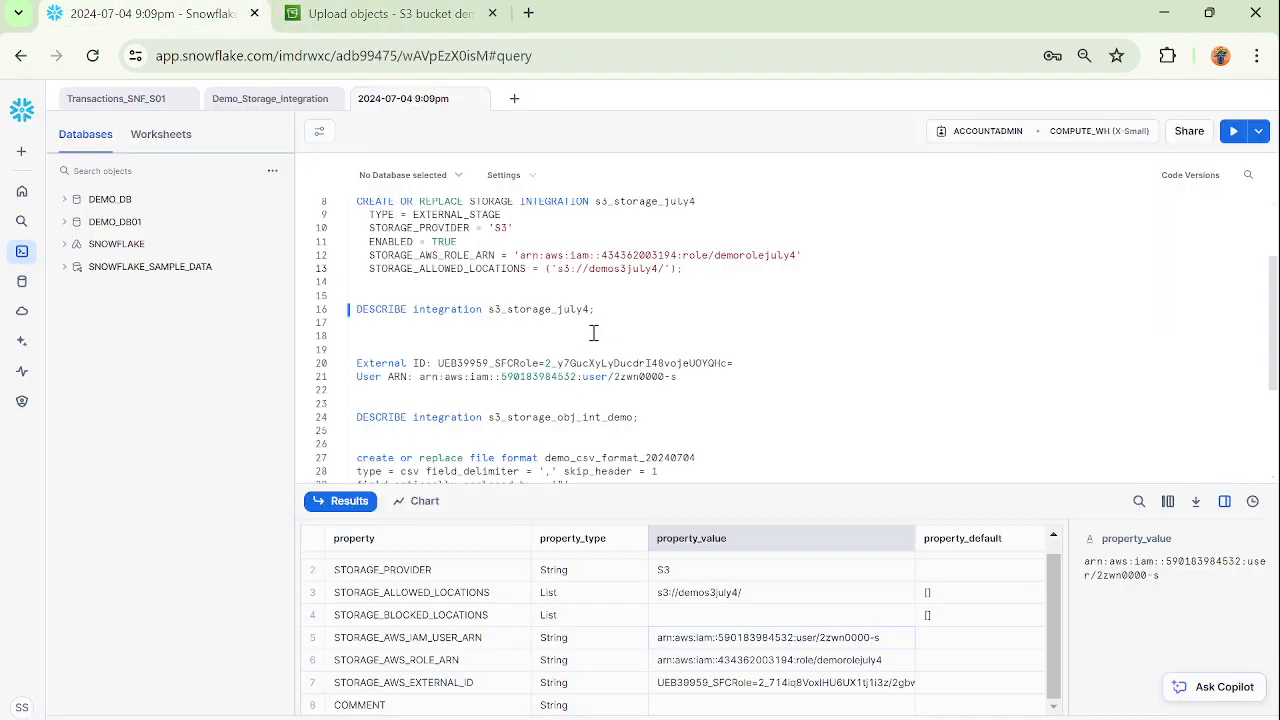
scroll(608, 343, down, 2)
drag(370, 235, 703, 283)
key(BackSpace)
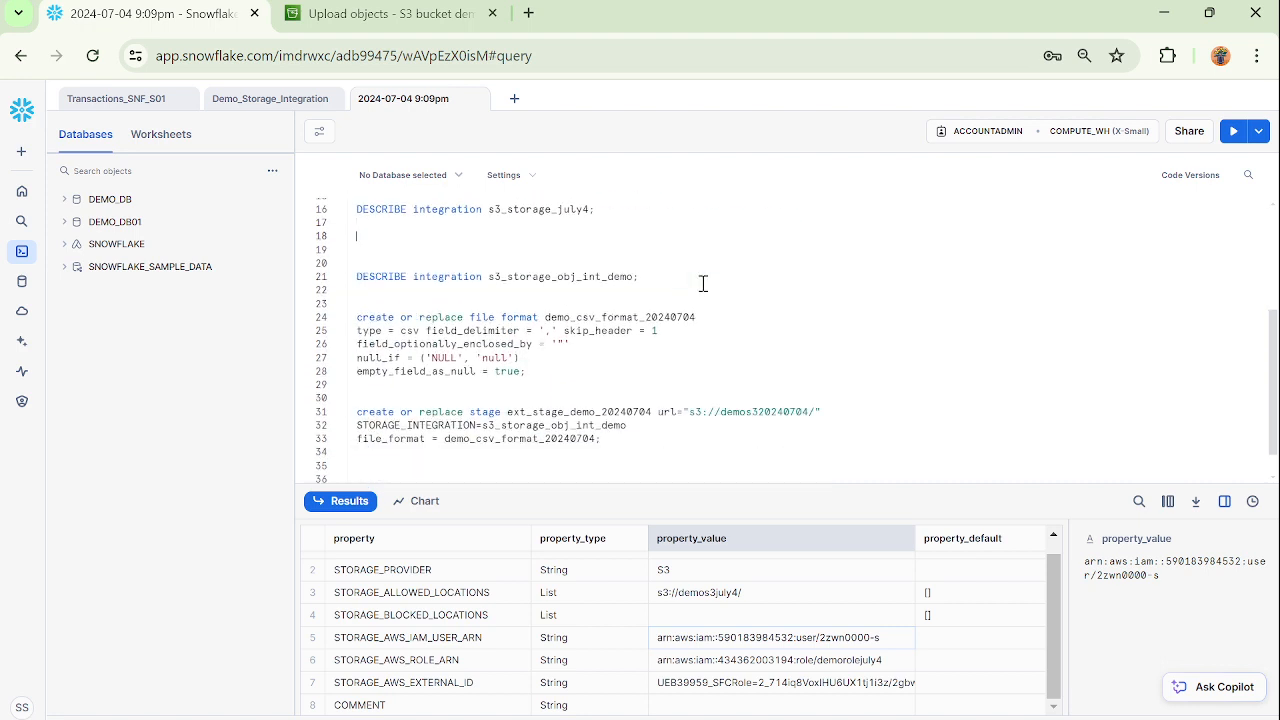
Rename the file format in its create statement to demo_csv_format_july4 and try to run that statement.
drag(700, 317, 648, 318)
key(BackSpace)
drag(553, 377, 357, 317)
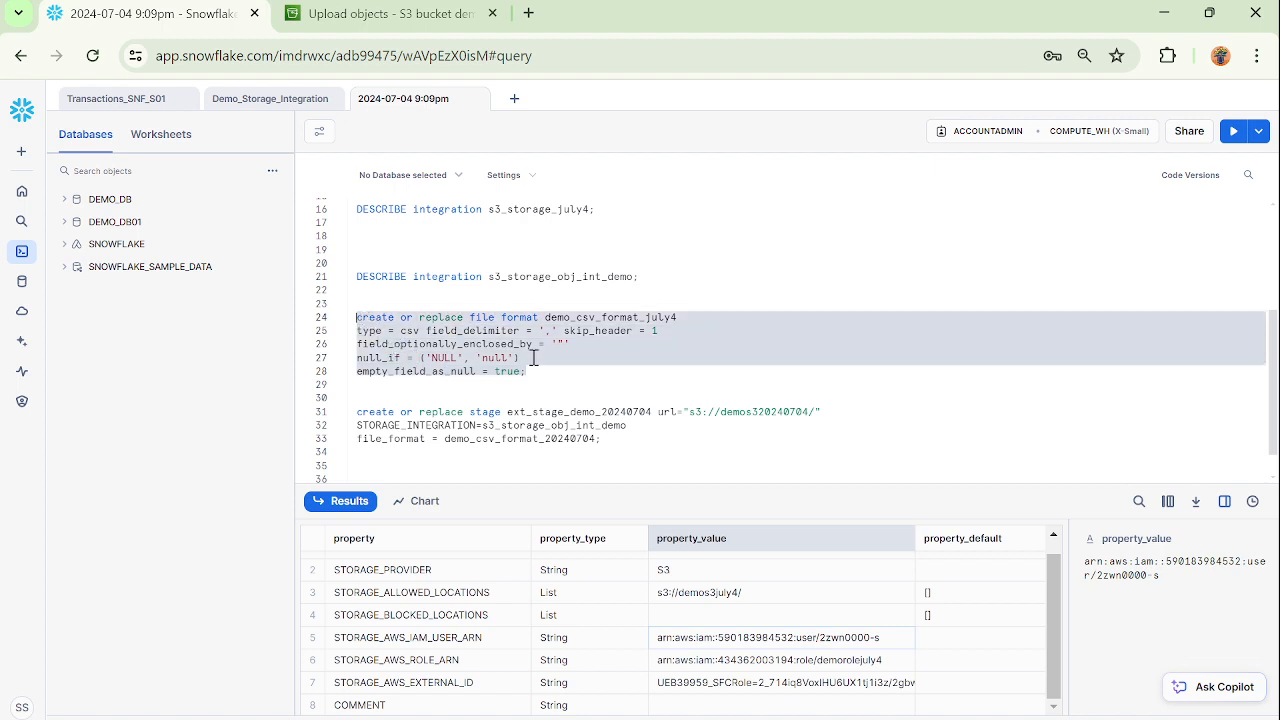
double_click(592, 320)
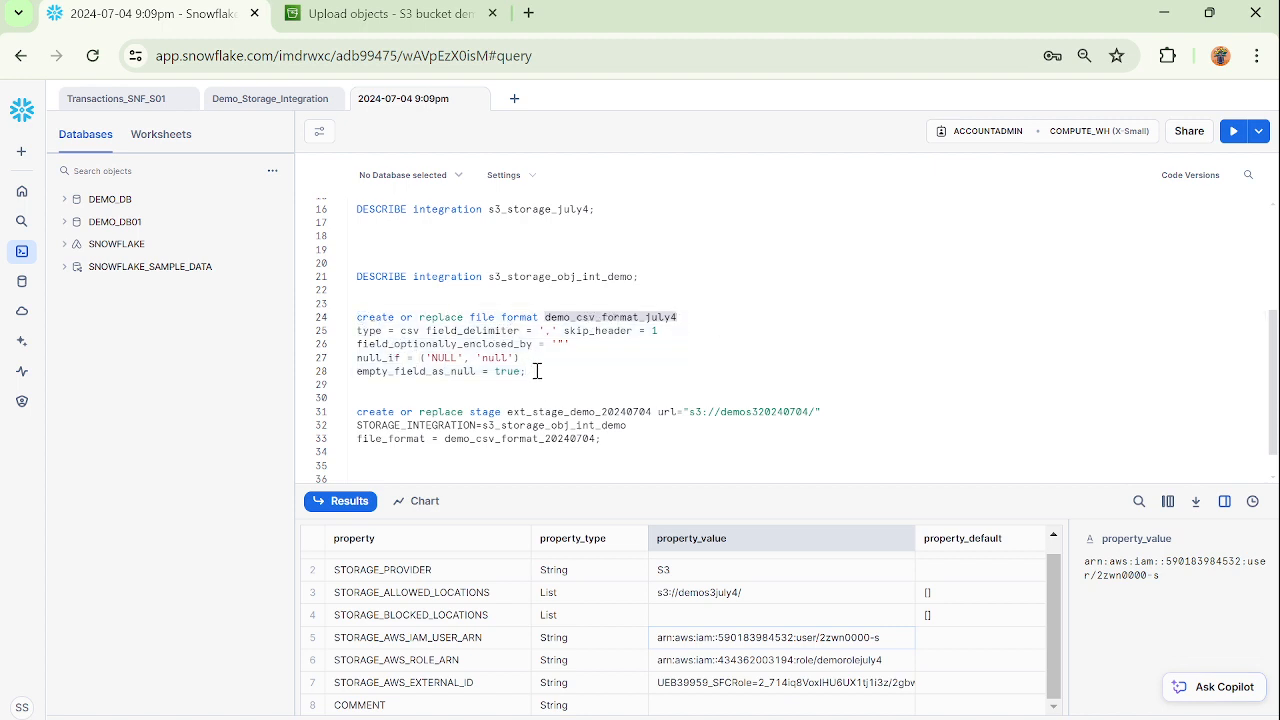
drag(537, 371, 357, 317)
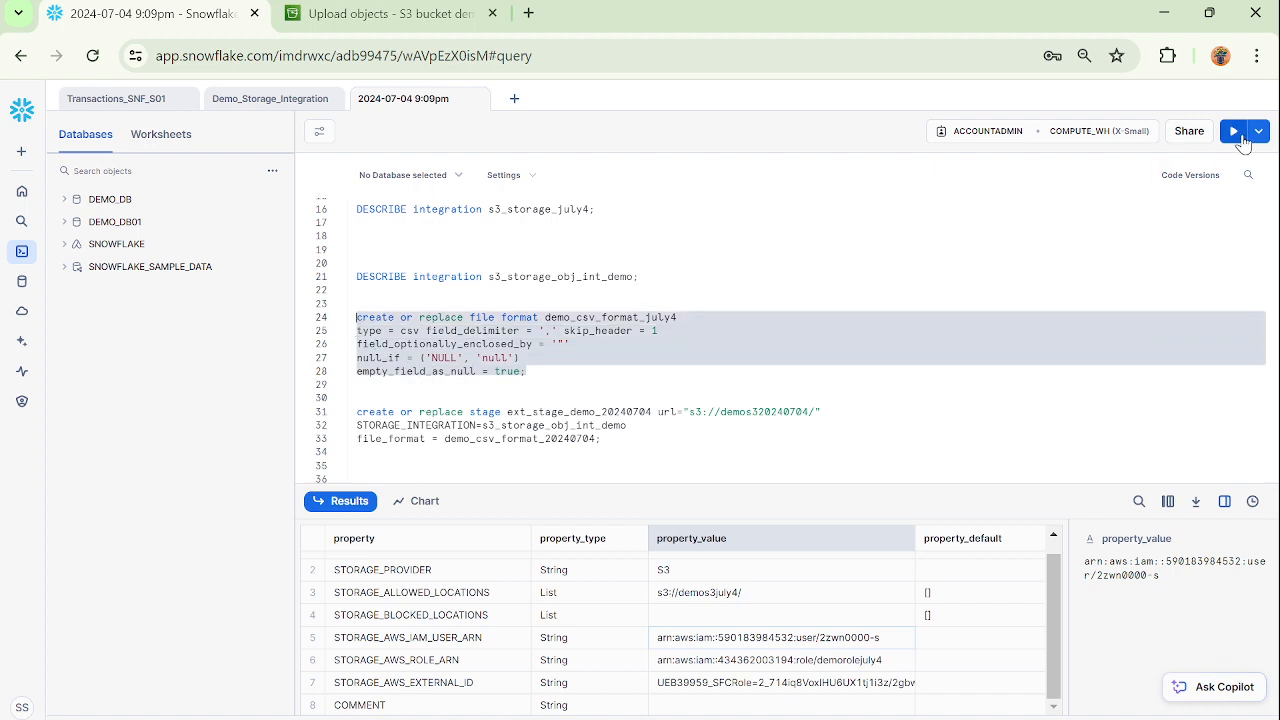
click(1242, 142)
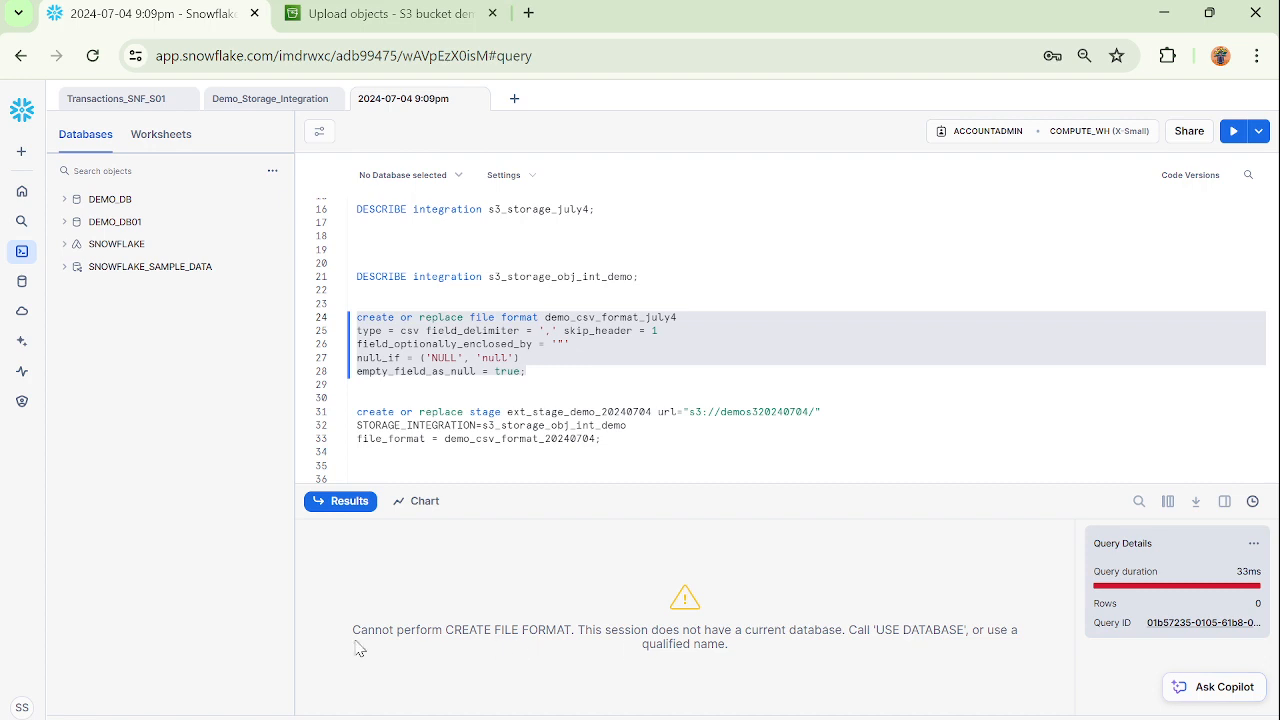
Examine the query error, the file format and s3_storage_july4 integration statements, and the available databases.
drag(359, 634, 788, 660)
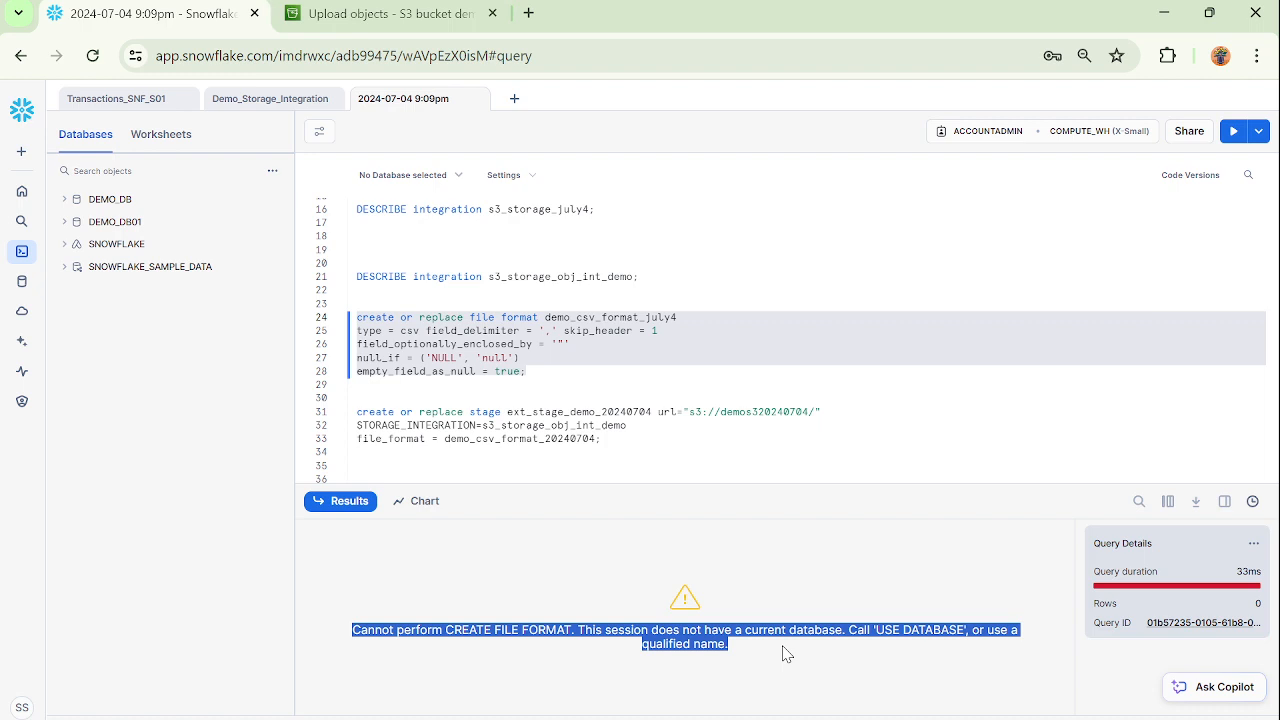
click(536, 357)
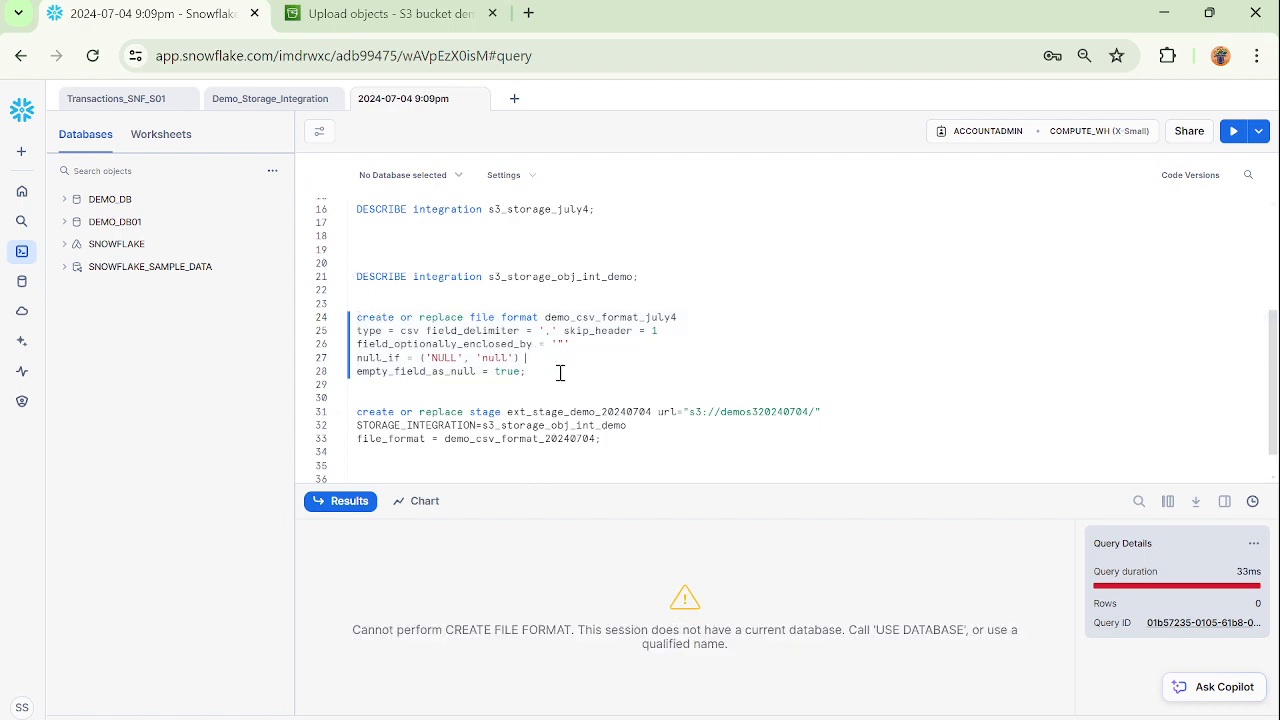
double_click(522, 317)
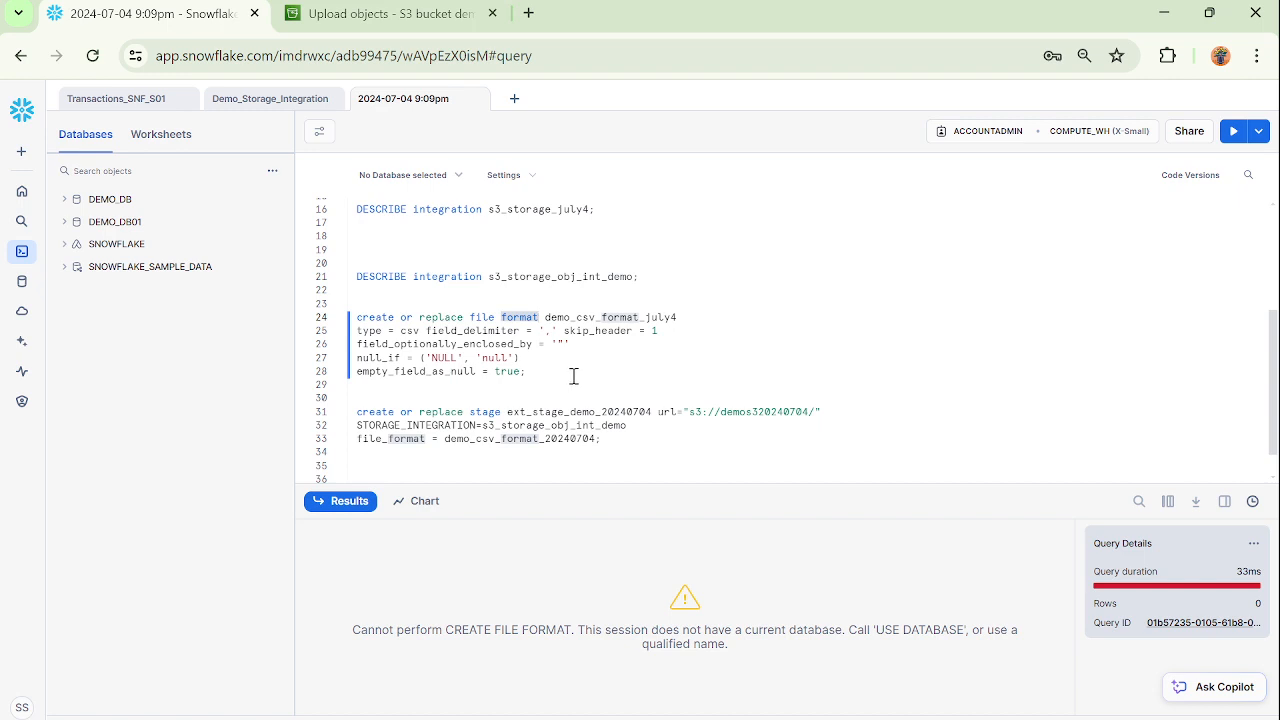
scroll(574, 376, up, 3)
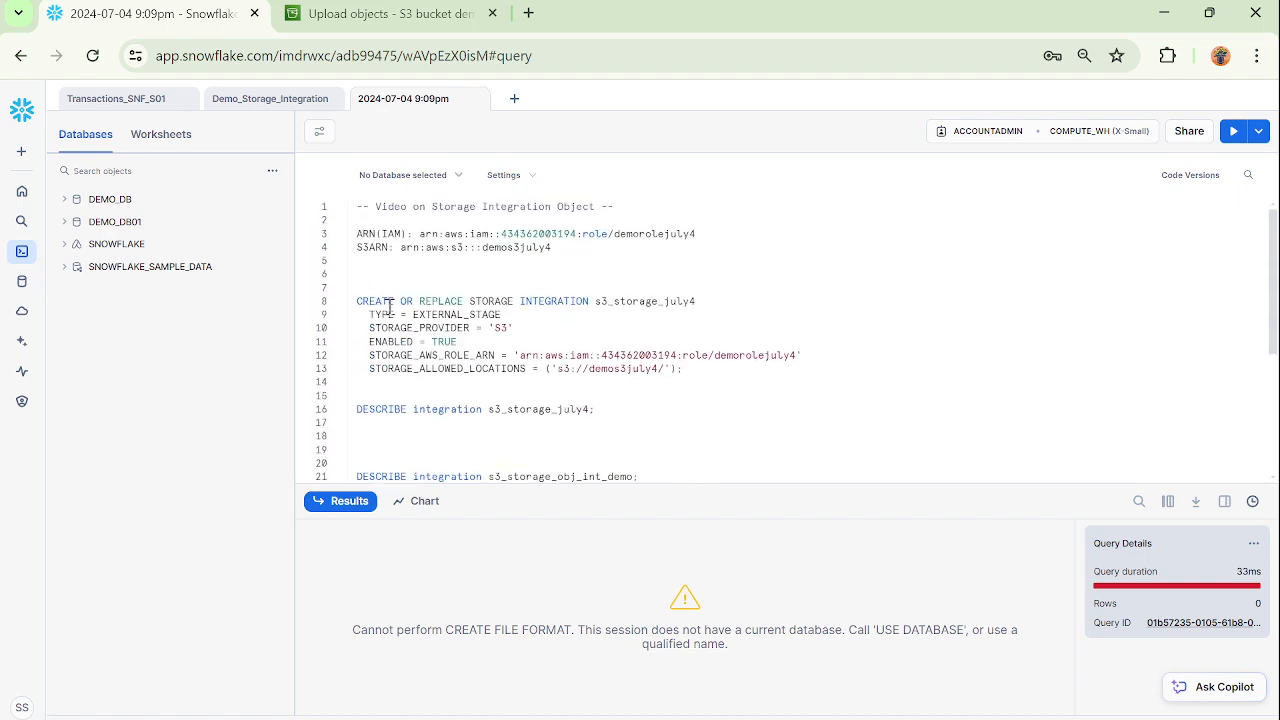
drag(356, 302, 699, 374)
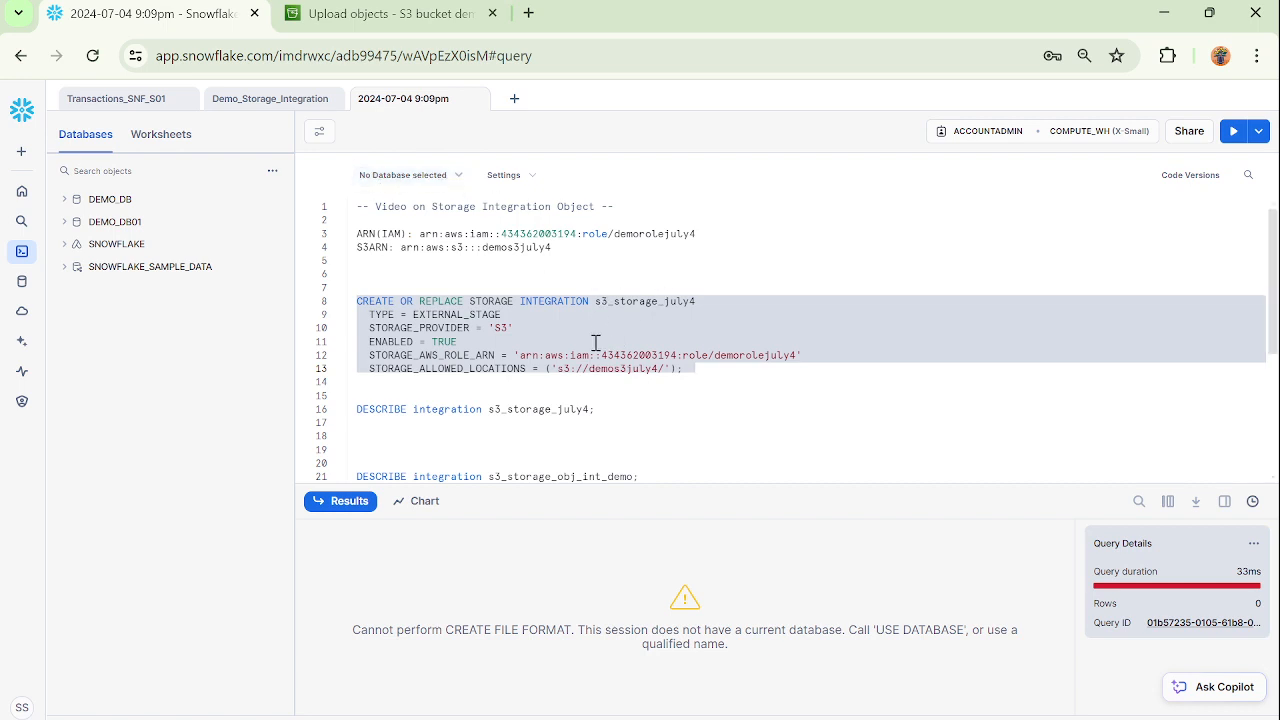
click(665, 301)
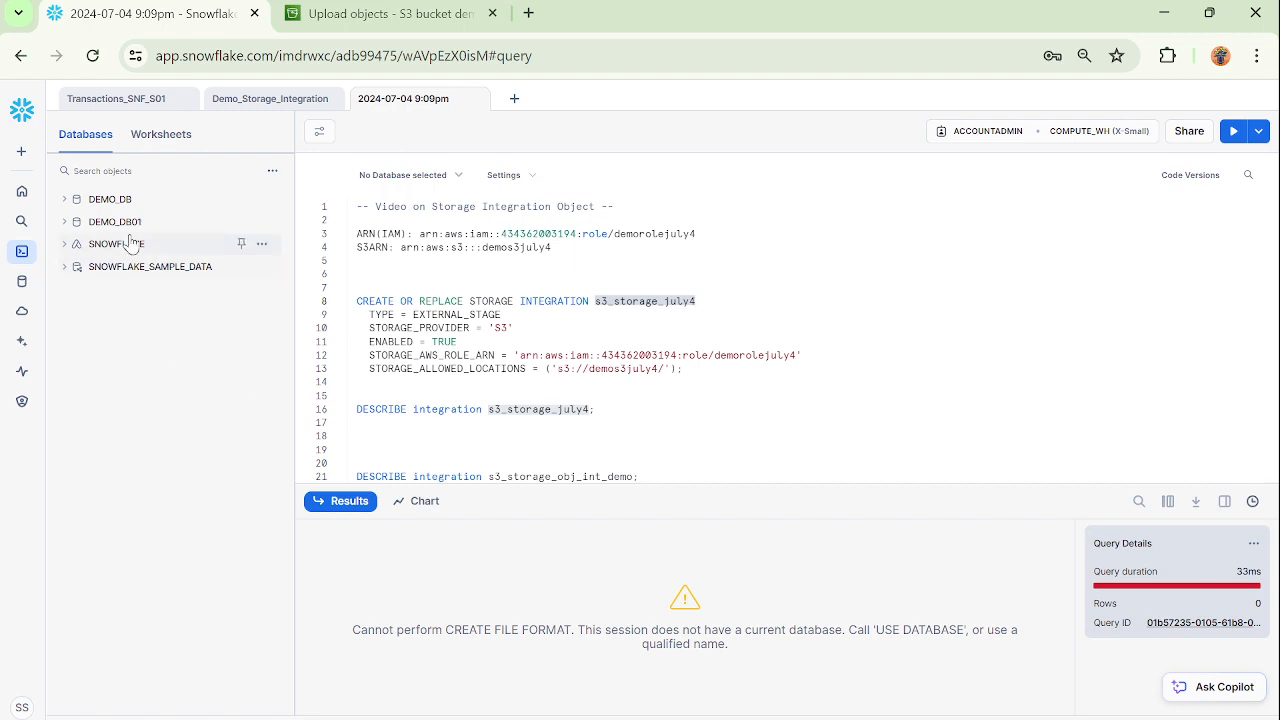
mouse_move(112, 200)
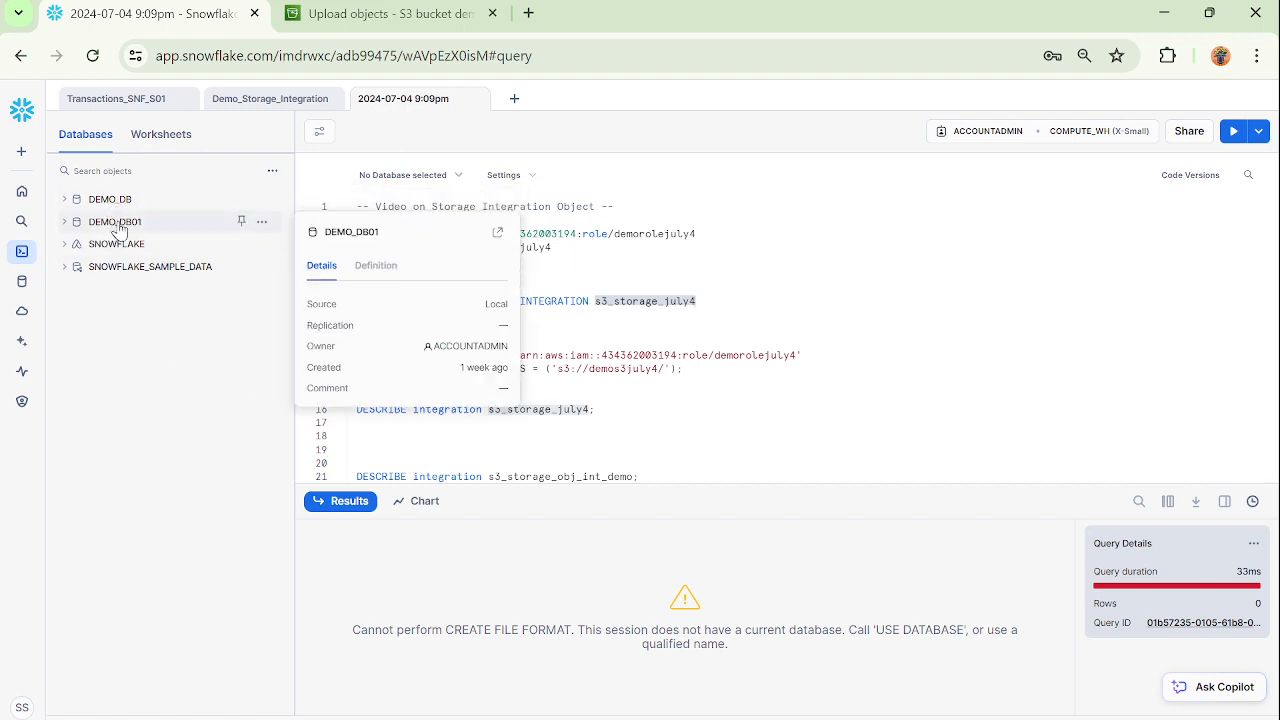
scroll(665, 334, down, 5)
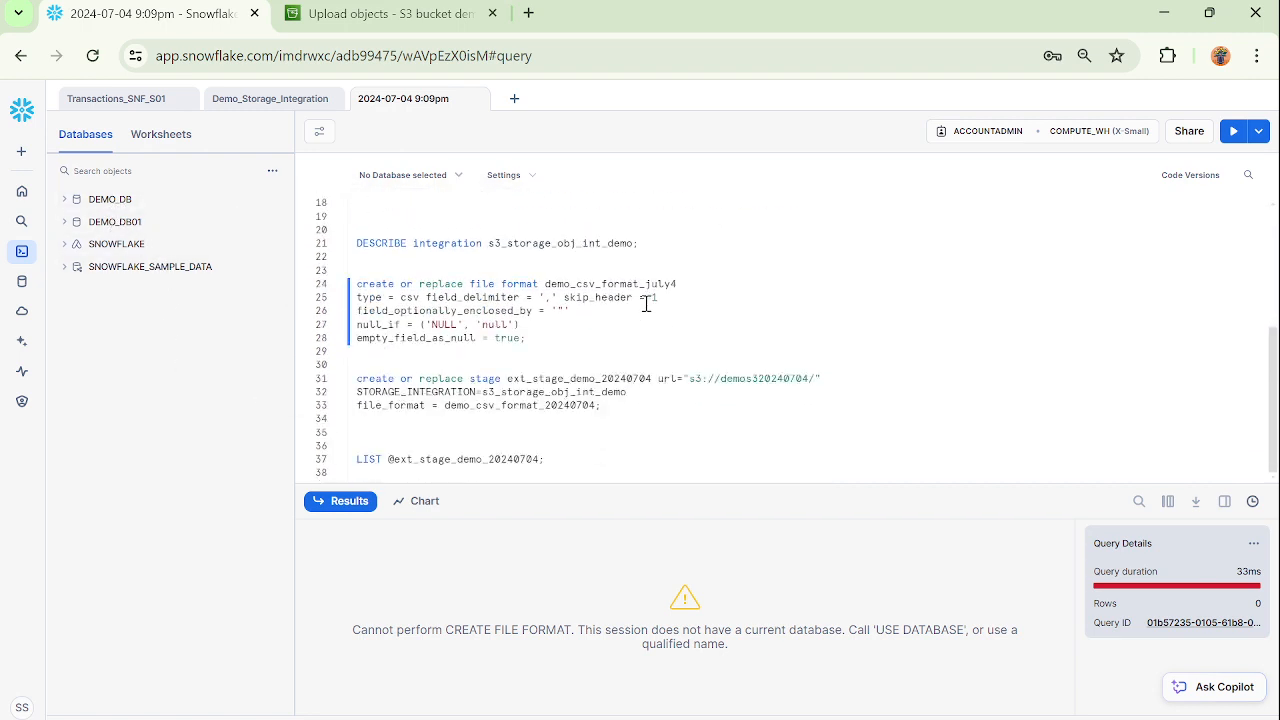
double_click(646, 285)
key(ctrl+c)
Set the worksheet context to database DEMO_DB and schema DEMO_SCHEMA, and run the create statement for demo_csv_format_july4.
click(433, 177)
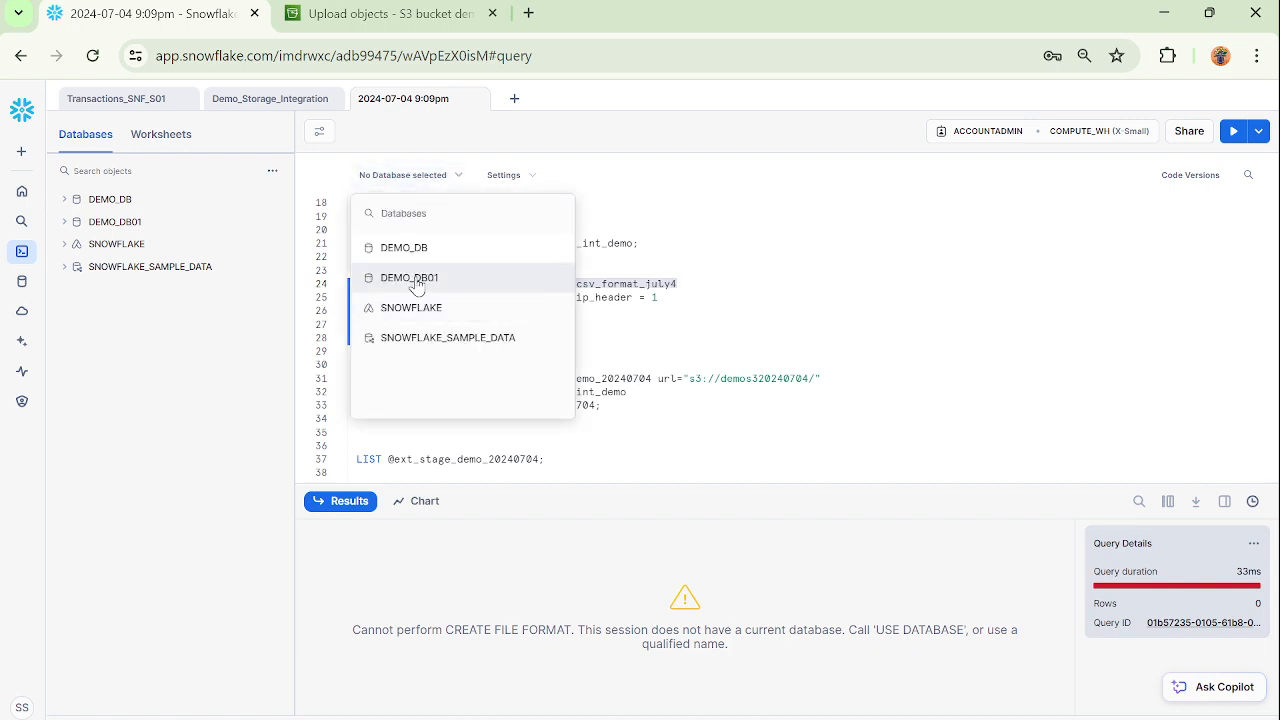
click(415, 250)
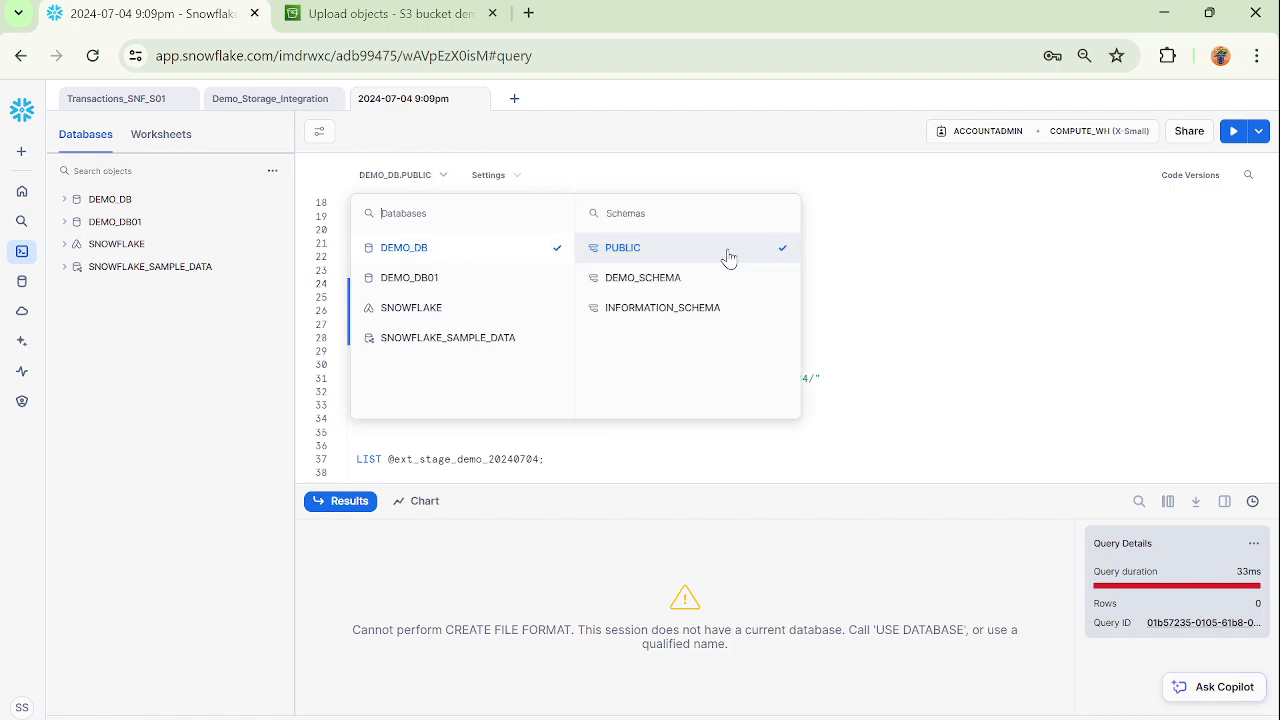
click(658, 282)
click(884, 344)
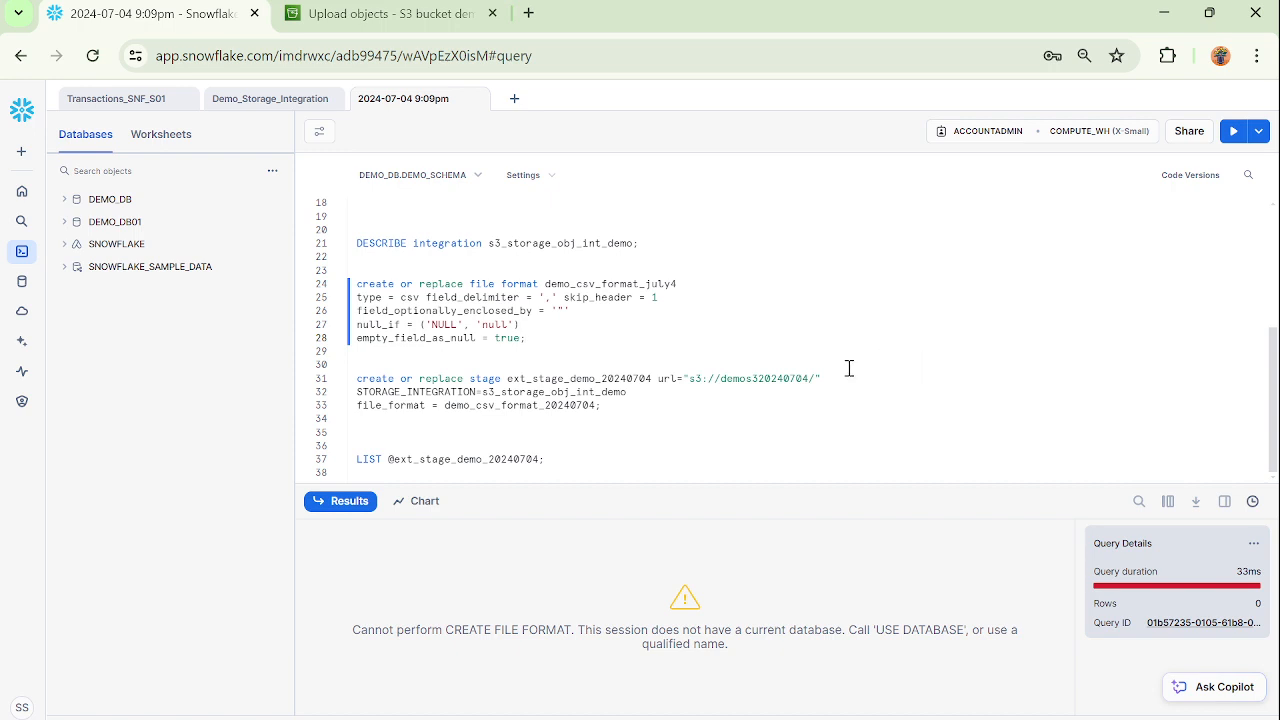
drag(524, 338, 354, 285)
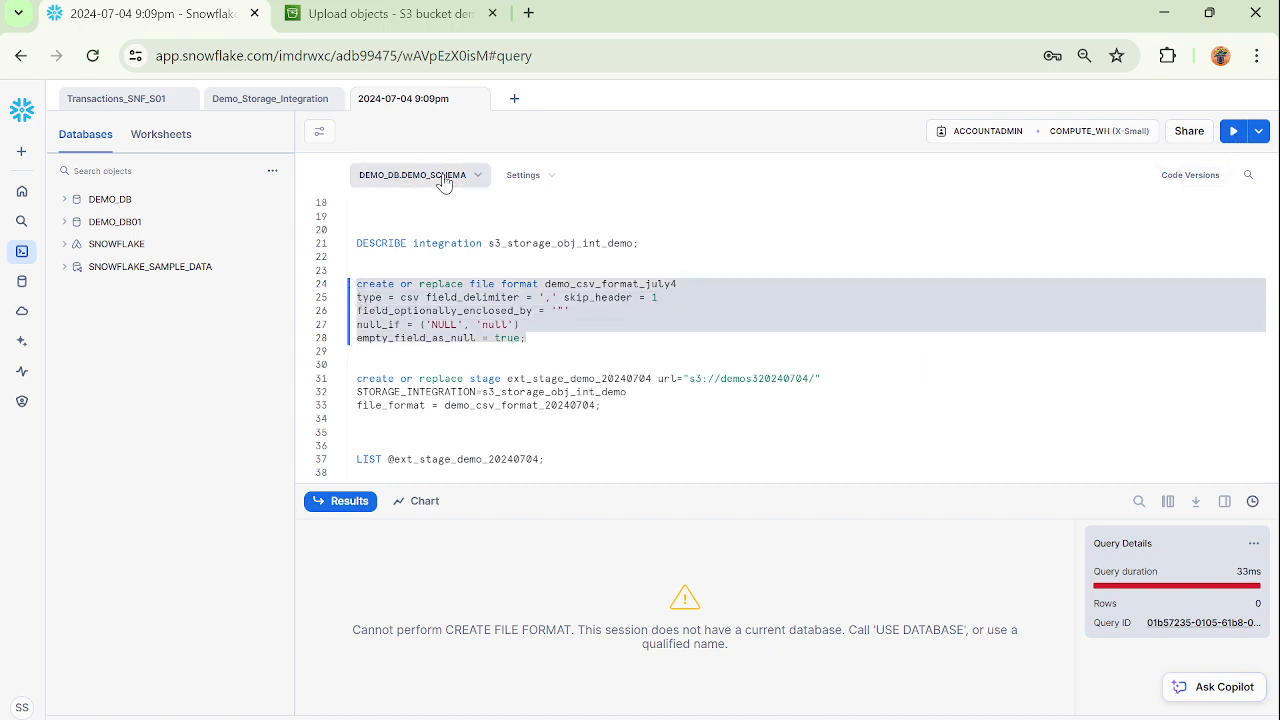
click(1233, 131)
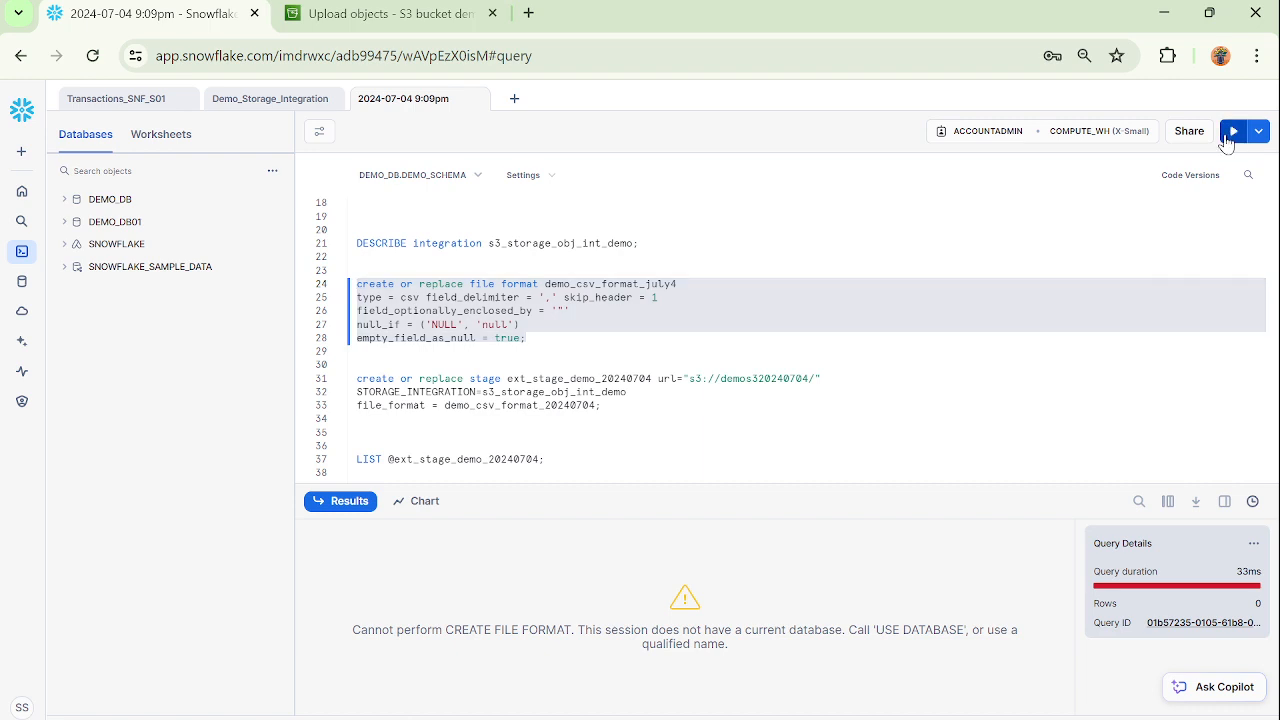
Copy the name demo_csv_format_july4 and use it as the file_format in the create stage statement.
double_click(670, 284)
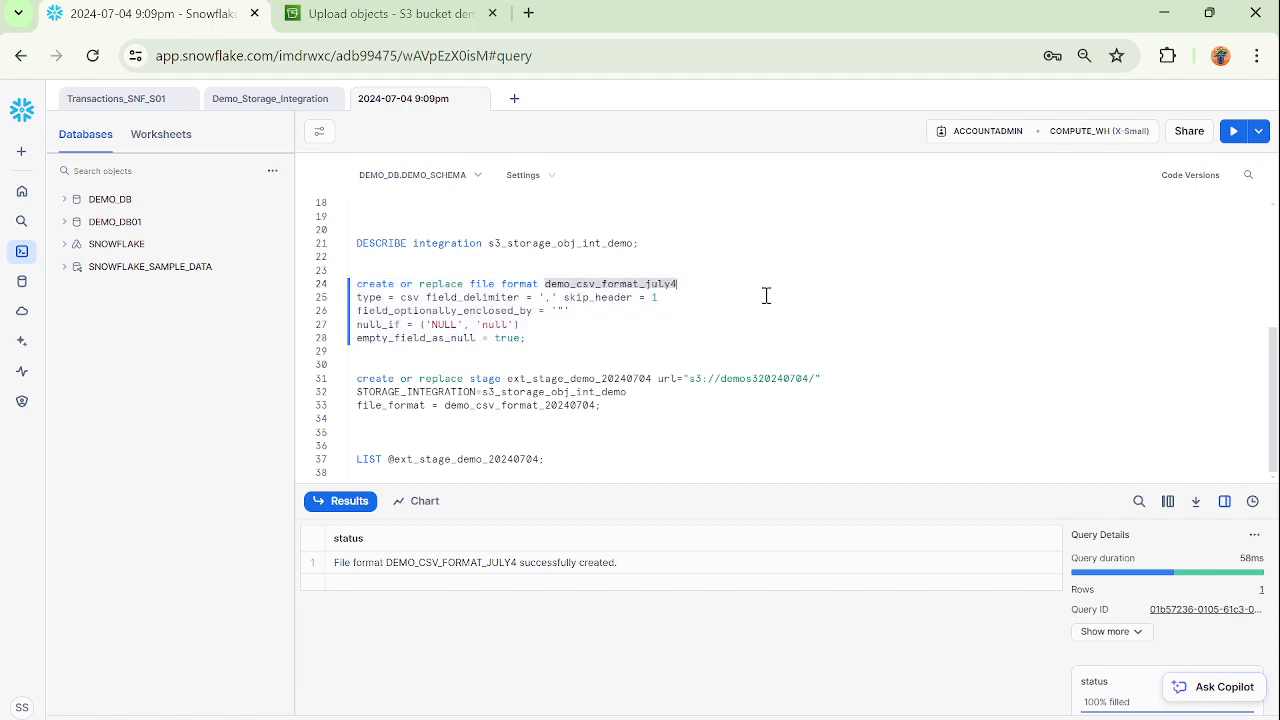
double_click(563, 407)
key(ctrl+v)
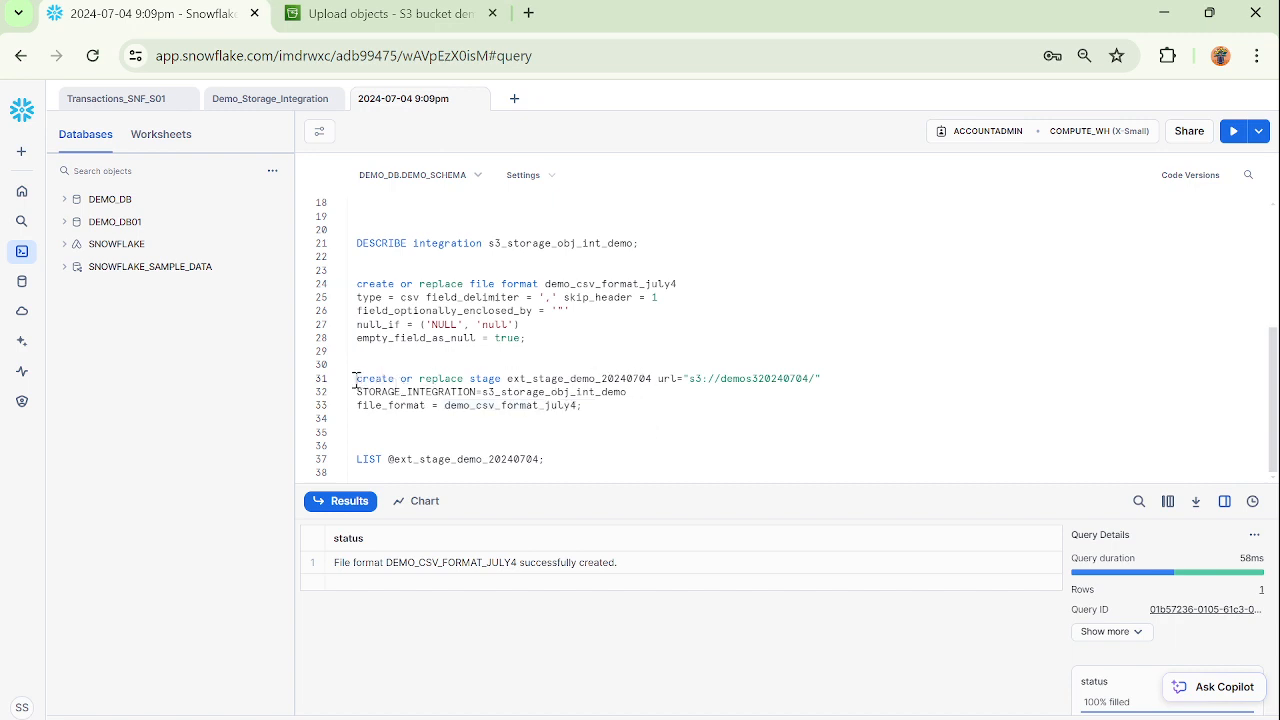
Rename the stage in the create stage statement to ext_stage_demo_july4.
drag(355, 378, 541, 382)
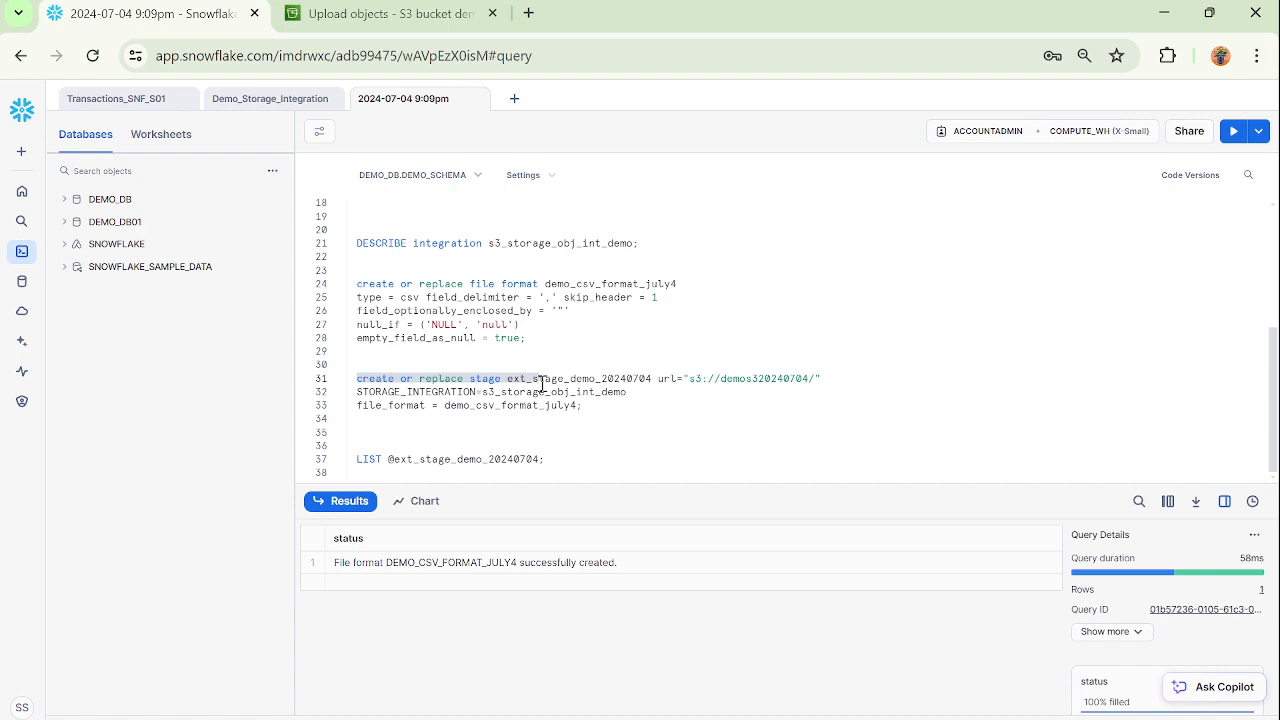
click(517, 428)
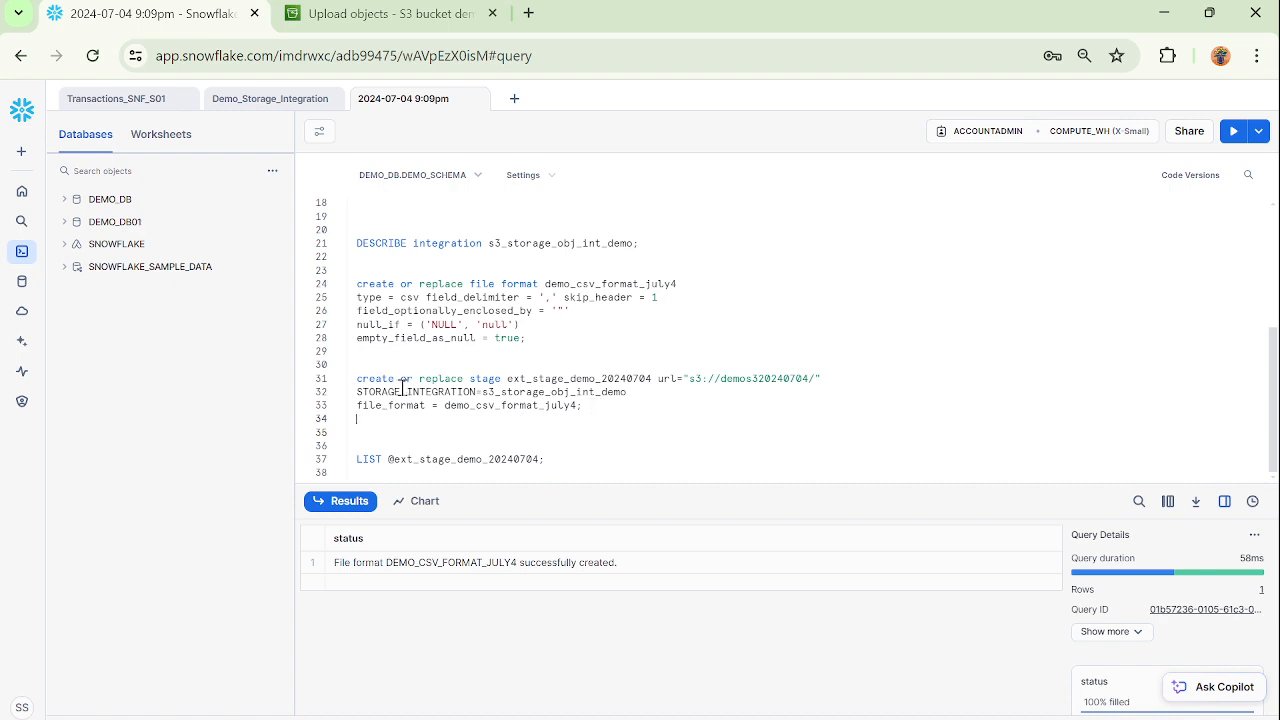
drag(357, 379, 609, 413)
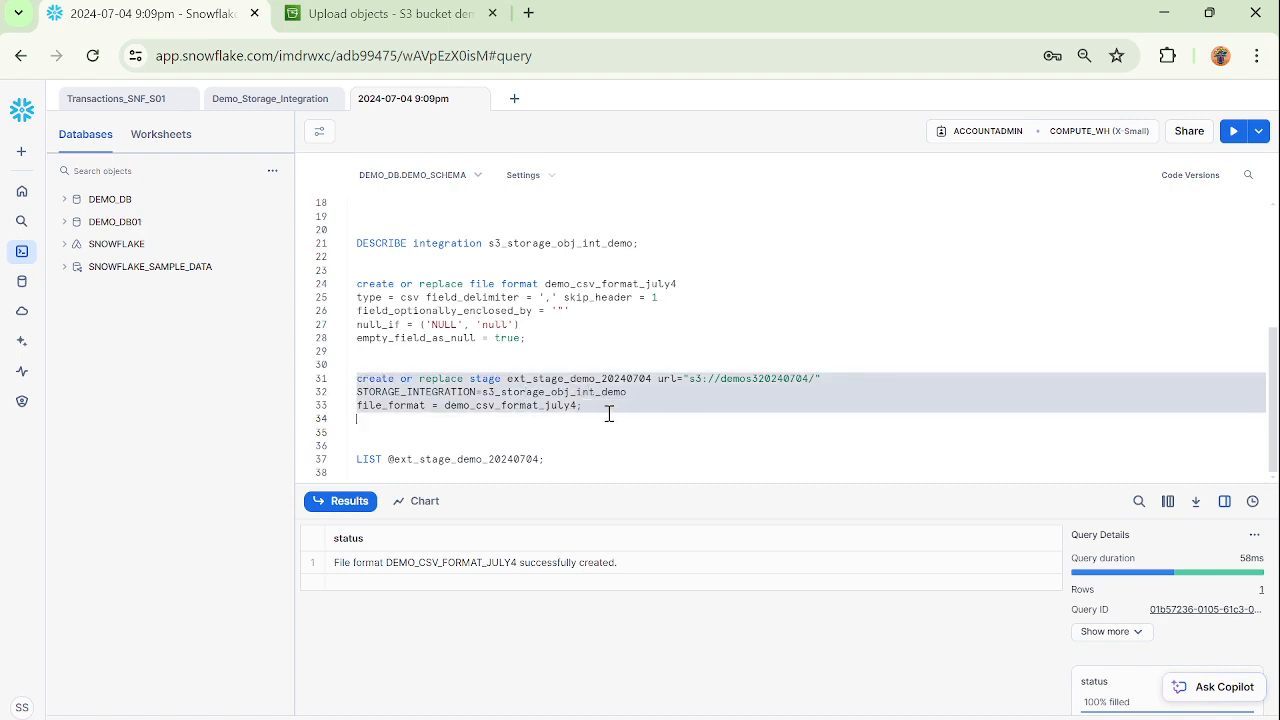
click(620, 418)
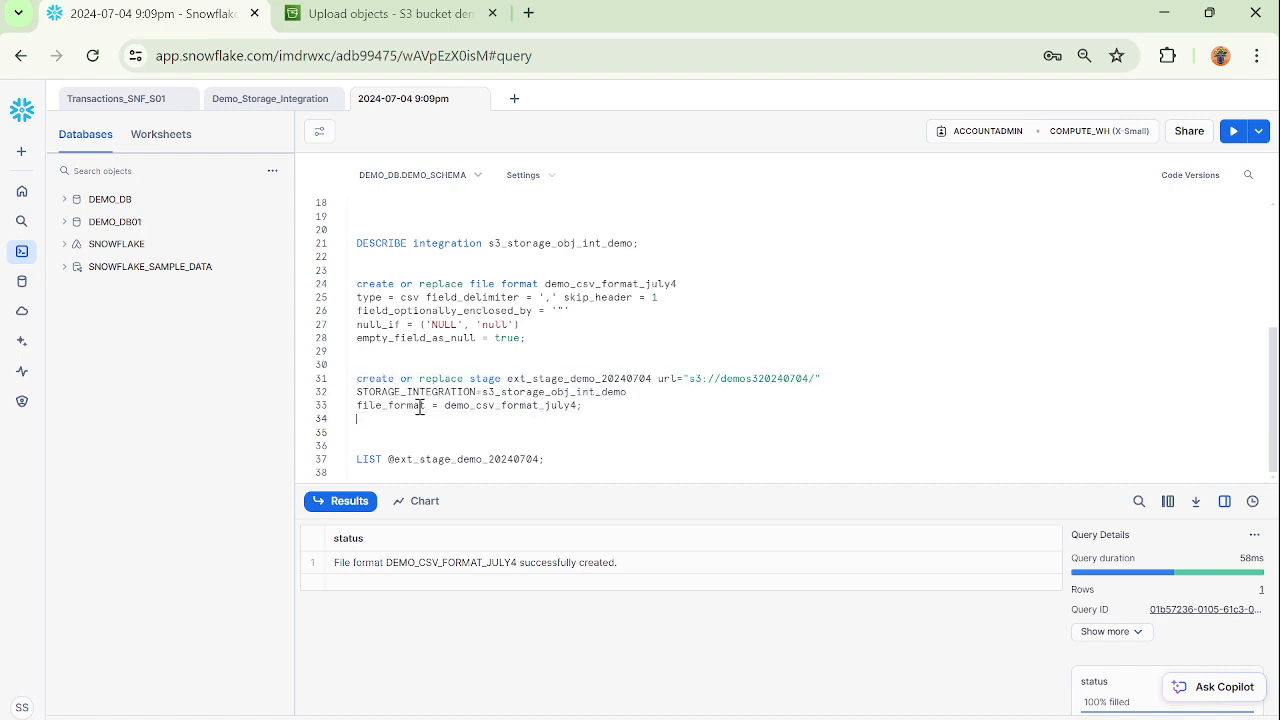
click(653, 379)
key(shift+Left)
key(shift+Left)
key(shift+Left)
key(shift+Left)
key(shift+Left)
key(shift+Left)
key(shift+Left)
key(shift+Left)
text(july4)
Copy the allowed location s3://demos3july4/ from the storage integration statement and paste it as the stage's url.
double_click(753, 378)
scroll(770, 372, up, 4)
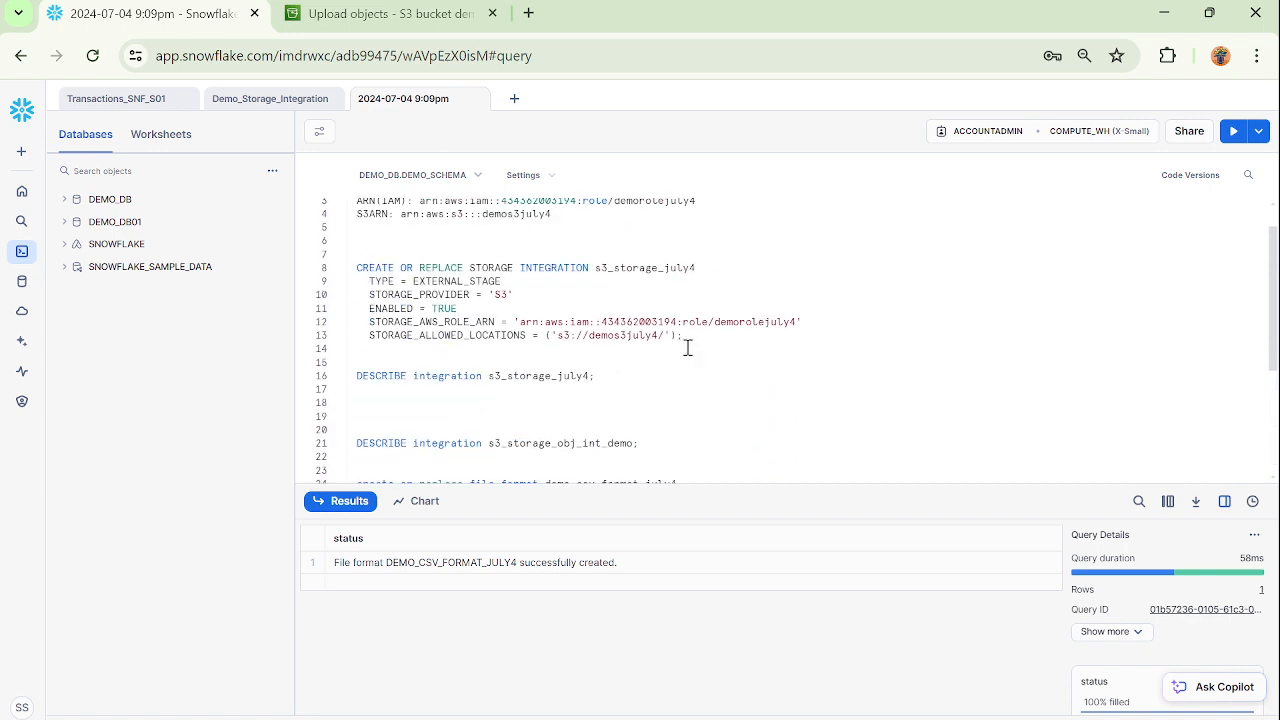
double_click(630, 340)
drag(557, 336, 664, 339)
key(ctrl+c)
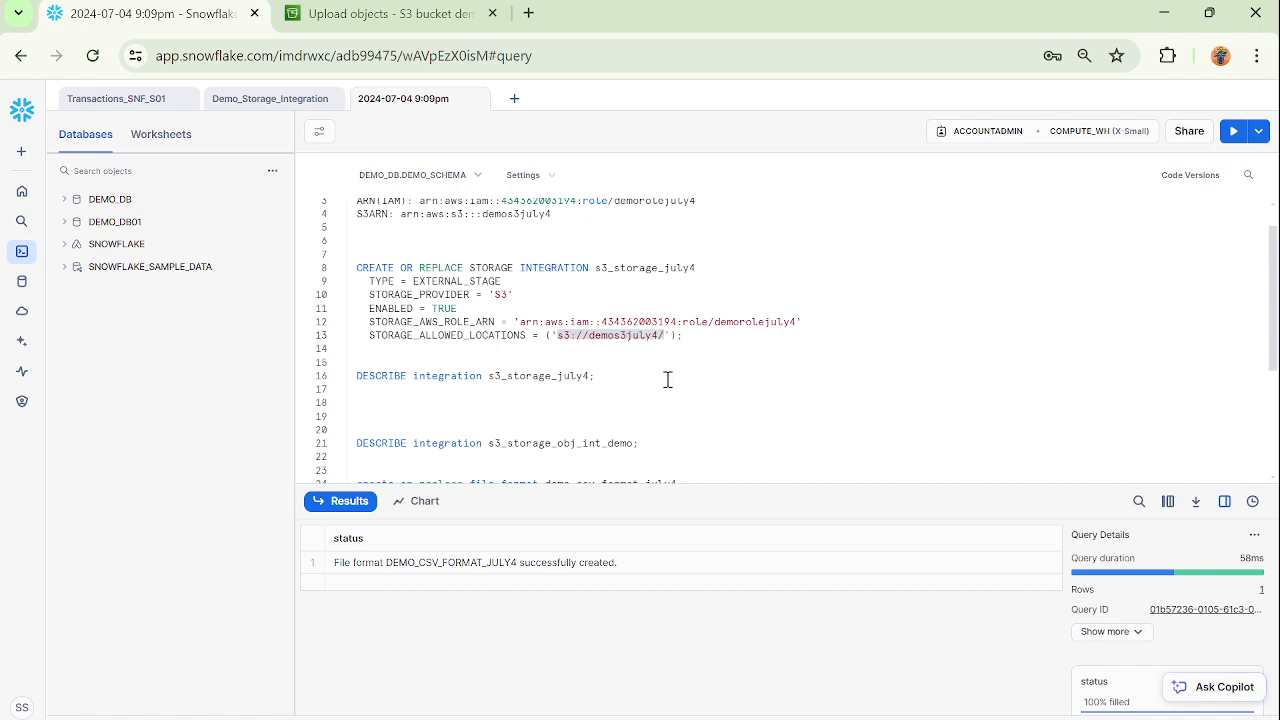
scroll(690, 420, down, 4)
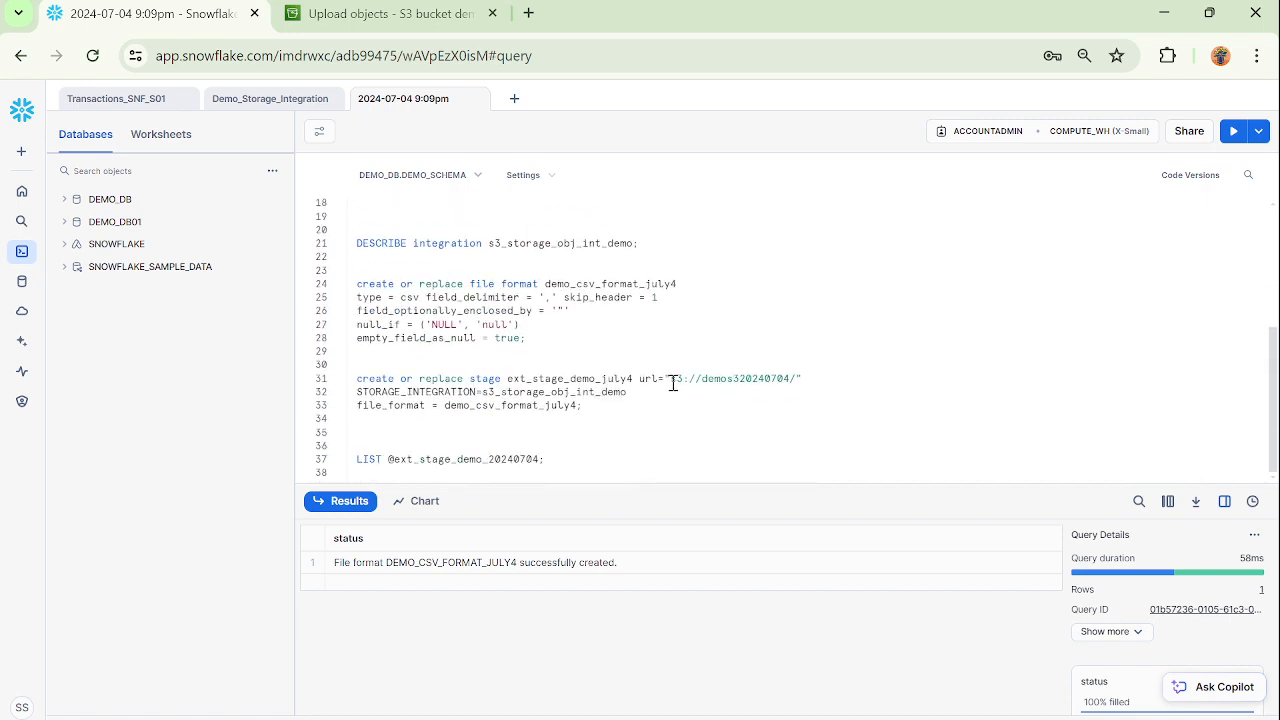
drag(671, 380, 795, 380)
key(ctrl+v)
Set the stage's STORAGE_INTEGRATION to s3_storage_july4, copied from the integration statement, and run the create stage statement.
double_click(600, 245)
scroll(705, 290, up, 2)
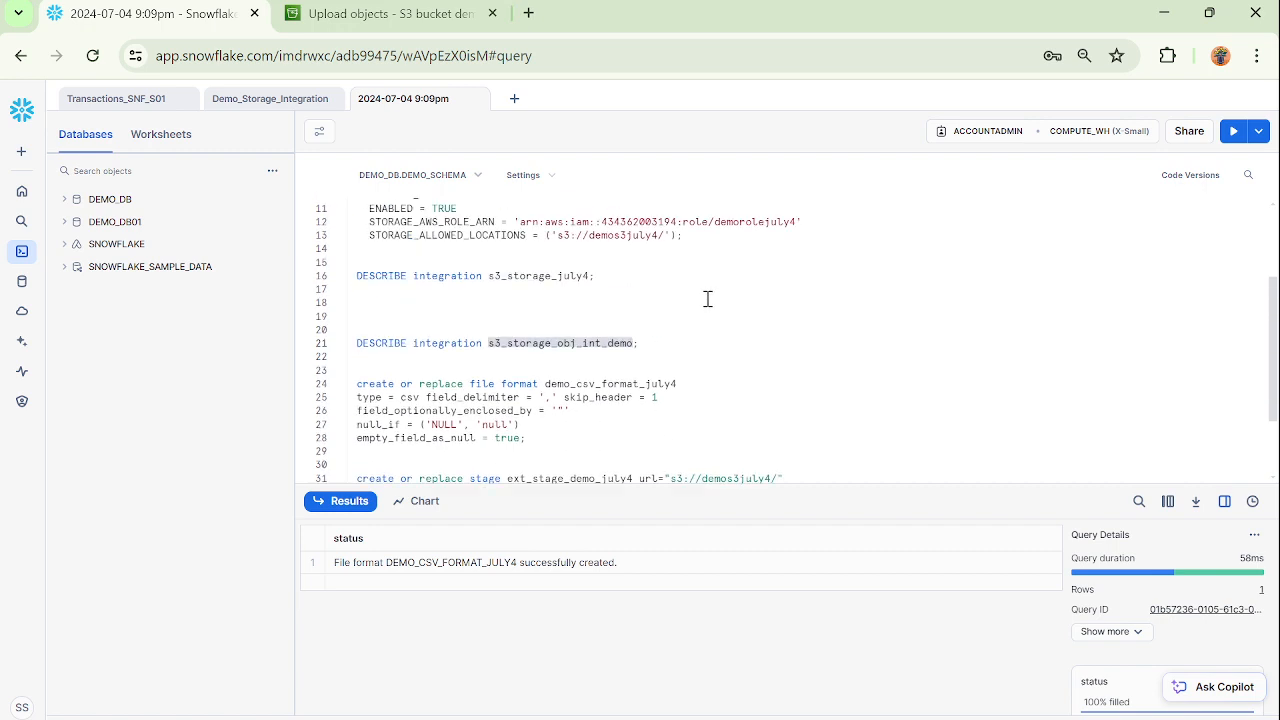
scroll(707, 299, up, 2)
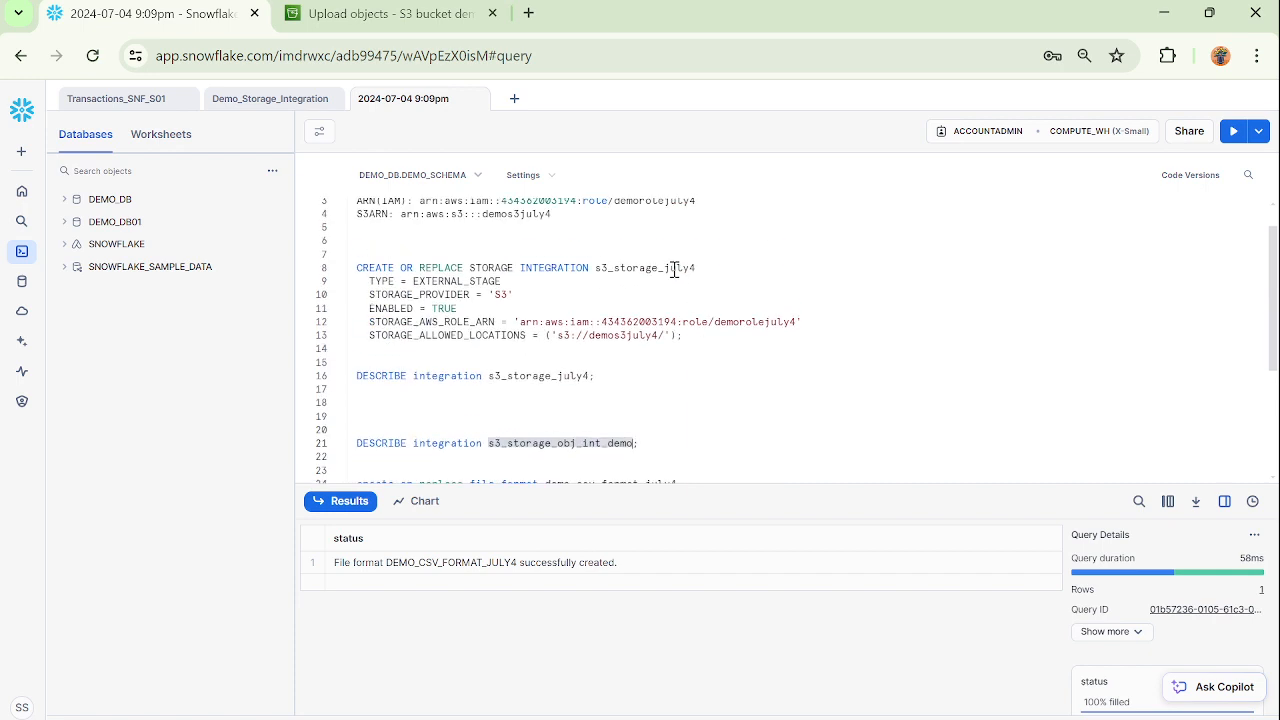
double_click(680, 268)
key(ctrl+c)
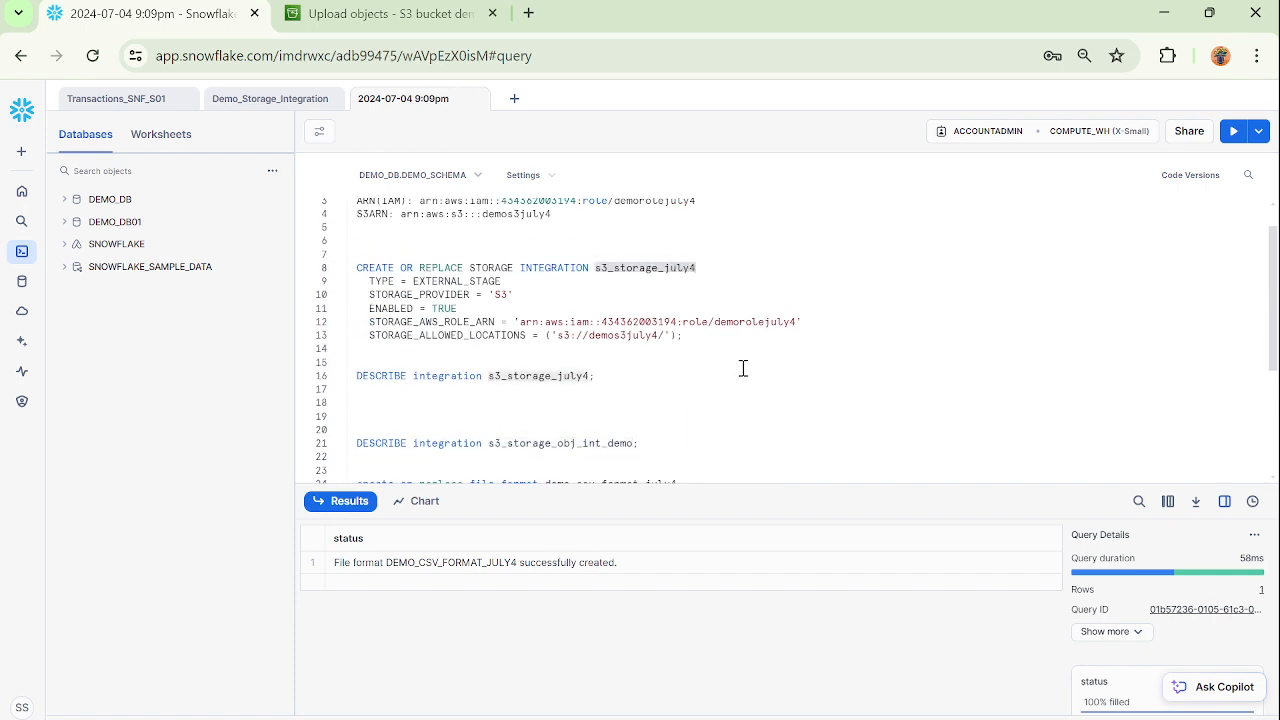
scroll(743, 368, down, 4)
double_click(608, 393)
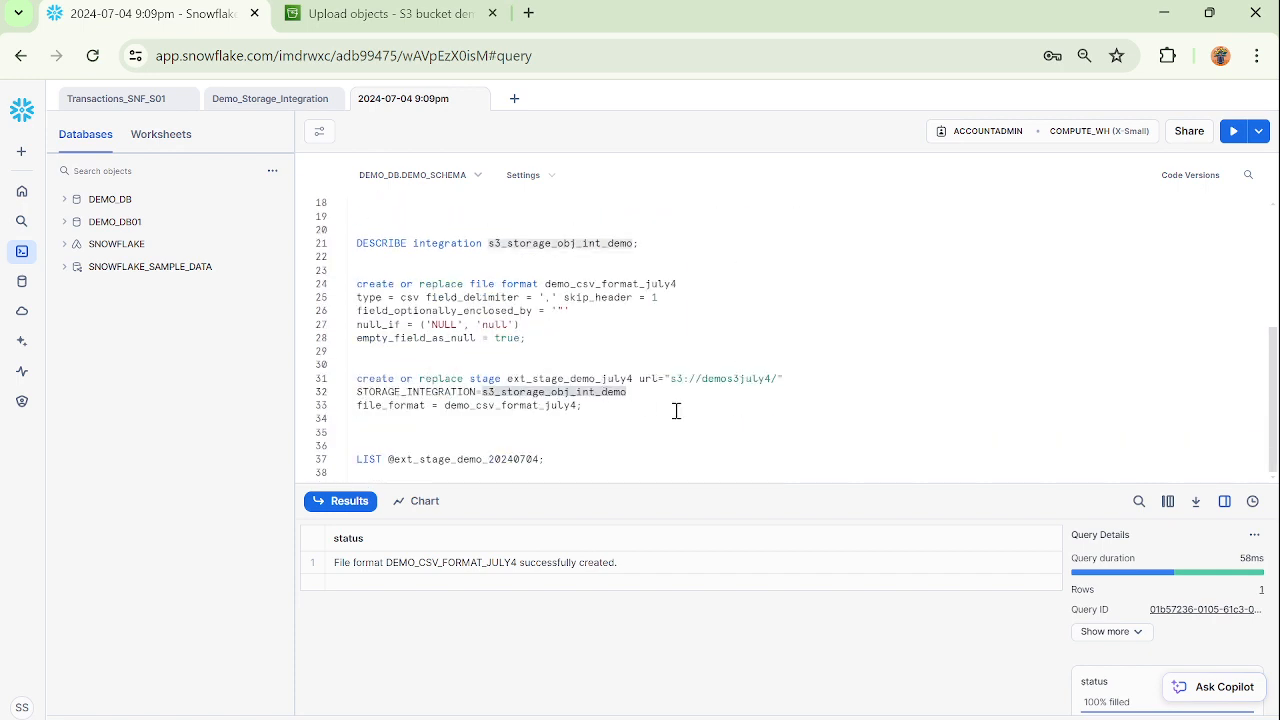
key(ctrl+v)
drag(582, 405, 352, 378)
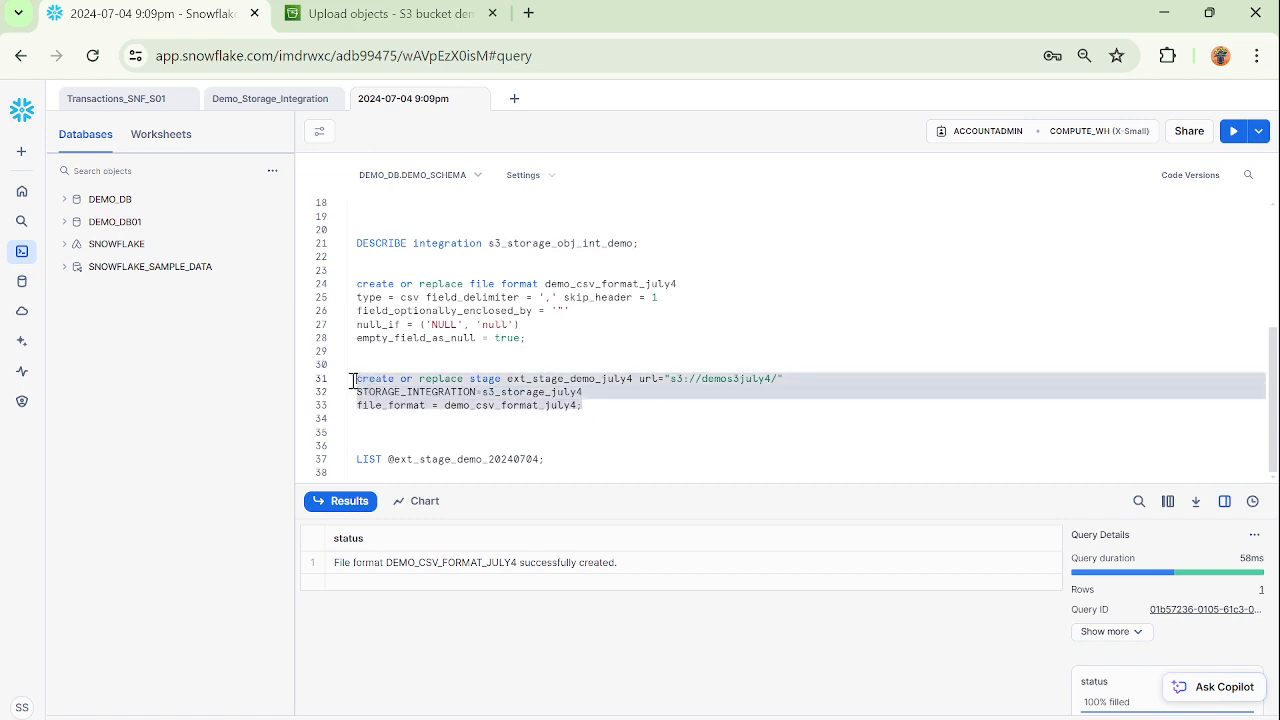
click(1234, 131)
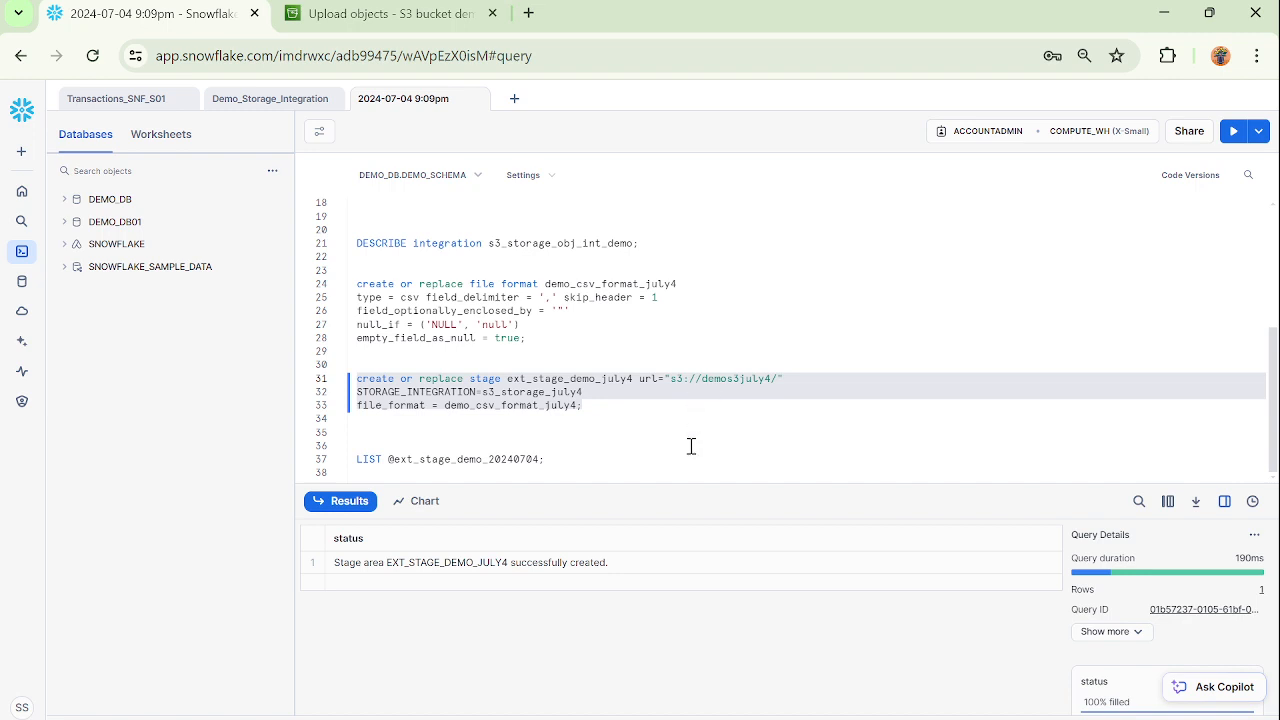
Switch to the AWS S3 console and open the demos3july4 bucket to check its objects, and return to the Snowflake worksheet.
click(382, 13)
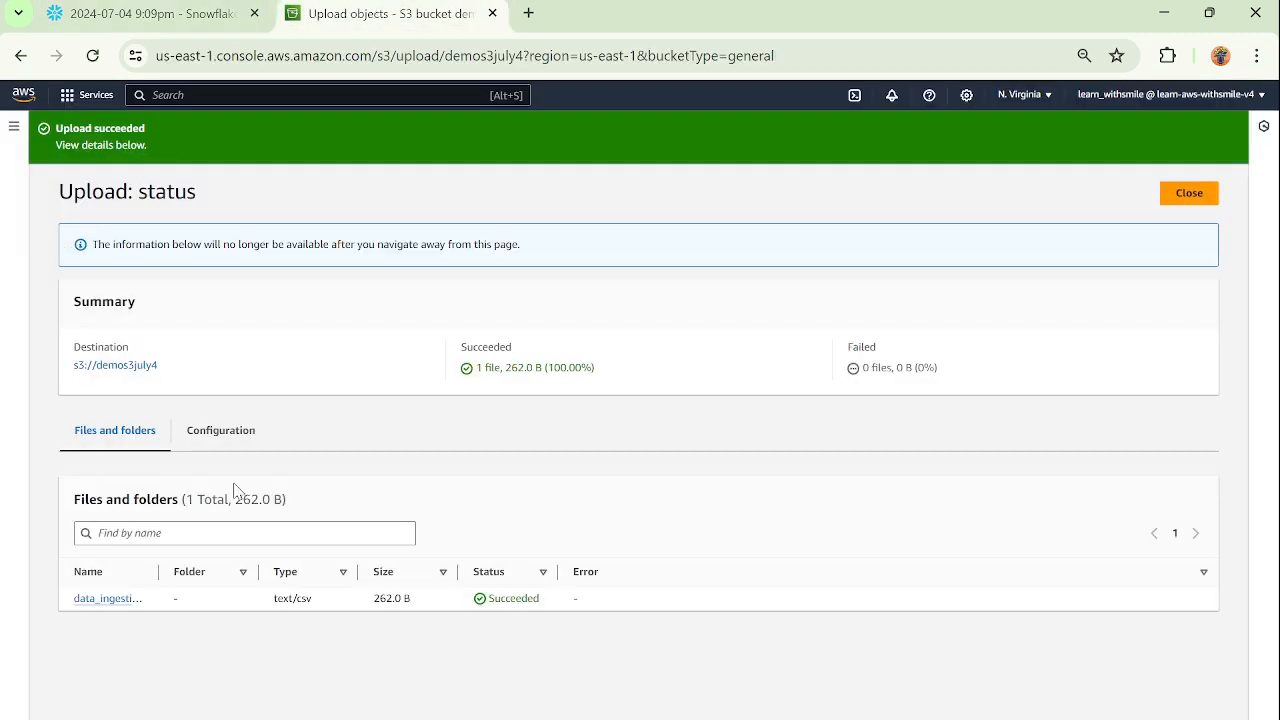
click(120, 366)
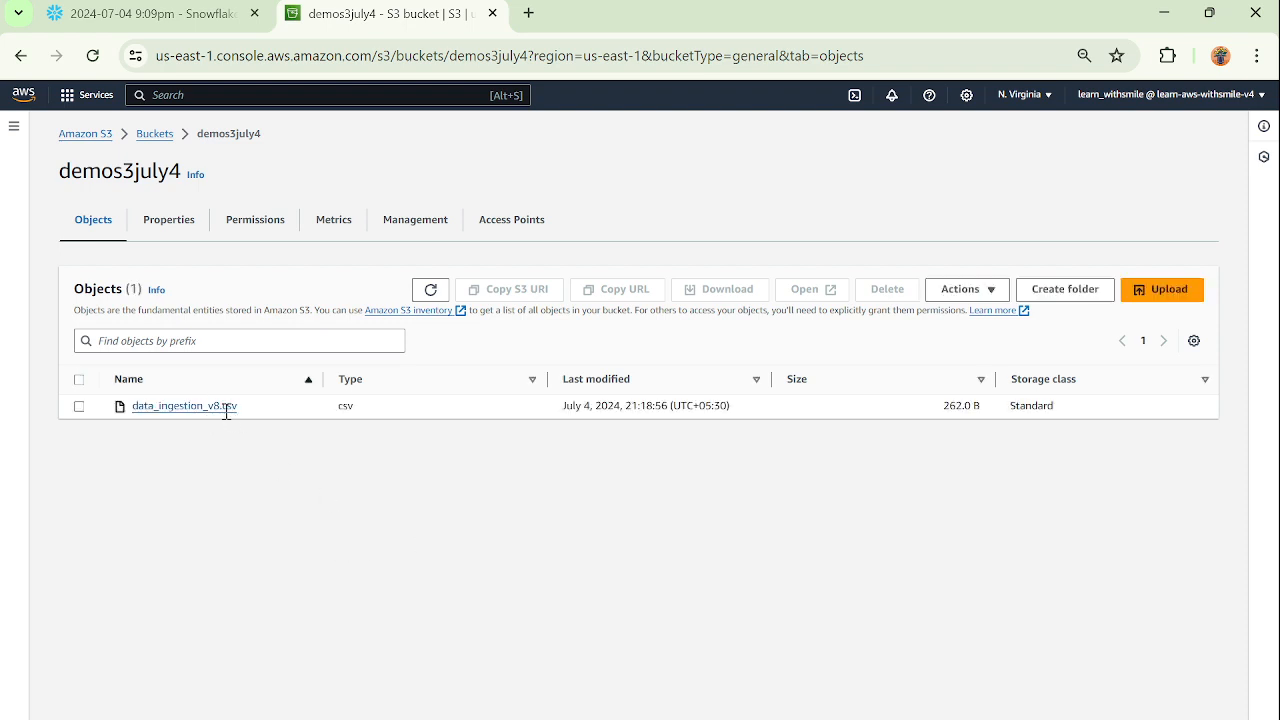
click(180, 18)
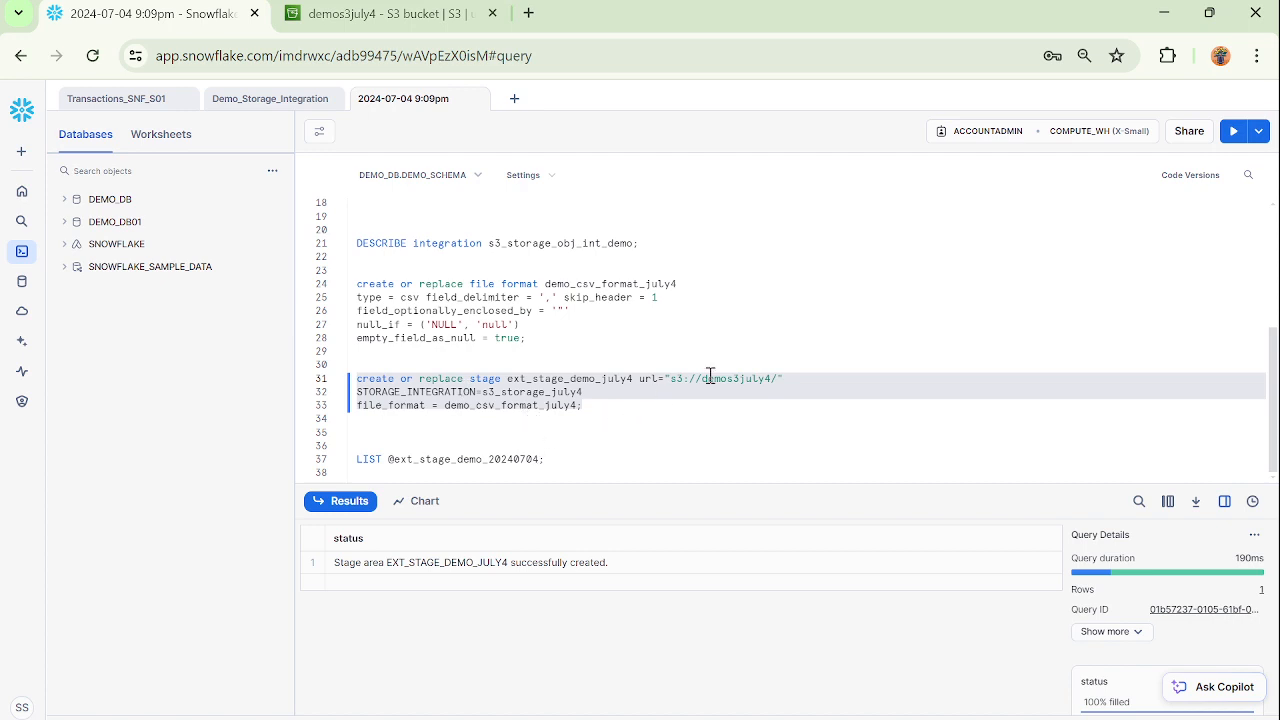
Replace the stage name in the LIST statement with ext_stage_demo_july4, and run it to inspect the listed file's name and last_modified value.
double_click(580, 380)
key(ctrl+c)
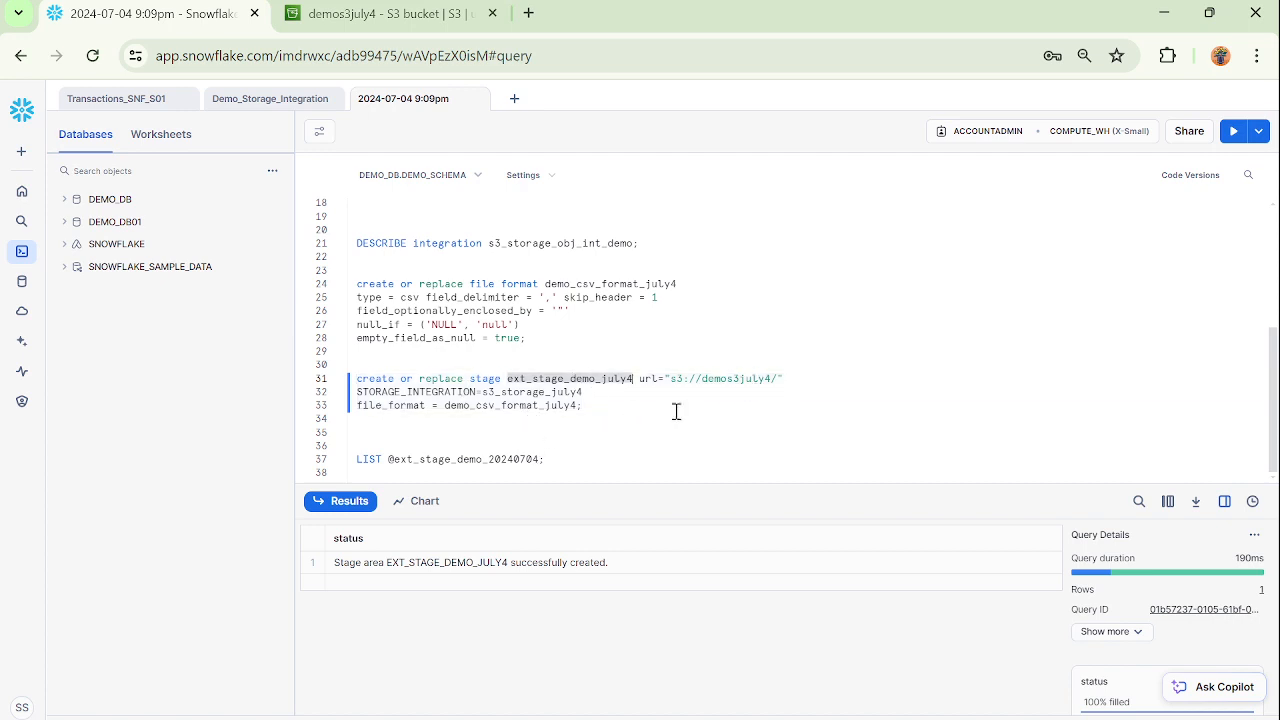
double_click(503, 458)
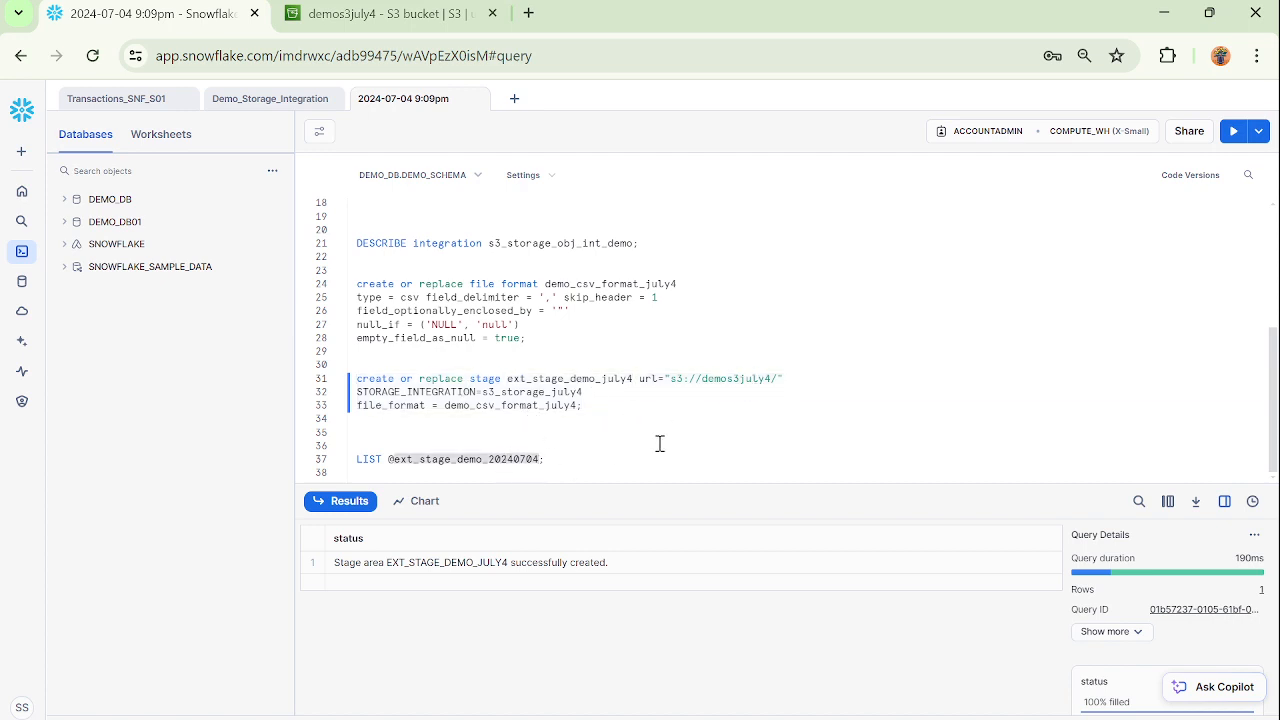
key(ctrl+v)
drag(543, 460, 343, 466)
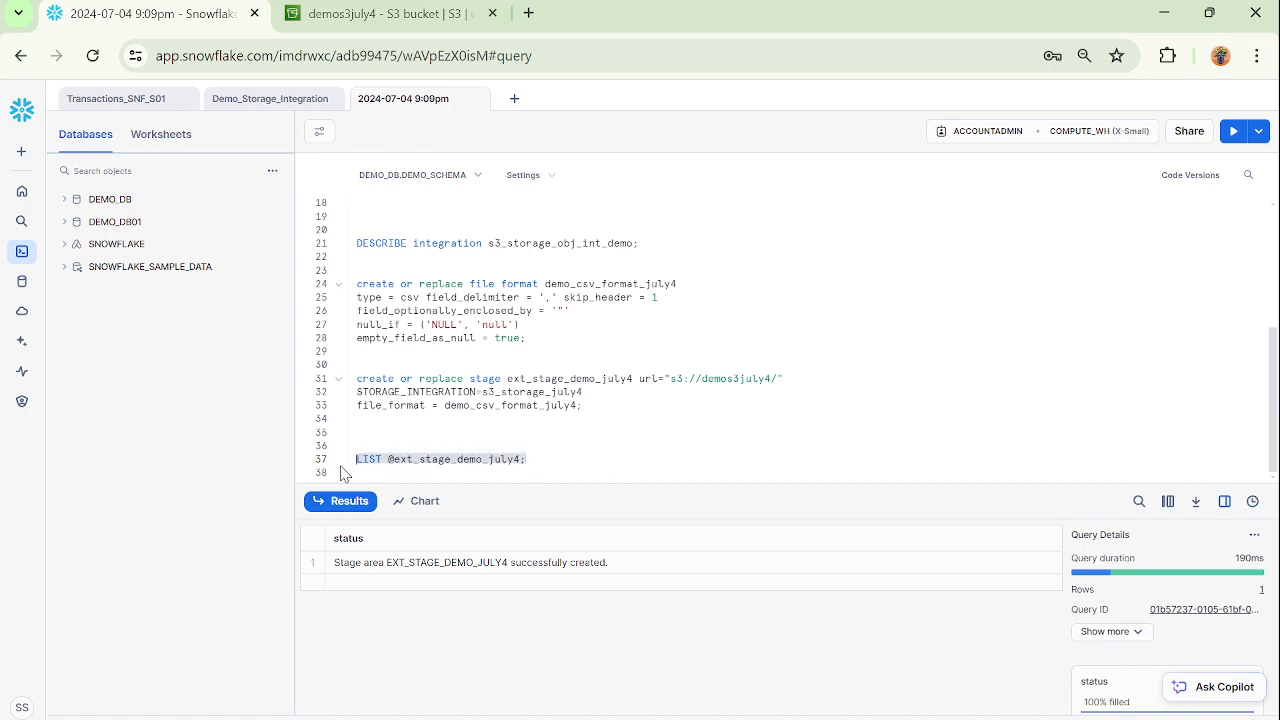
click(1233, 131)
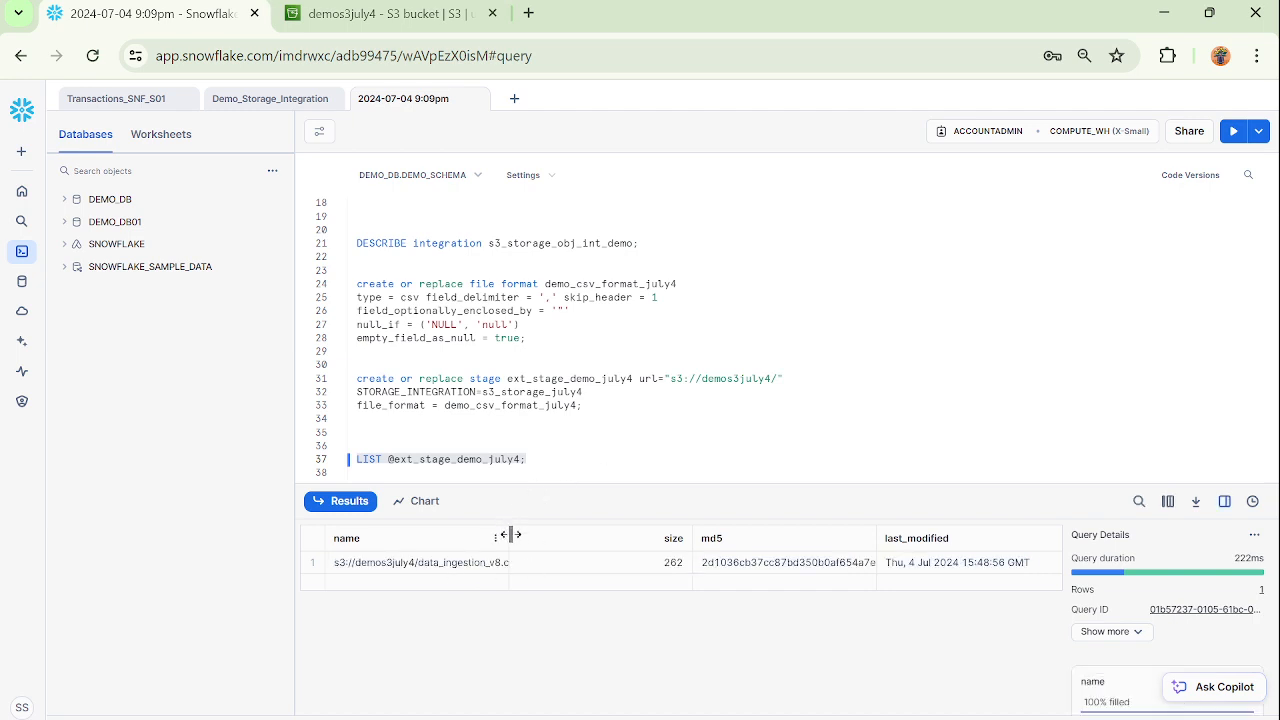
drag(509, 531, 648, 534)
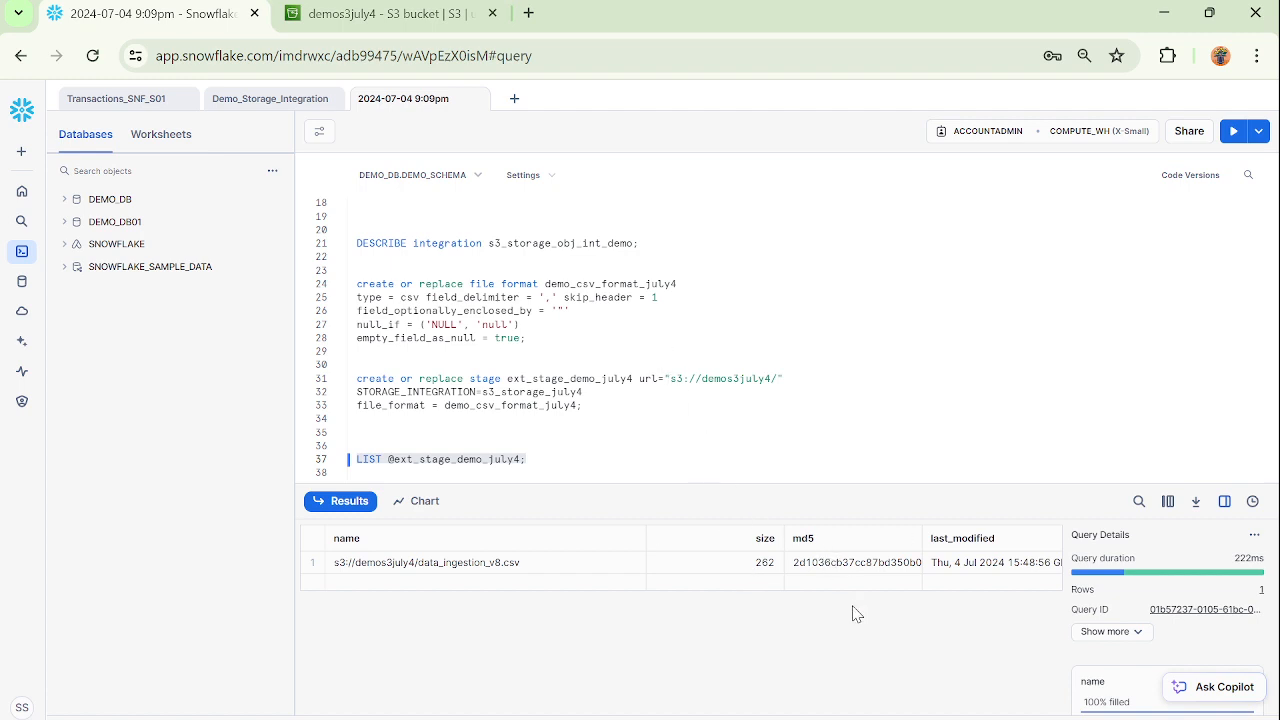
click(1025, 571)
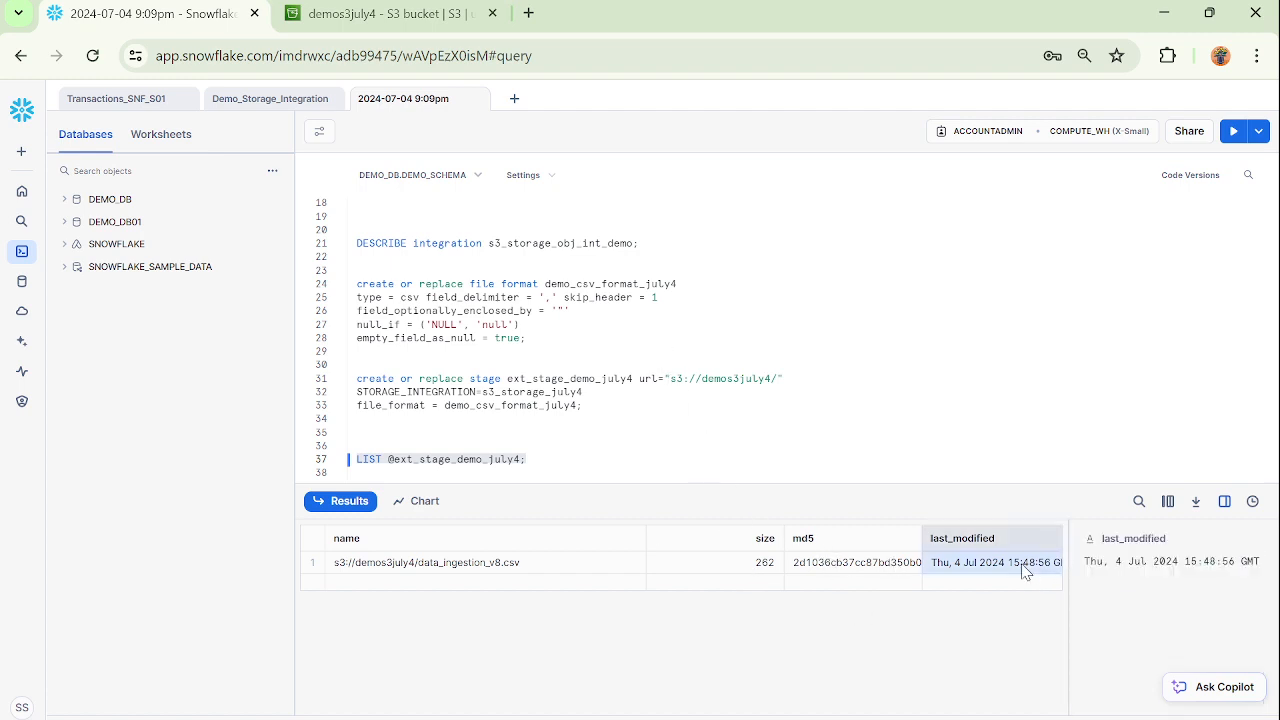
Delete one blank line above the LIST statement.
click(568, 442)
key(BackSpace)
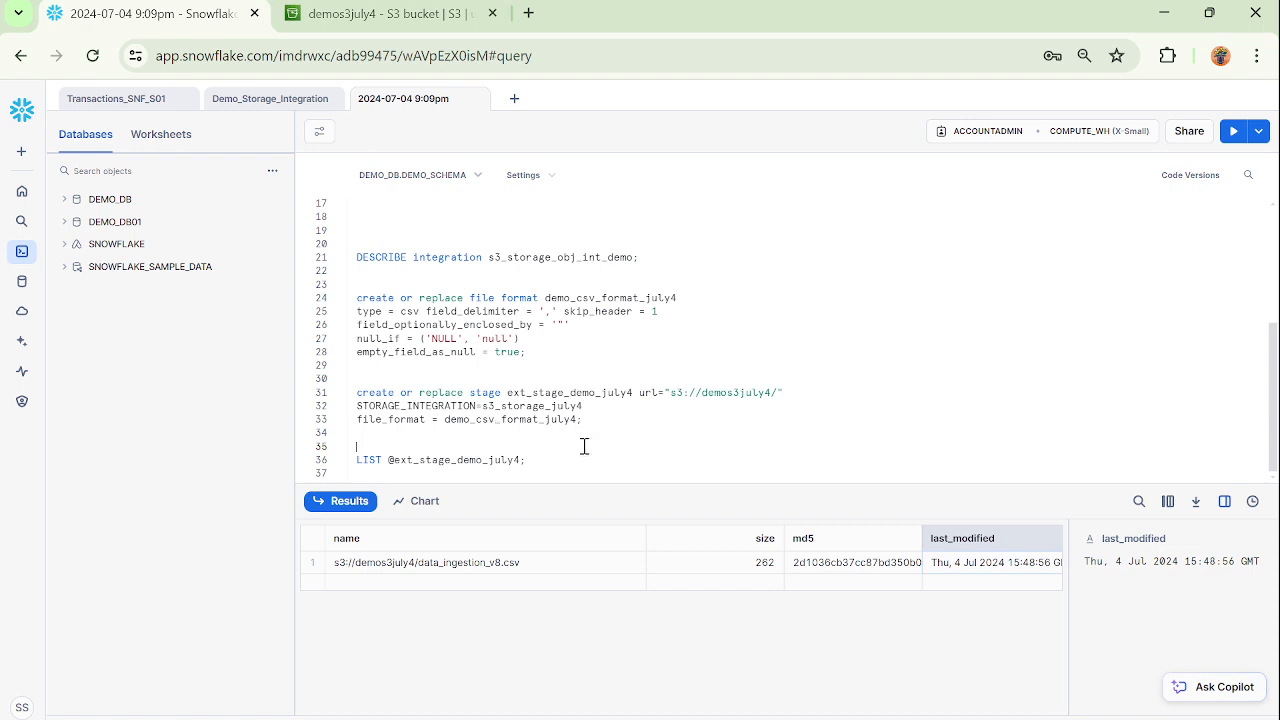
drag(549, 463, 364, 457)
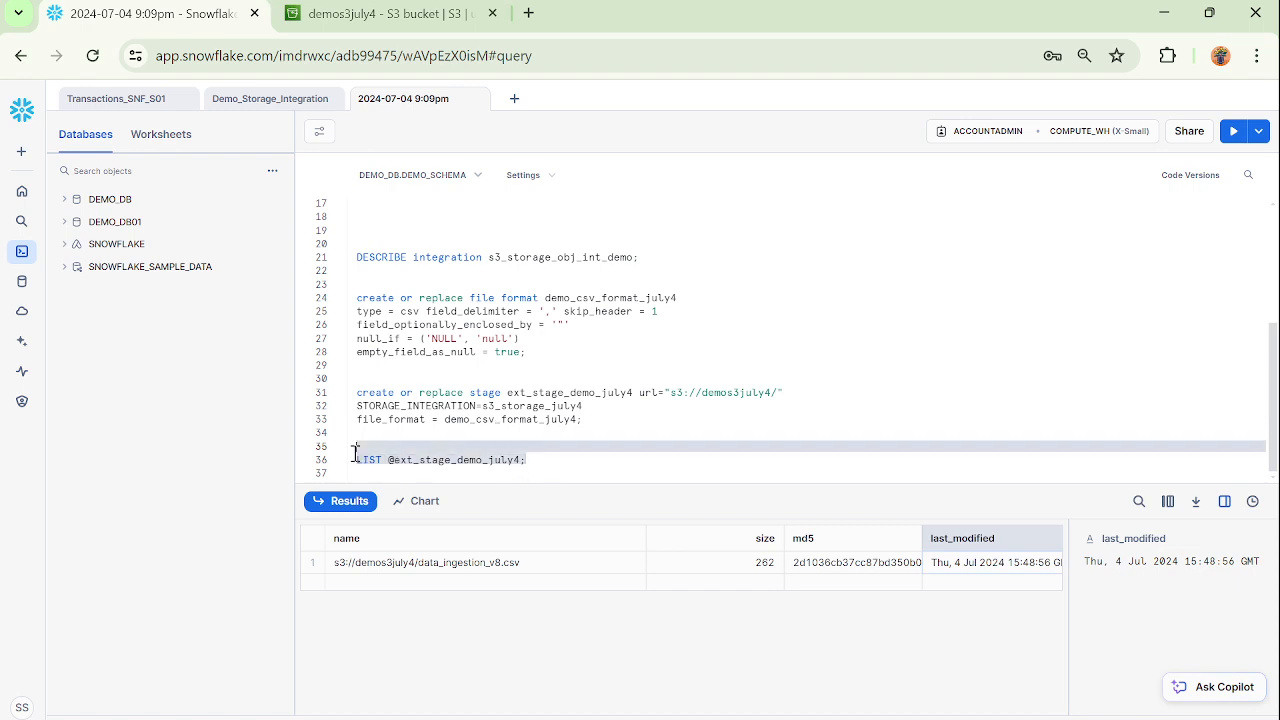
click(606, 453)
Review the s3_storage_july4 integration statement and the stage name ext_stage_demo_july4 in the create stage and LIST statements.
scroll(558, 405, up, 5)
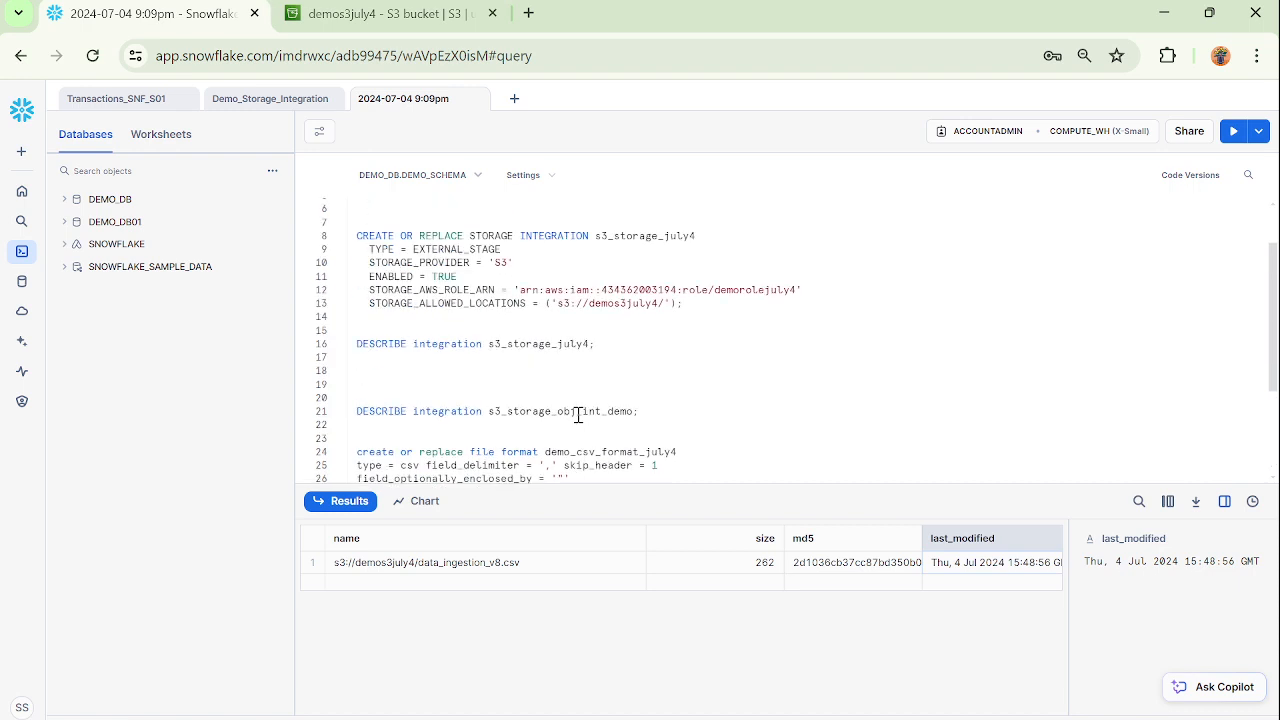
double_click(662, 281)
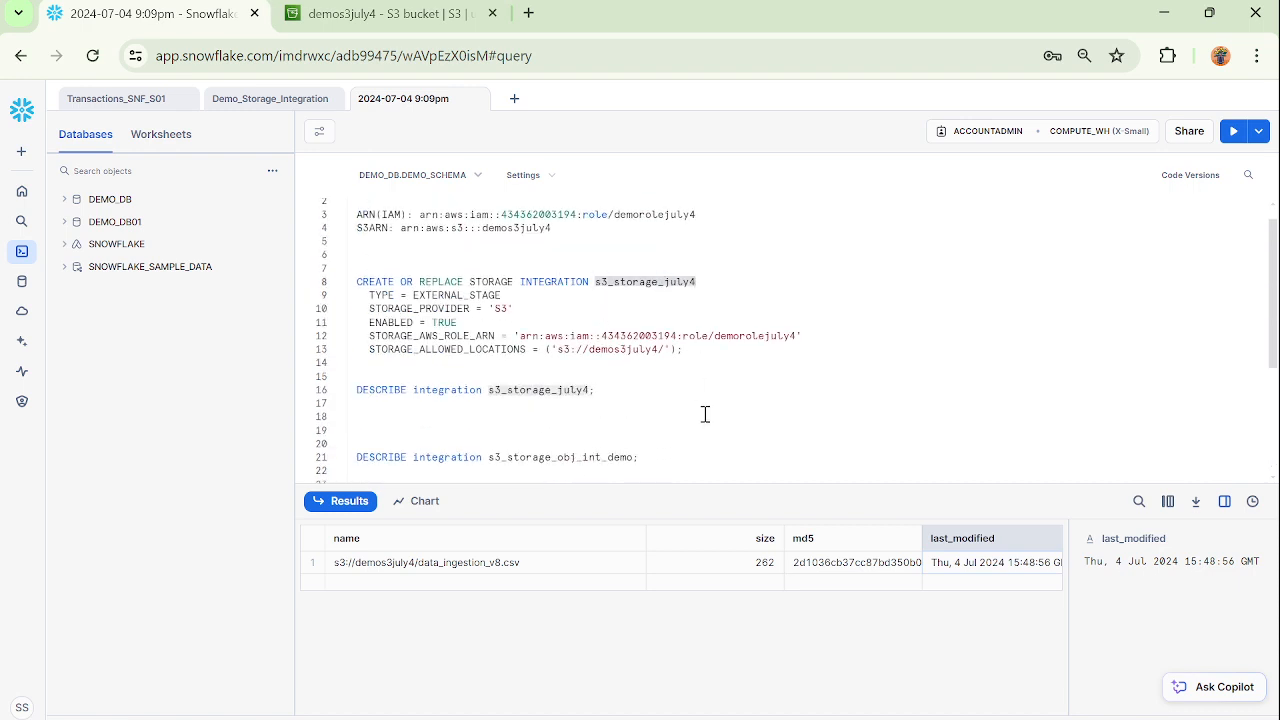
scroll(705, 414, down, 5)
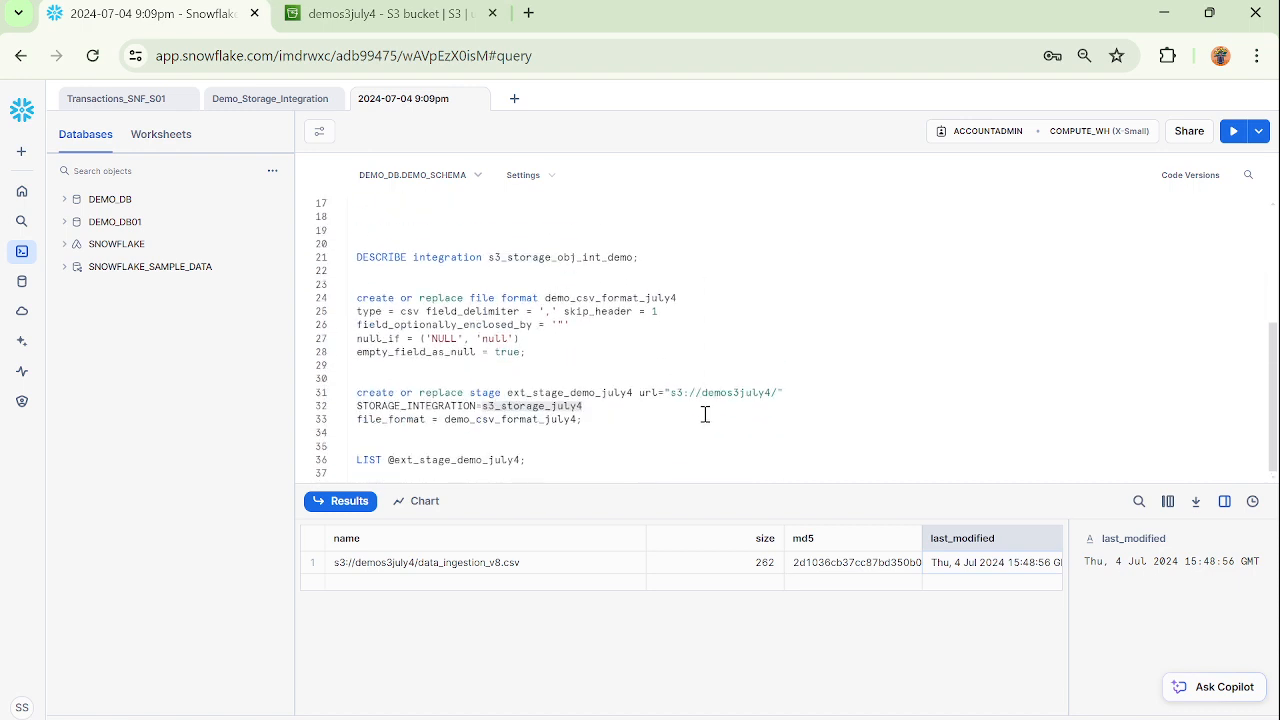
double_click(572, 392)
click(658, 422)
double_click(617, 392)
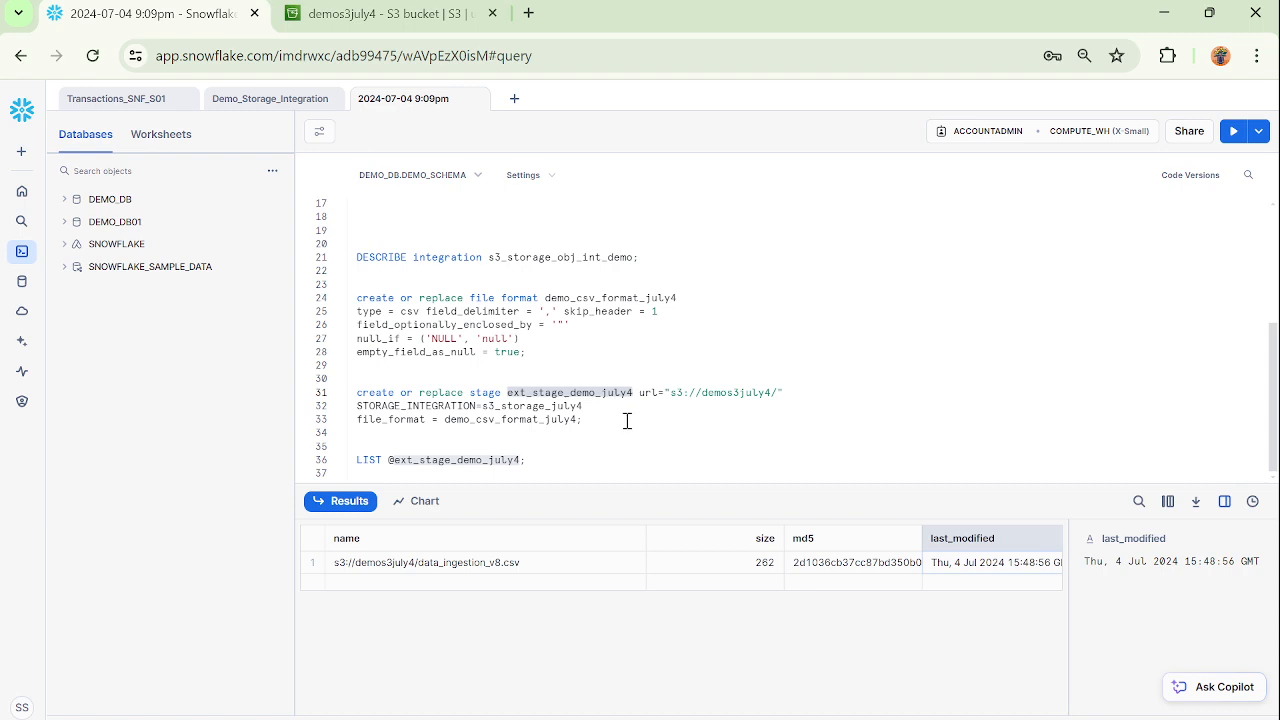
click(627, 421)
double_click(611, 397)
Check the demos3july4 bucket's objects in the AWS S3 console, and rerun the LIST statement for ext_stage_demo_july4 in the Snowflake worksheet.
click(402, 15)
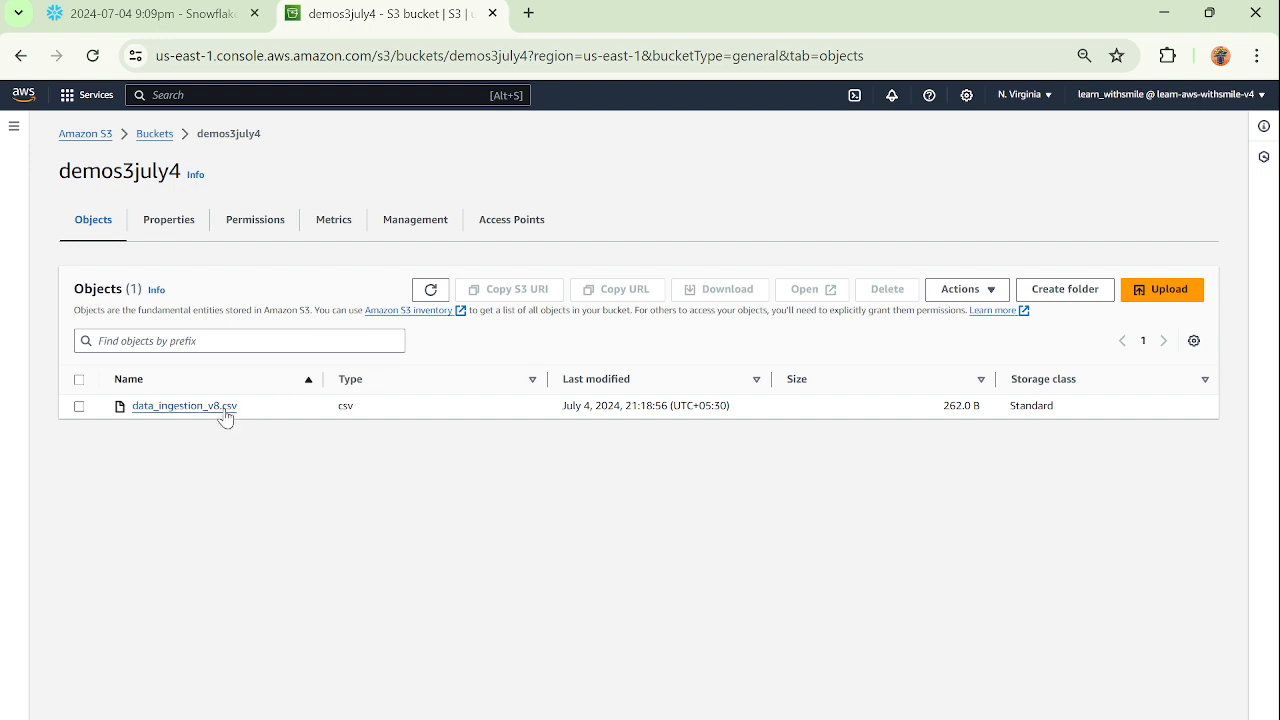
click(176, 15)
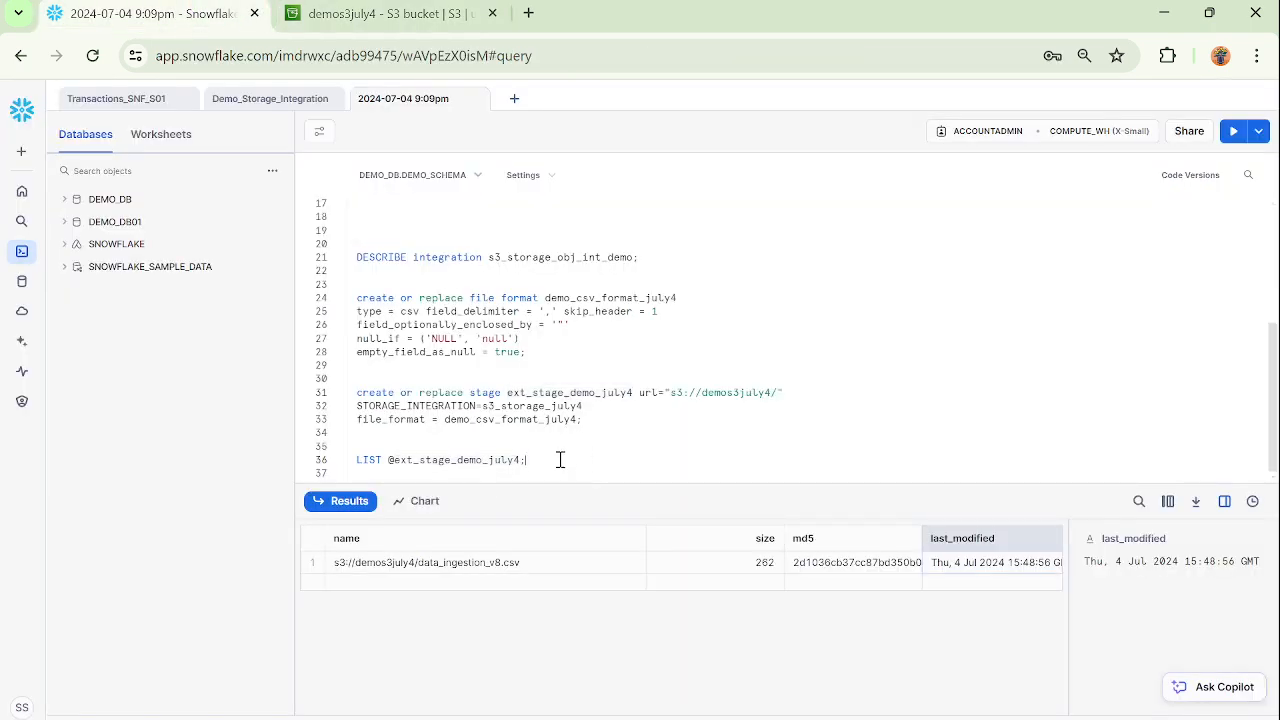
drag(557, 457, 352, 466)
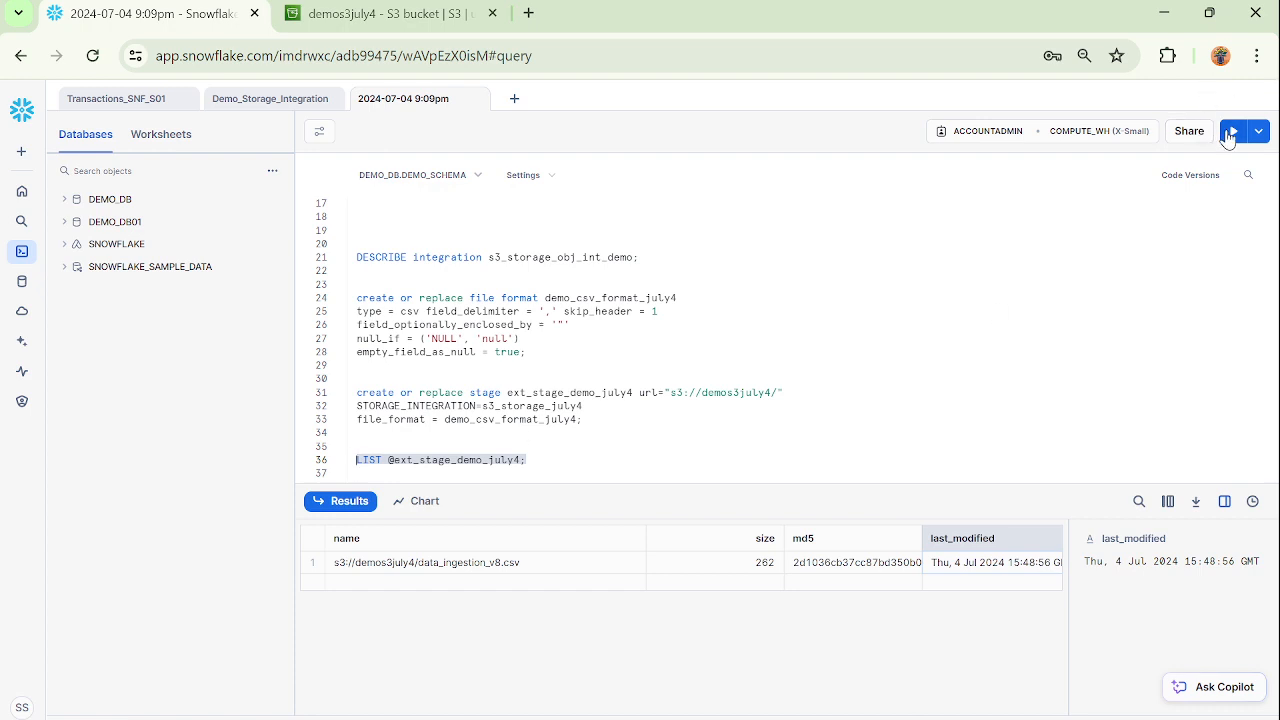
click(1233, 131)
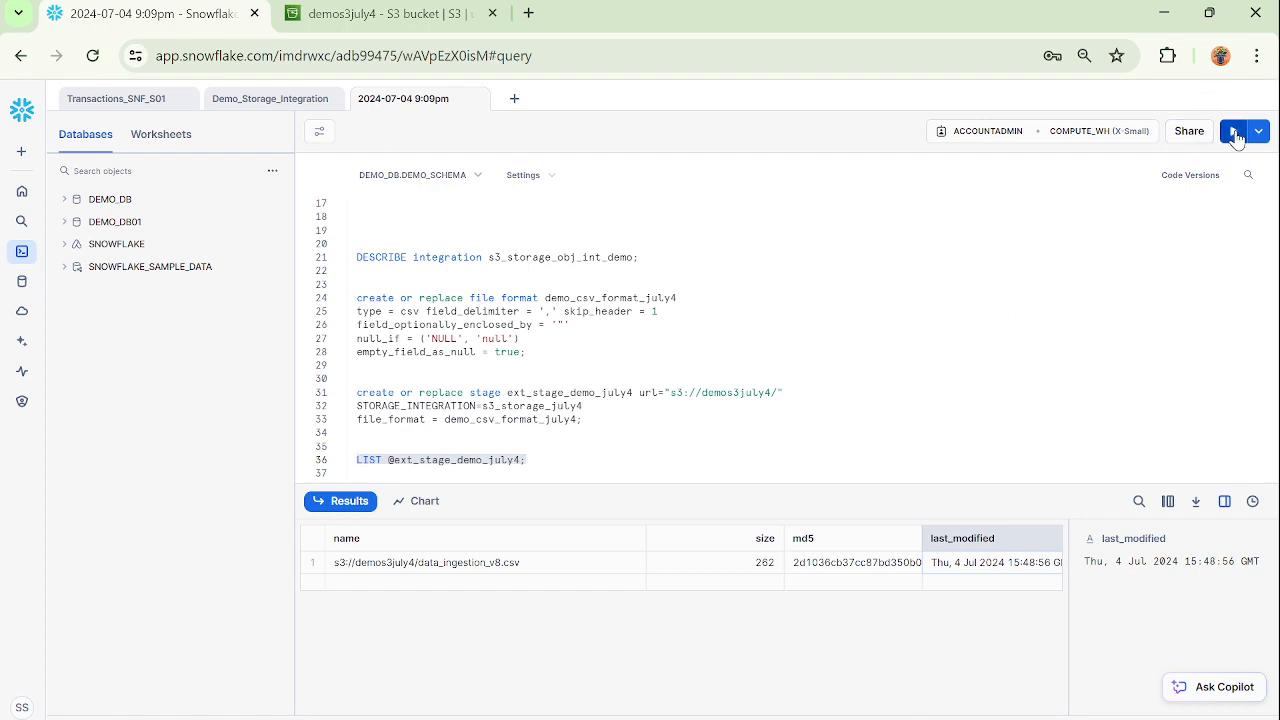
click(588, 435)
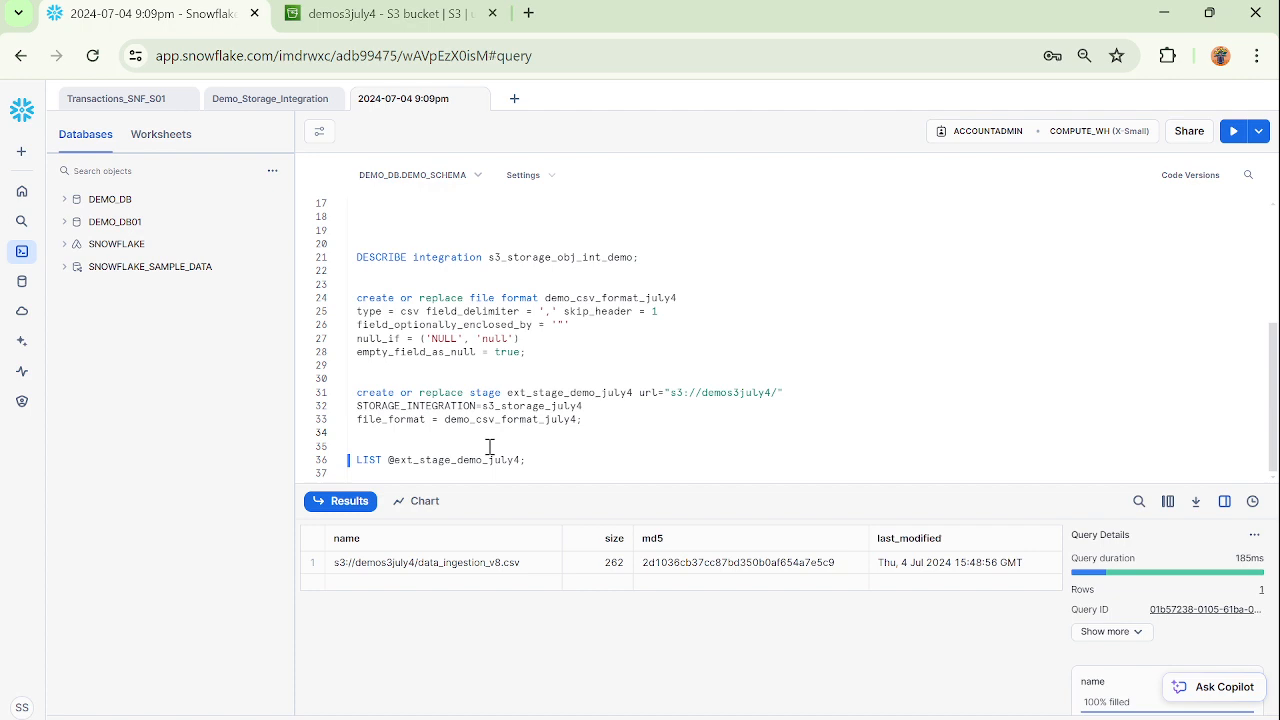
scroll(639, 429, up, 3)
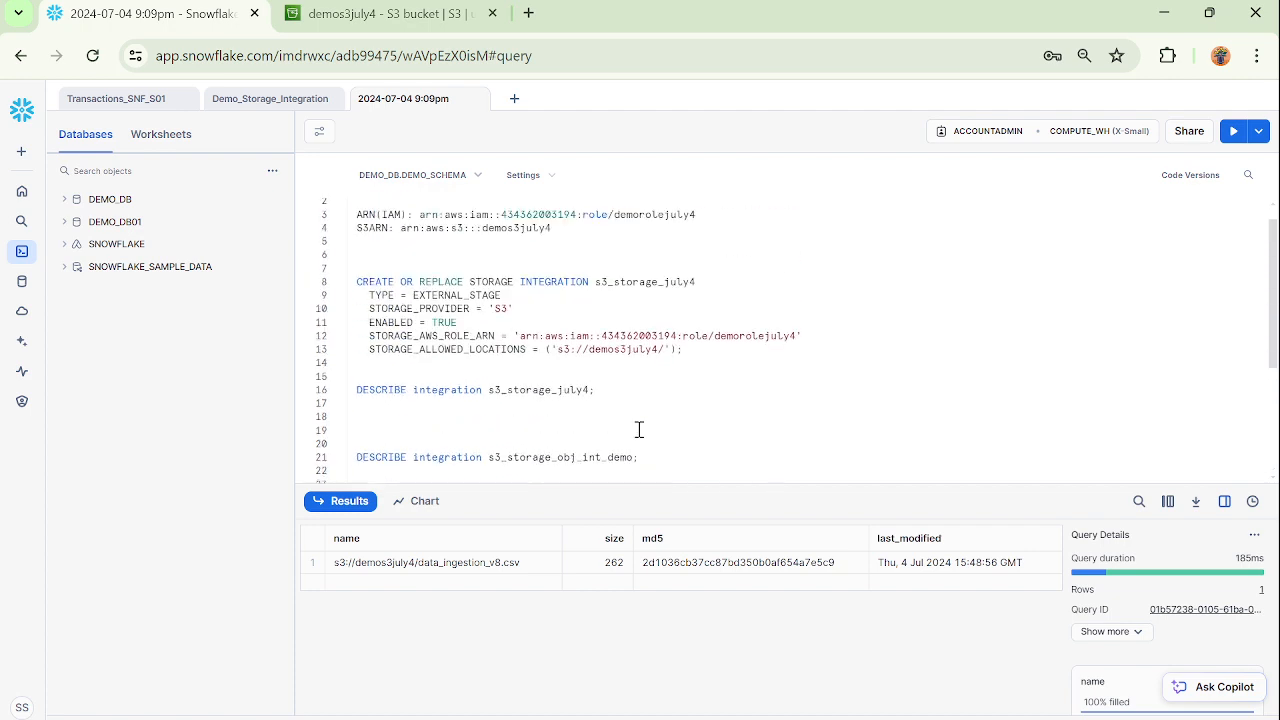
scroll(639, 429, down, 3)
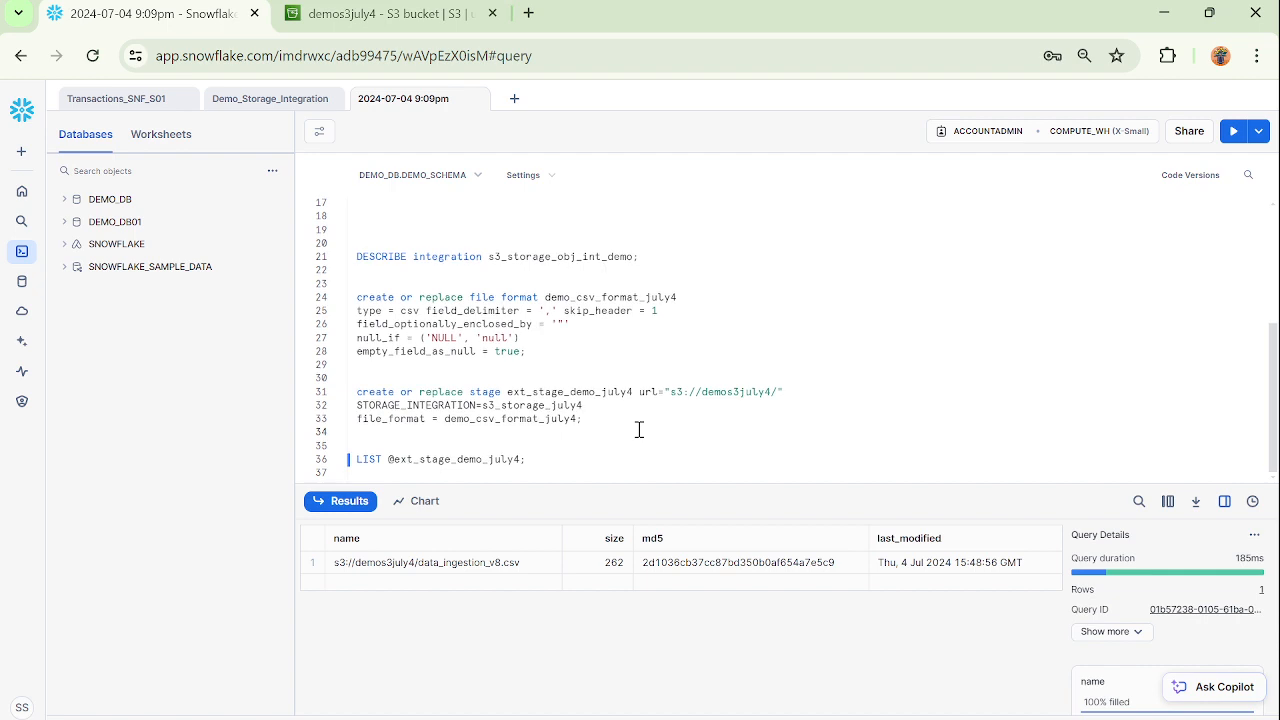